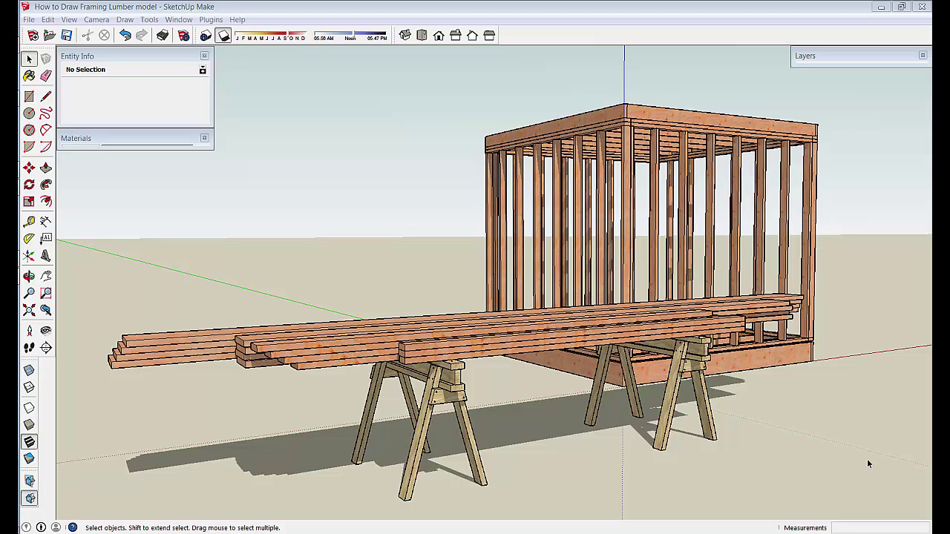
Hide the Decorations, Ceiling Joists and Walls layers so that only the floor framing is displayed
middle_drag(867, 458, 597, 473)
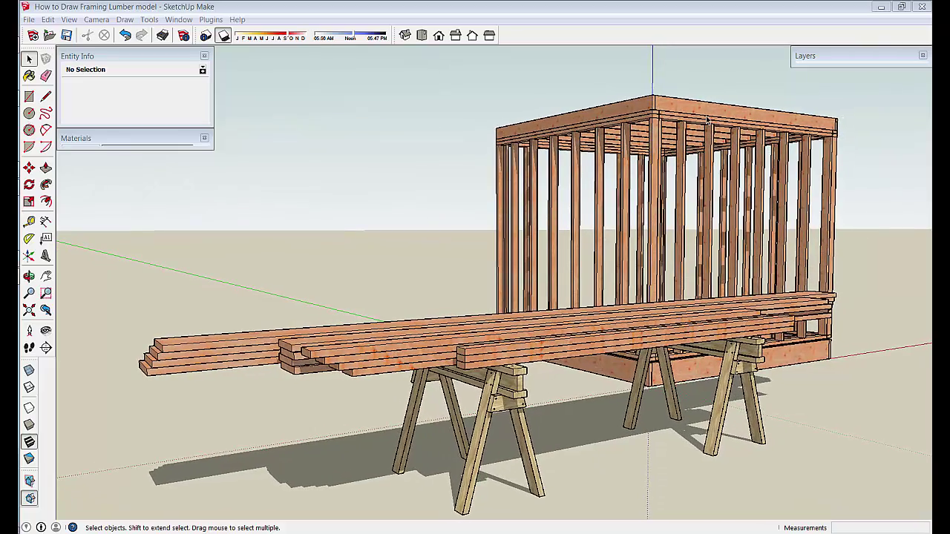
middle_drag(570, 403, 635, 385)
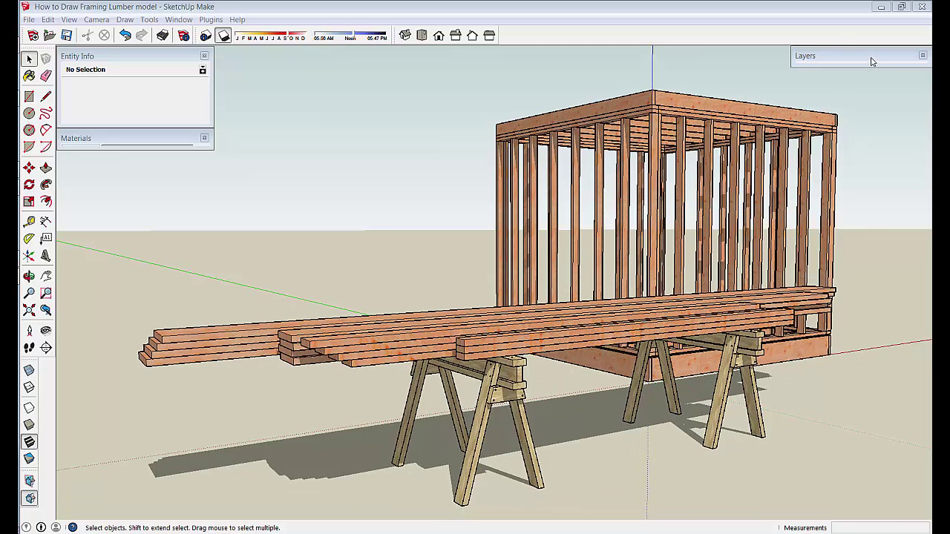
click(873, 58)
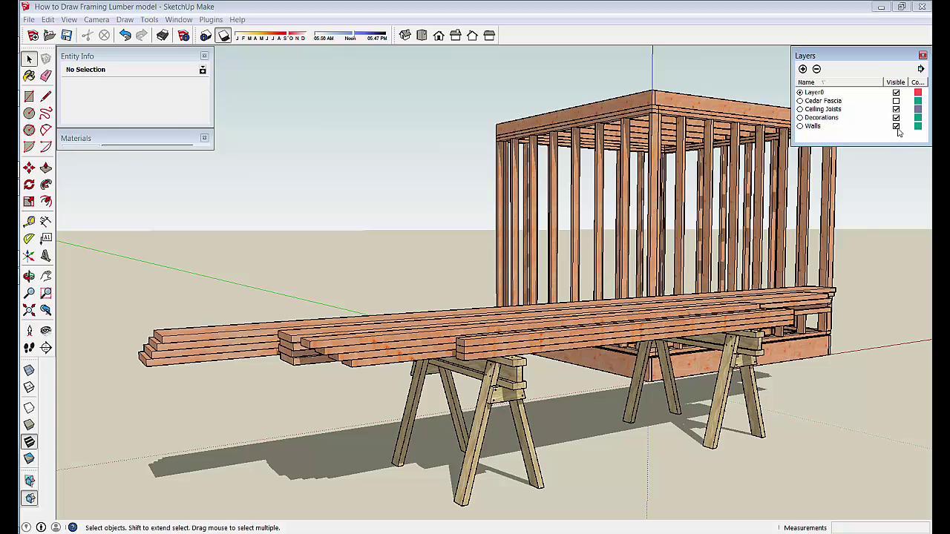
click(896, 118)
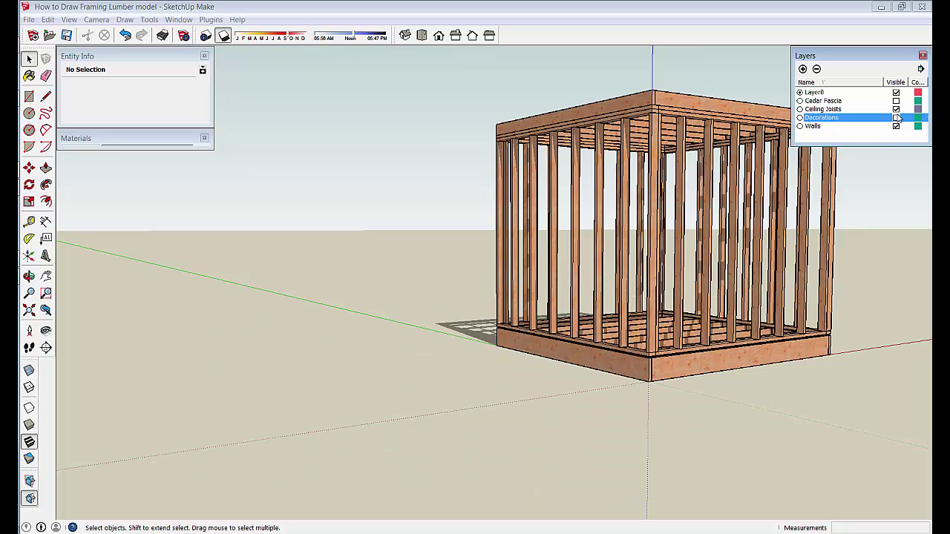
click(896, 109)
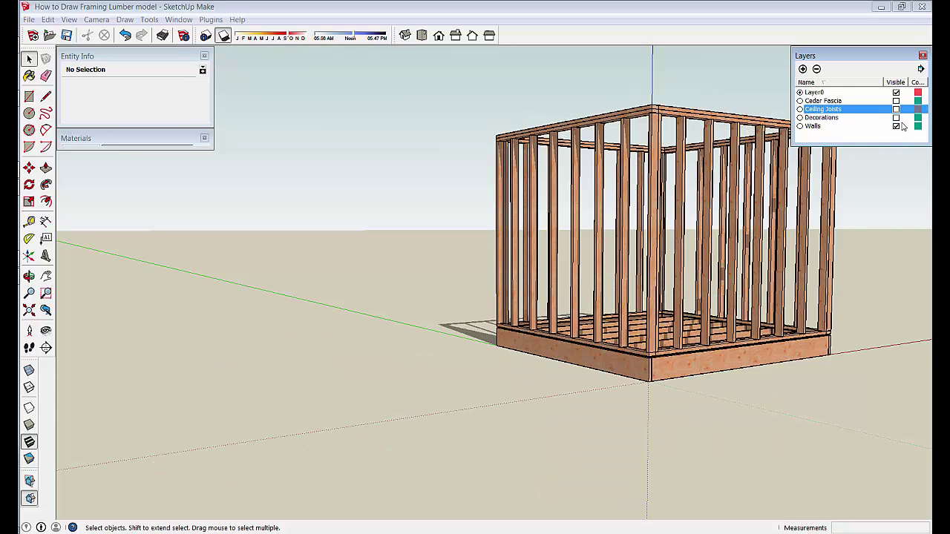
click(896, 126)
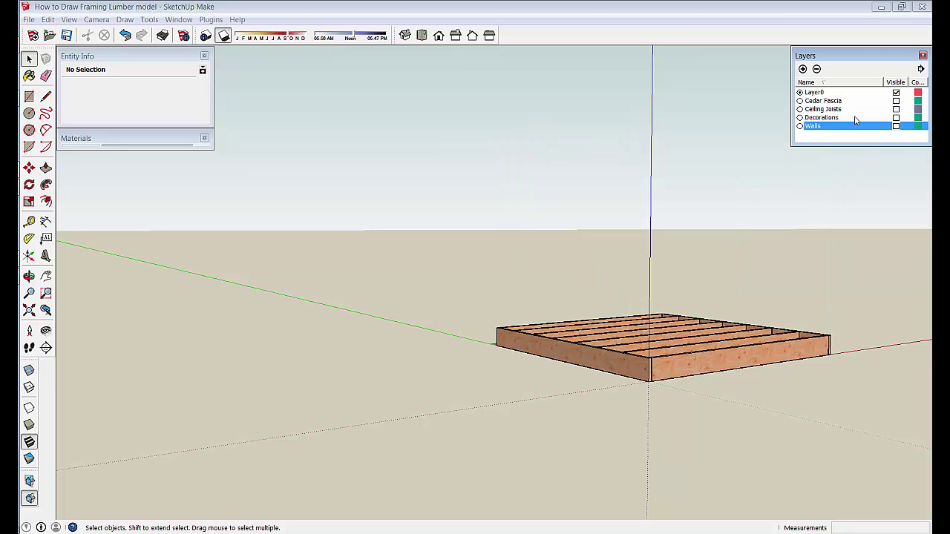
click(852, 59)
Draw a rectangle 0.75" high and about 1' long on the rim joist's outer face, starting from the floor frame's bottom corner
middle_drag(735, 311, 230, 279)
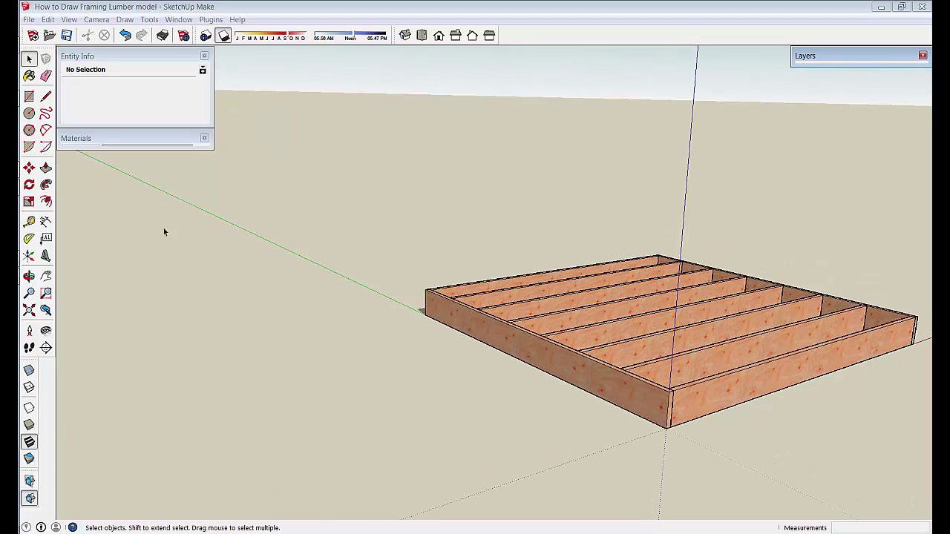
click(29, 97)
scroll(542, 414, up, 4)
scroll(668, 393, up, 3)
scroll(742, 383, up, 5)
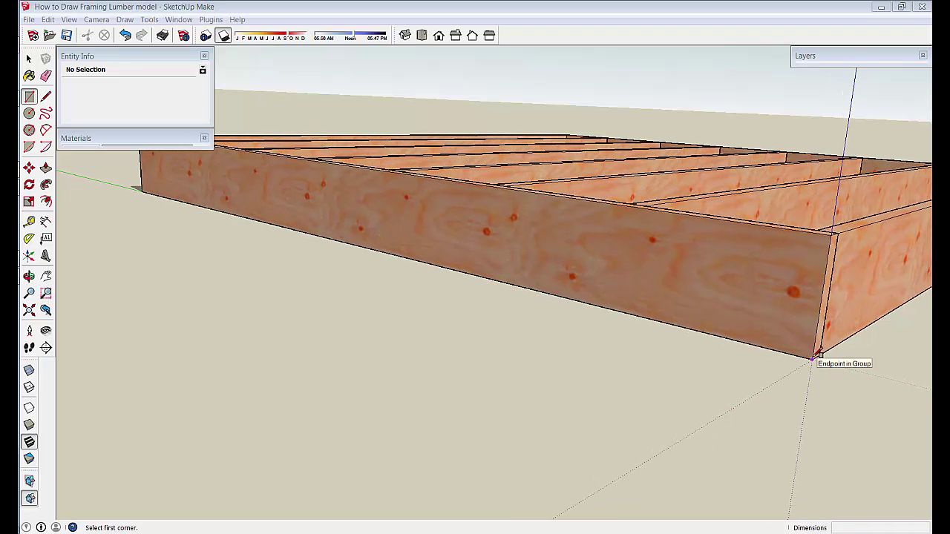
click(814, 357)
click(663, 268)
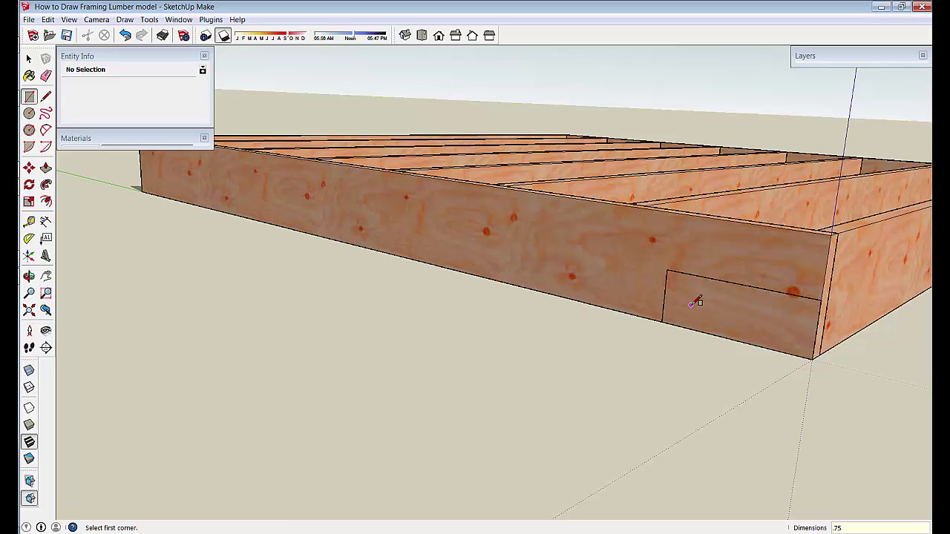
text(,10)
key(Return)
Make a group from the thin rectangle's face and edges and open that group for editing
key(space)
drag(639, 299, 891, 462)
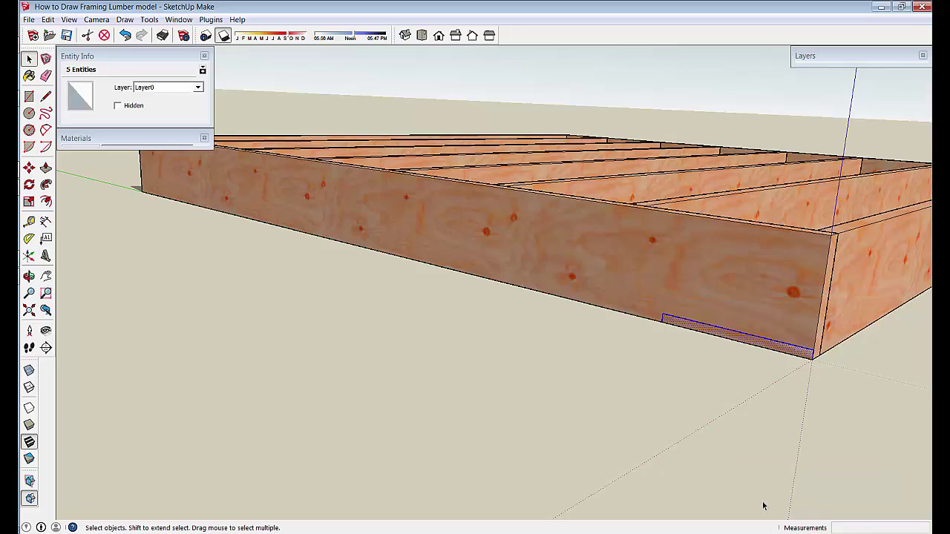
scroll(775, 363, up, 5)
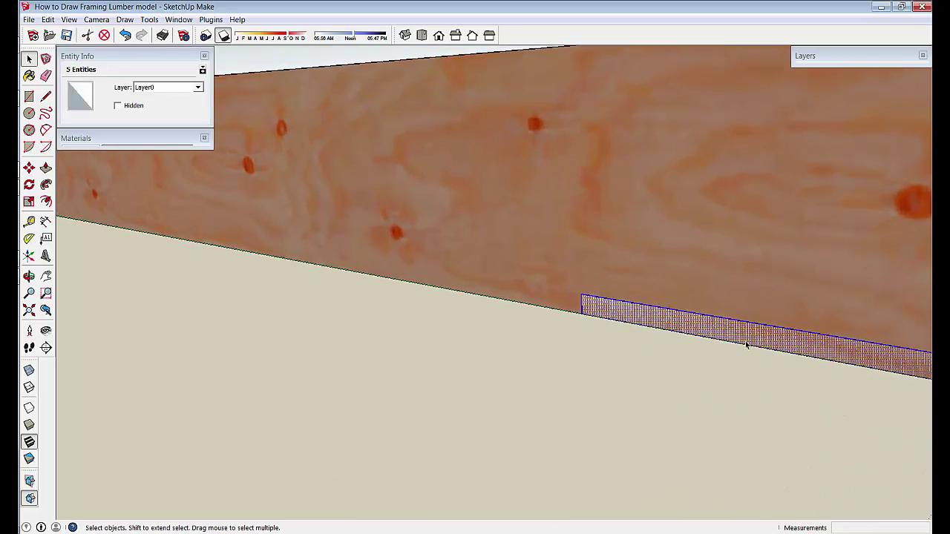
scroll(560, 338, down, 5)
scroll(509, 367, up, 5)
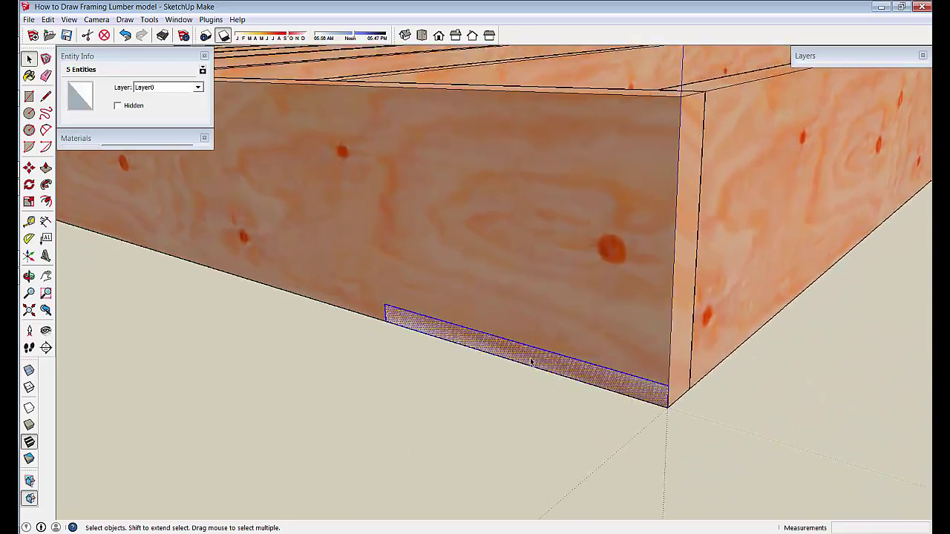
right_click(531, 361)
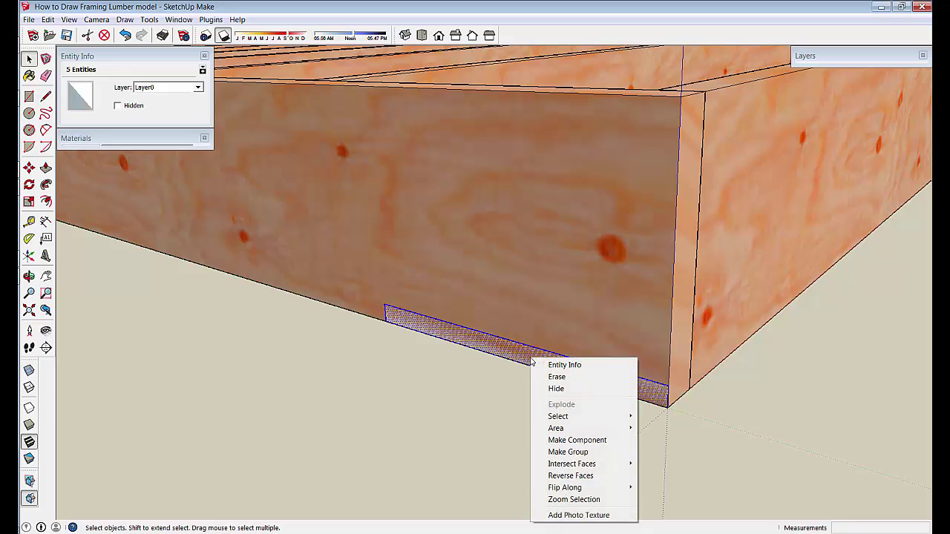
click(568, 452)
double_click(632, 393)
Draw a 1/4" by 3/8" rectangle on the strip's face near the floor frame's corner
scroll(484, 296, up, 3)
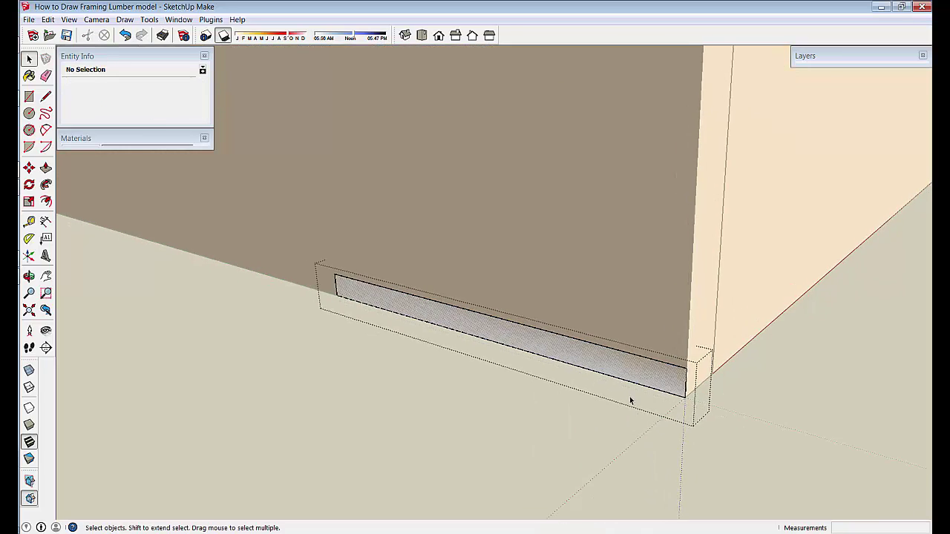
scroll(484, 295, up, 1)
scroll(85, 183, up, 2)
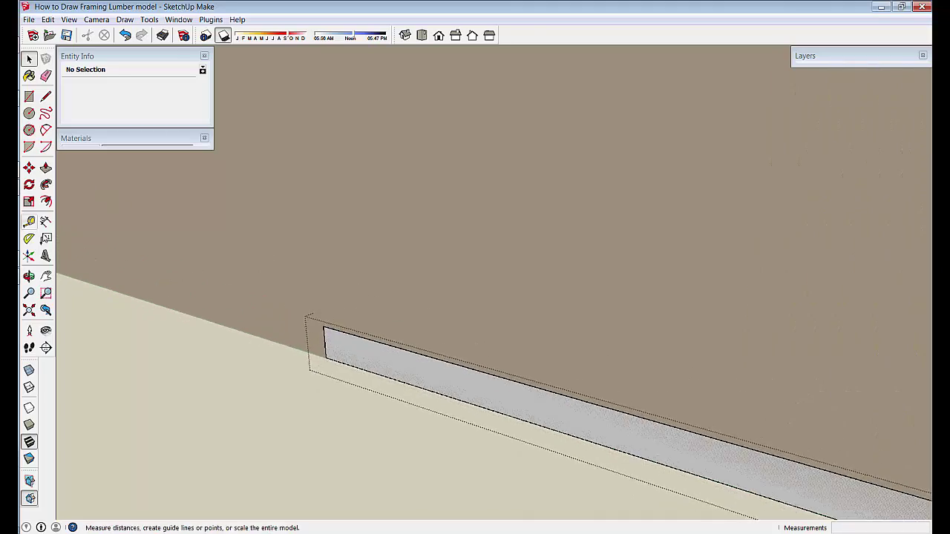
scroll(69, 310, down, 1)
scroll(78, 340, down, 3)
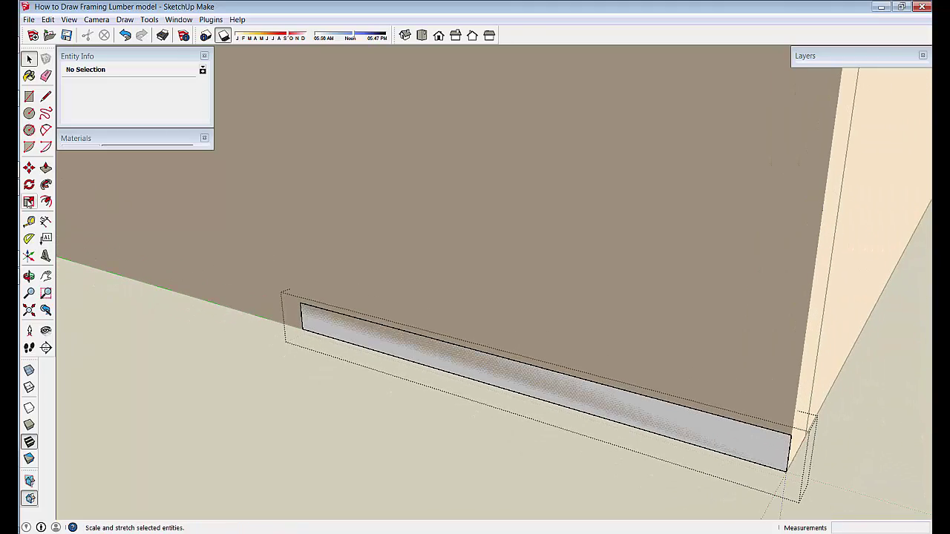
click(29, 97)
middle_drag(499, 361, 570, 382)
scroll(602, 376, up, 4)
scroll(661, 416, down, 2)
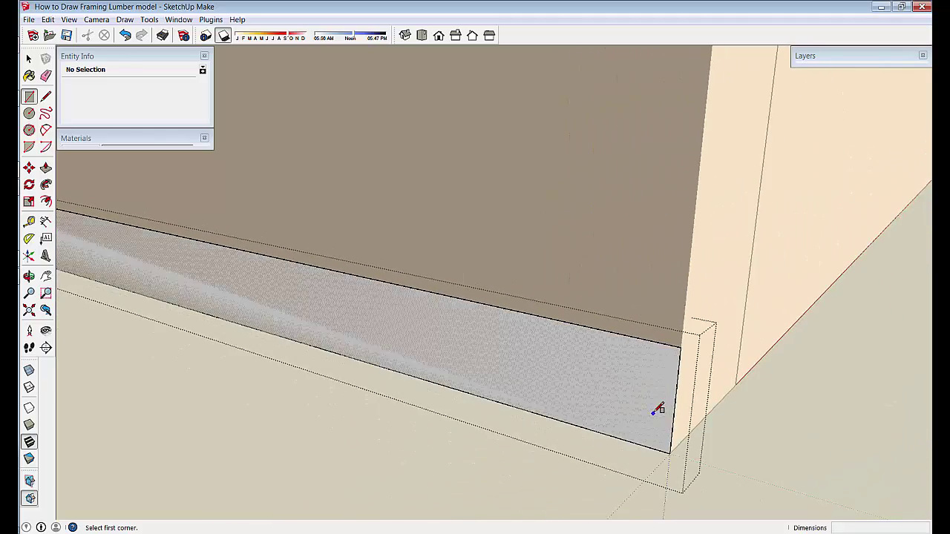
click(622, 369)
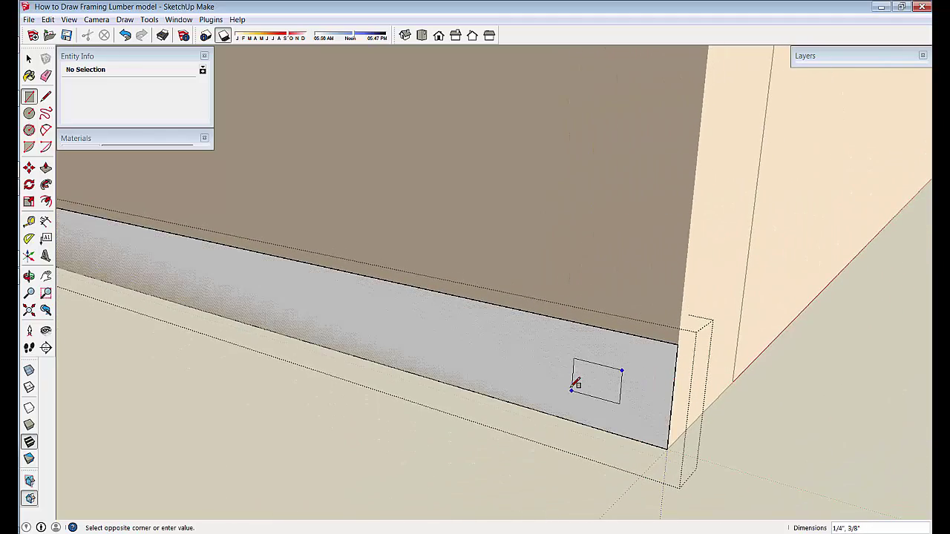
click(573, 389)
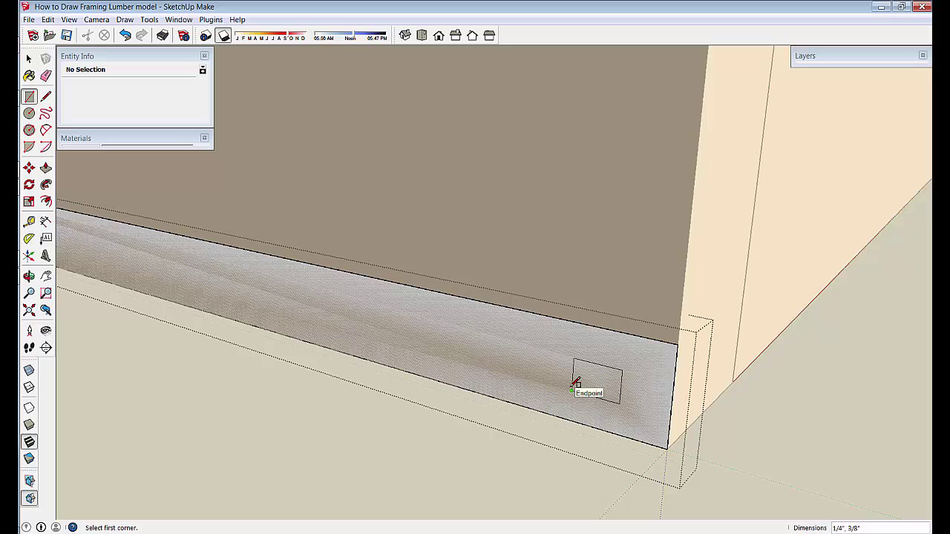
Move the small rectangle by its side's midpoint to the middle of the strip's end edge at the frame corner to form the groove
key(space)
click(591, 386)
drag(538, 349, 651, 418)
key(m)
middle_drag(622, 423, 608, 271)
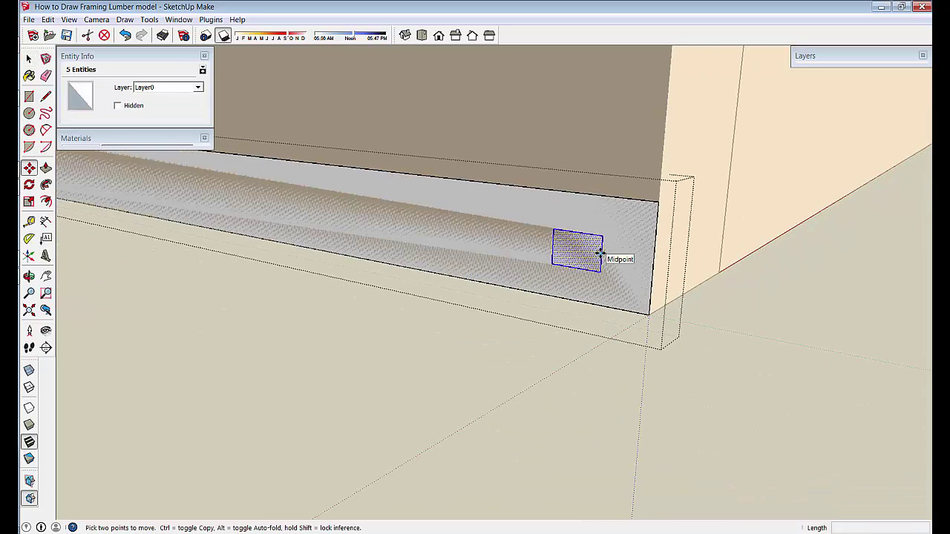
click(600, 253)
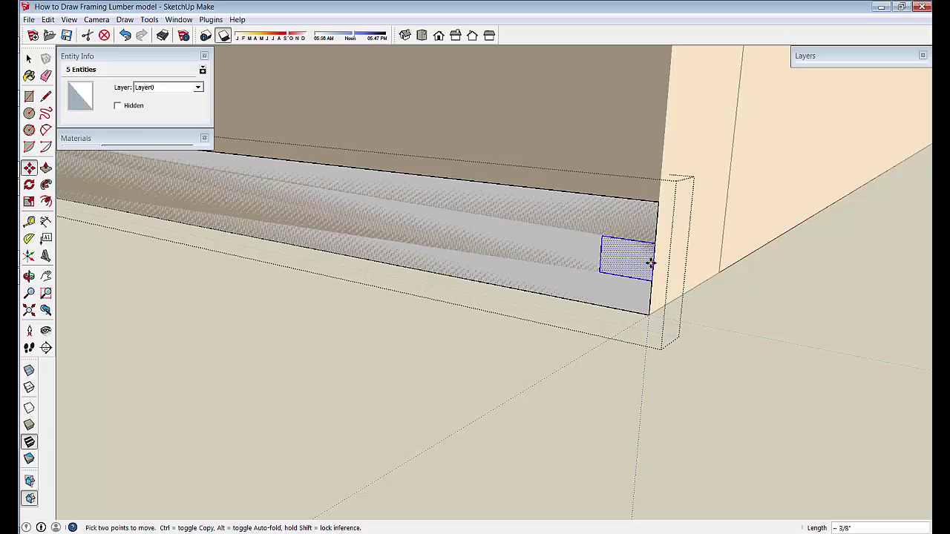
Copy the groove rectangle to the strip's opposite end so that it projects from the middle of the end edge as a tongue
middle_drag(651, 263, 711, 286)
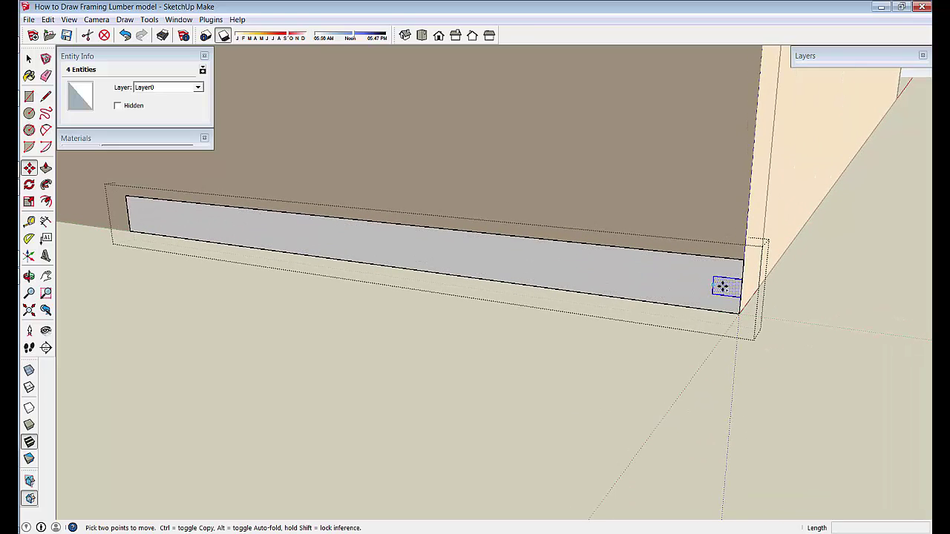
key(ctrl)
click(742, 289)
shift+middle_drag(319, 252, 471, 295)
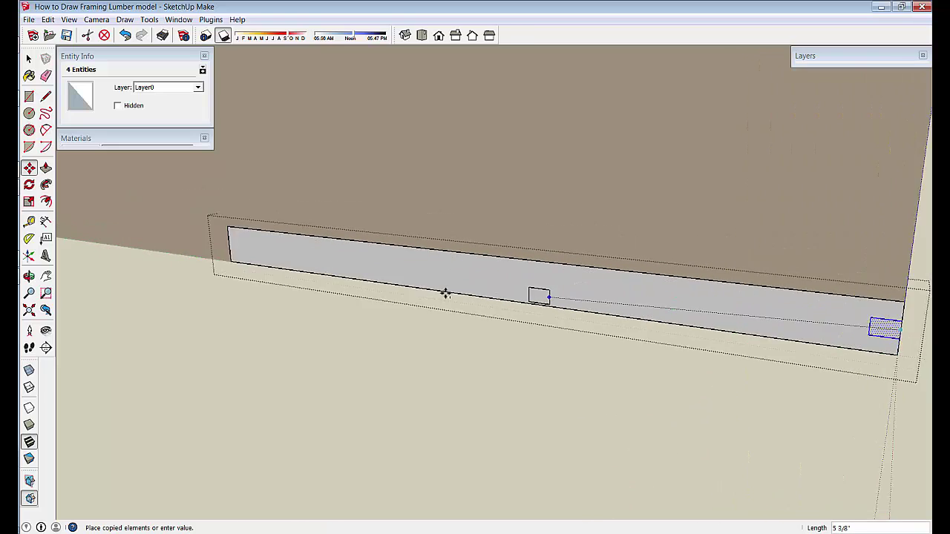
shift+middle_drag(193, 242, 402, 259)
click(475, 269)
Erase the edge between the tongue and the strip, and close the group
key(space)
click(45, 78)
shift+middle_drag(259, 319, 259, 202)
scroll(519, 170, up, 4)
click(510, 162)
middle_drag(568, 180, 483, 261)
scroll(475, 267, down, 6)
middle_drag(419, 365, 447, 370)
key(space)
click(397, 290)
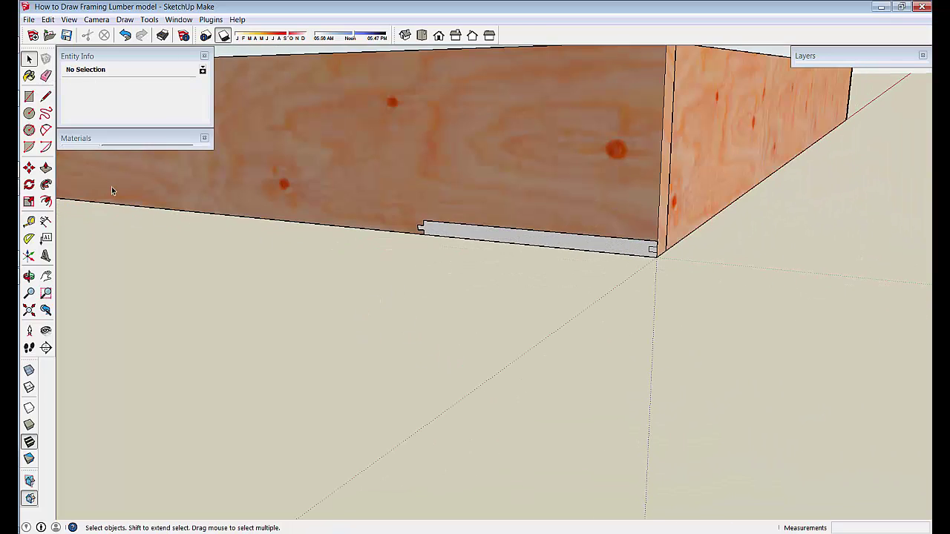
Dimension the strip's length along its upper edge, from the tongue's shoulder to the grooved end
click(46, 224)
scroll(297, 232, up, 5)
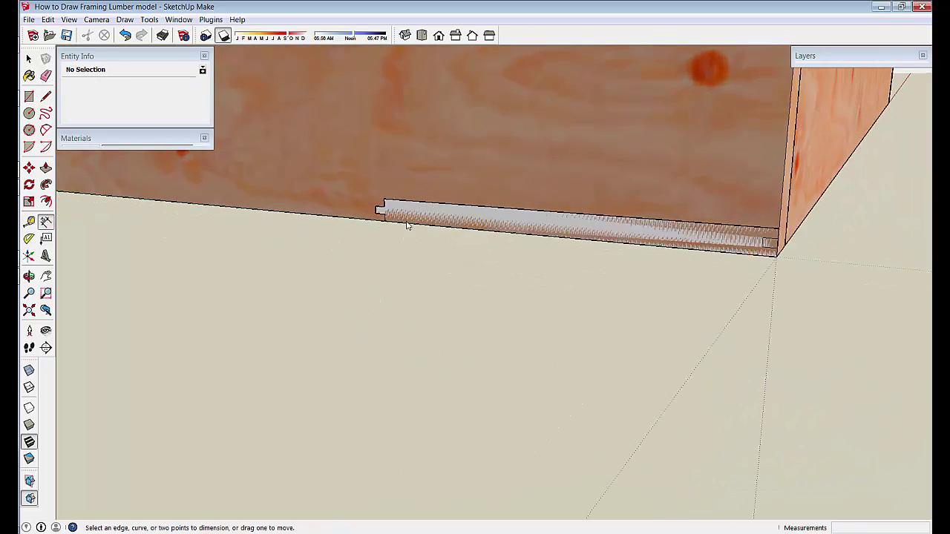
click(377, 201)
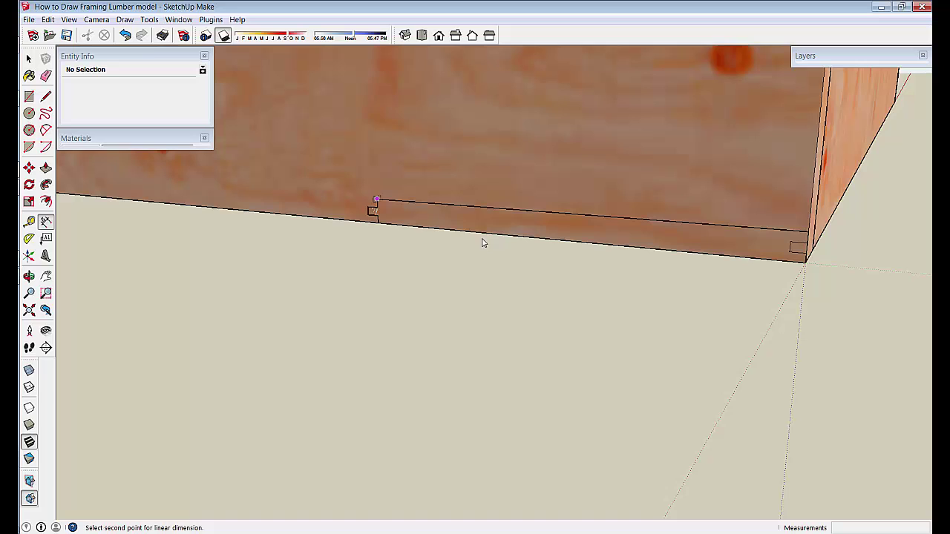
click(809, 232)
click(812, 195)
key(space)
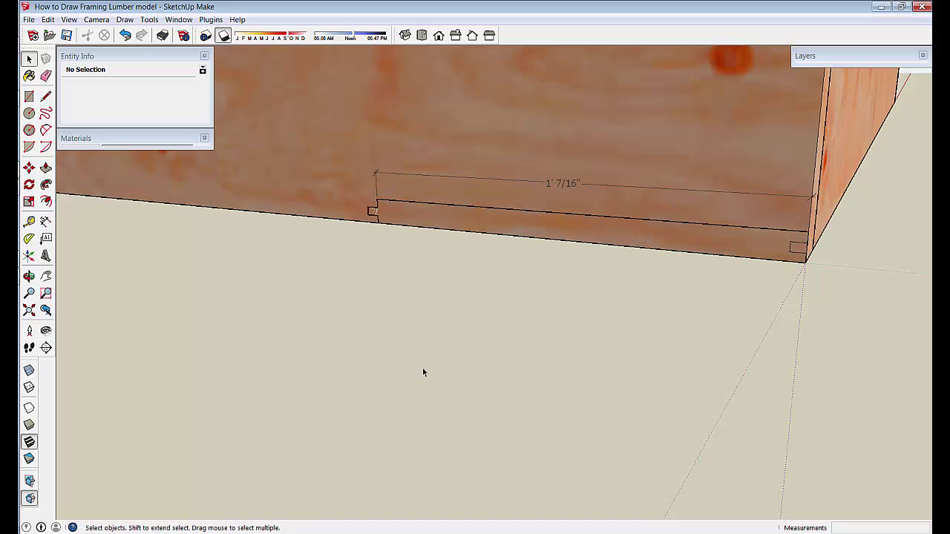
Reopen the group and move the tongue-end edges outward along the rim joist to stretch the profile to 4' long
scroll(546, 239, down, 4)
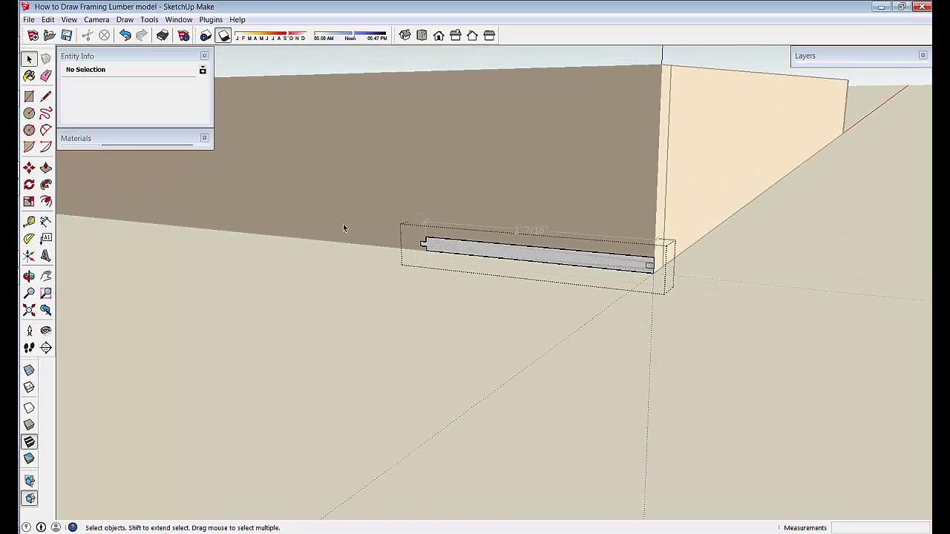
drag(361, 215, 479, 307)
scroll(448, 383, up, 2)
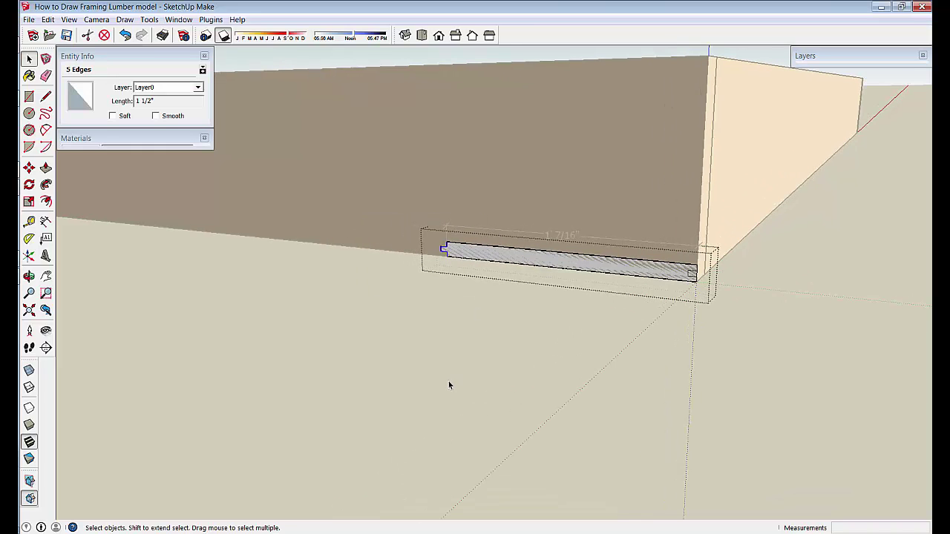
key(m)
middle_drag(483, 267, 579, 250)
scroll(490, 332, down, 3)
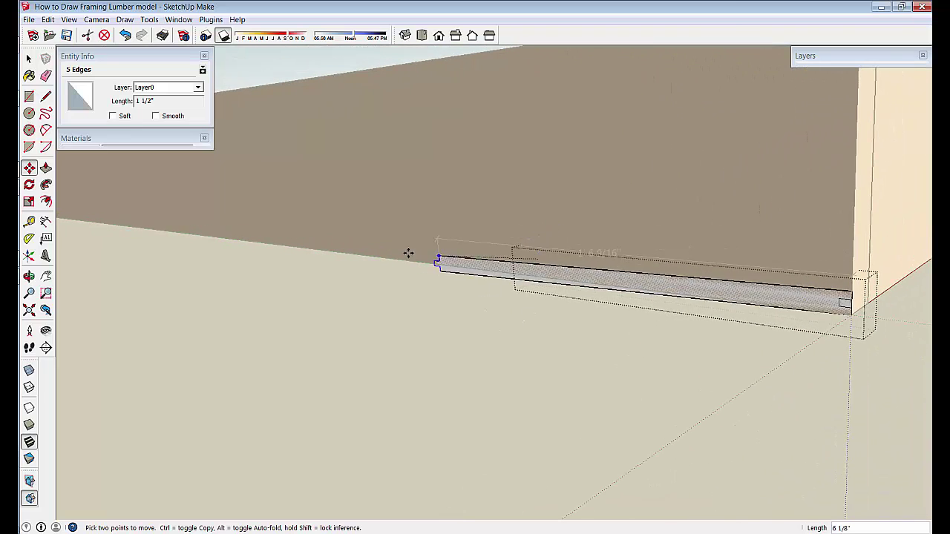
click(167, 227)
click(167, 222)
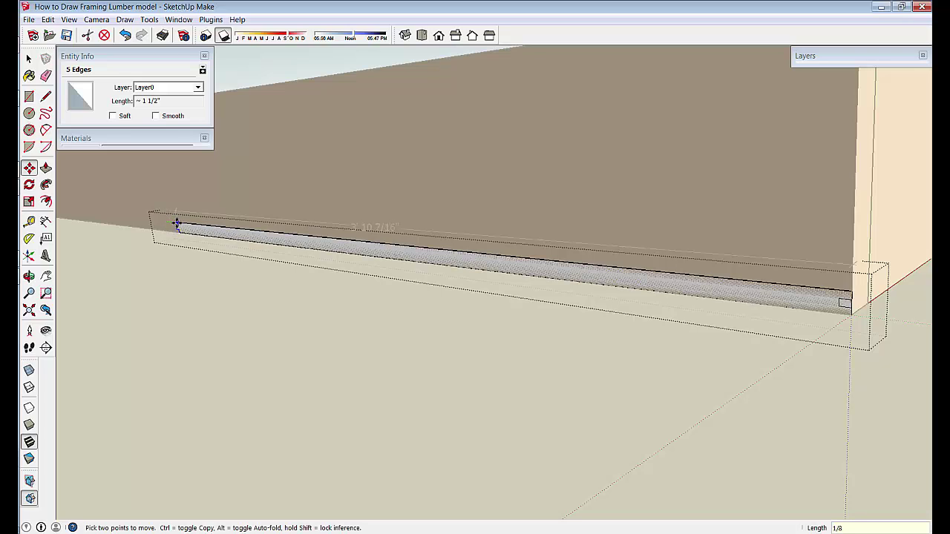
click(172, 224)
key(space)
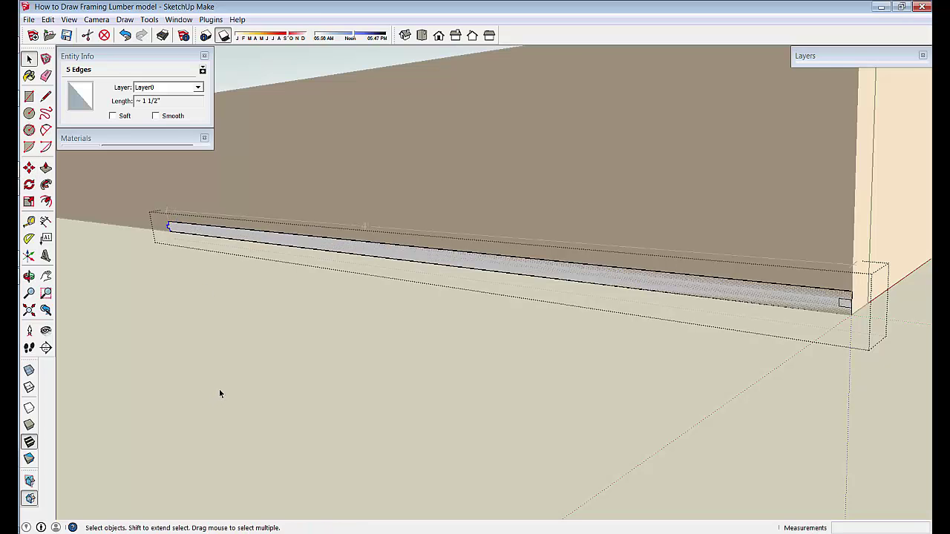
Erase the short end edge that closes off the groove at the frame corner
scroll(549, 234, up, 1)
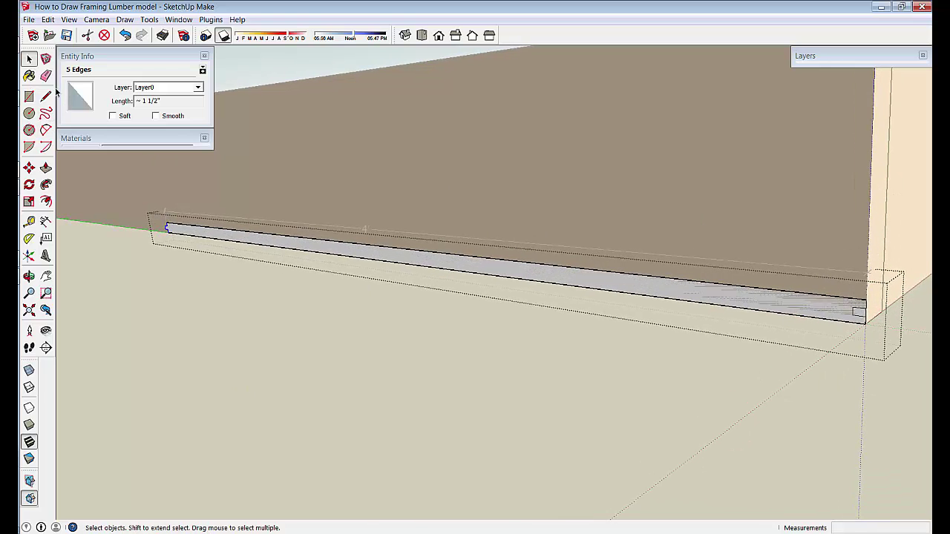
click(46, 77)
scroll(683, 437, up, 5)
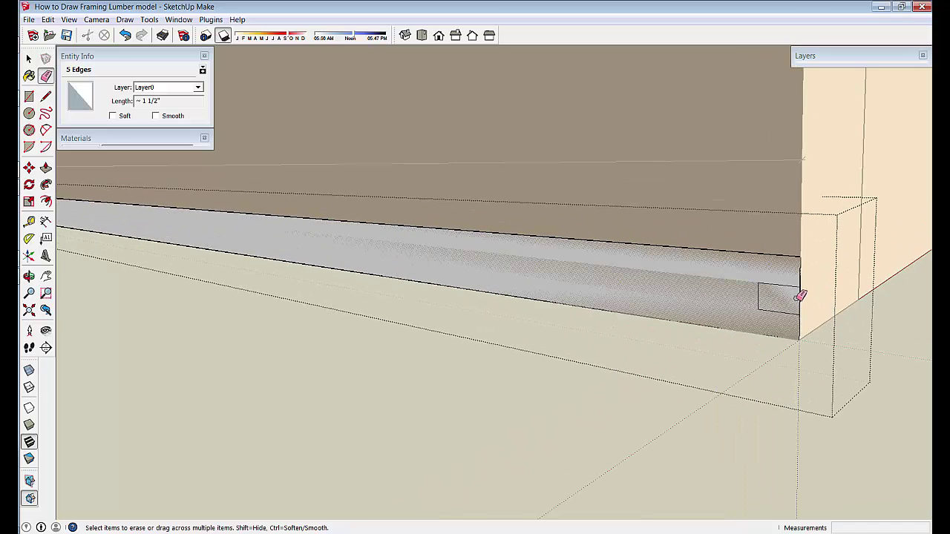
click(800, 301)
scroll(800, 300, down, 5)
scroll(286, 209, up, 4)
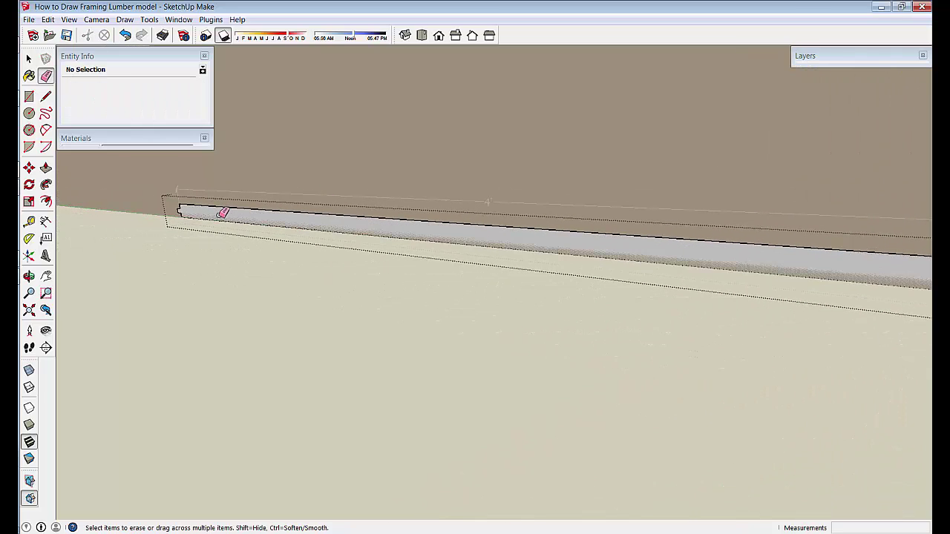
Push/pull the tongue-and-groove profile outward from the rim joist to form a full subfloor sheet
key(space)
scroll(223, 241, up, 3)
scroll(189, 257, up, 1)
scroll(146, 260, down, 3)
scroll(236, 248, down, 5)
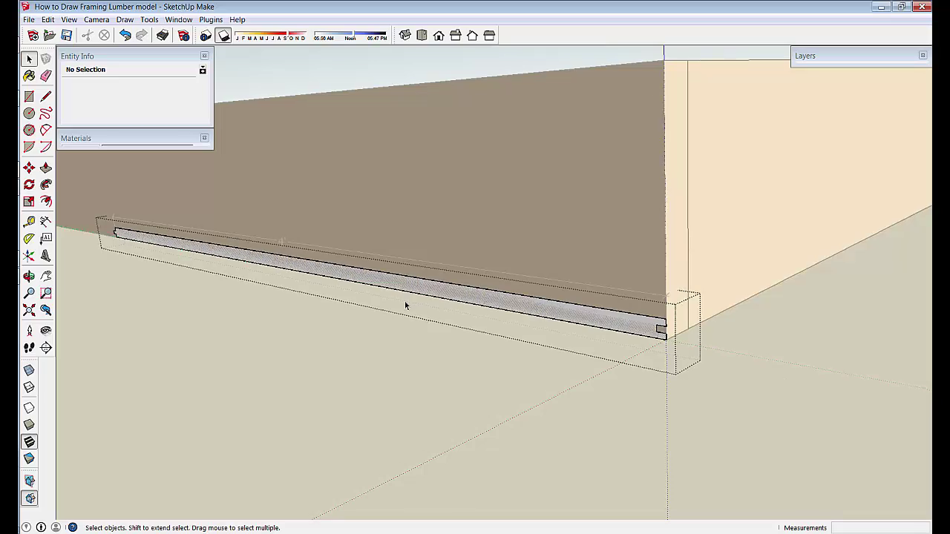
middle_drag(405, 301, 350, 284)
scroll(300, 327, down, 6)
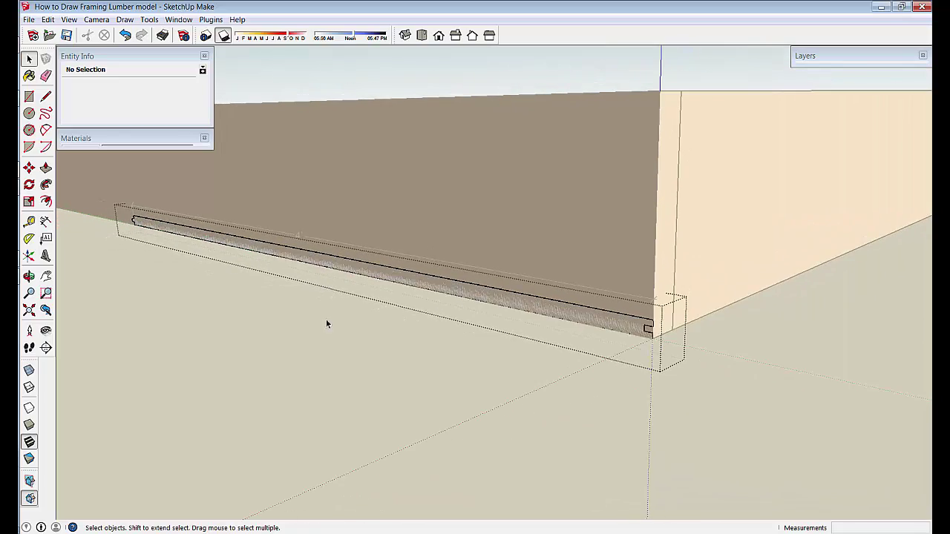
middle_drag(90, 219, 41, 172)
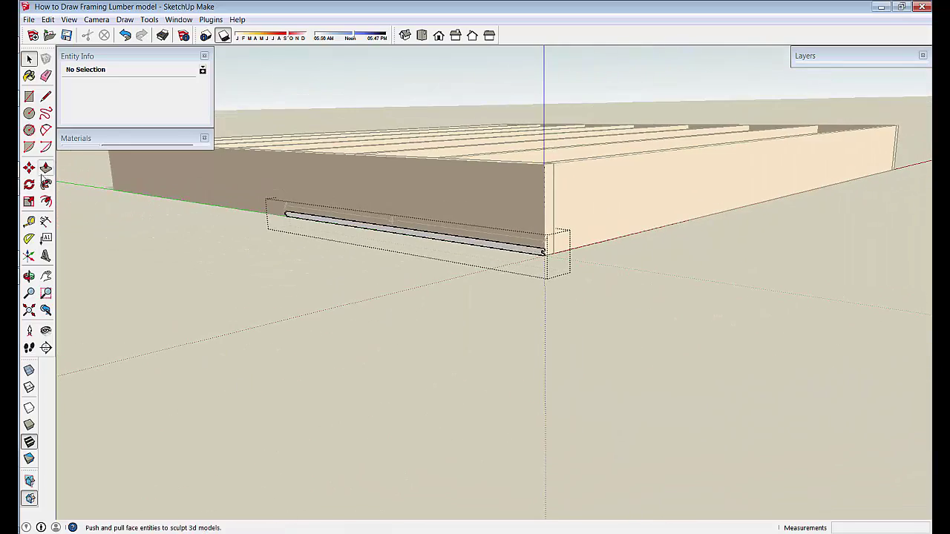
click(48, 170)
scroll(431, 279, up, 2)
click(535, 251)
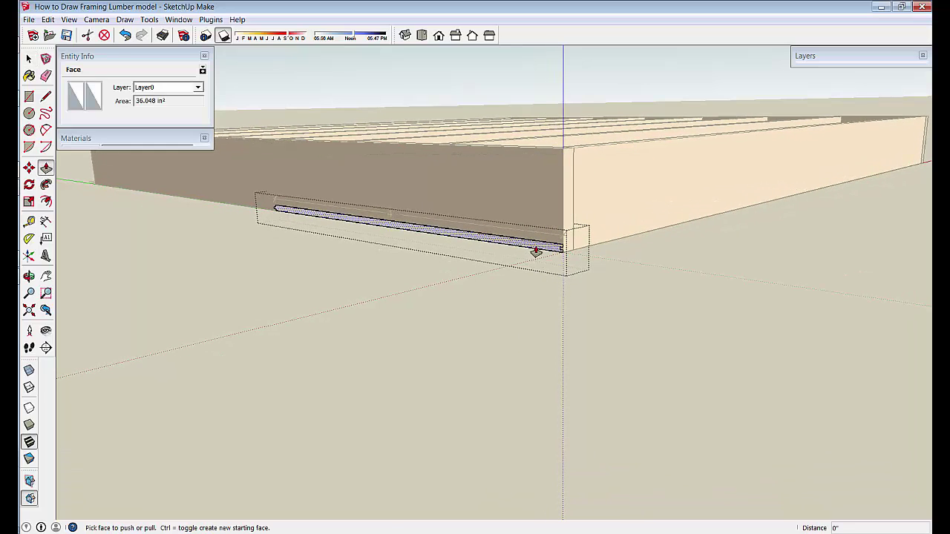
drag(436, 302, 436, 302)
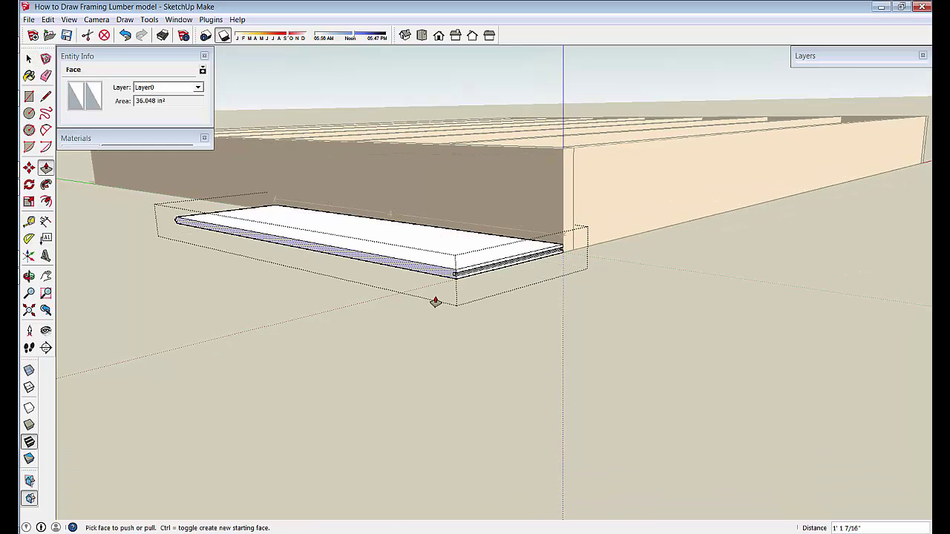
Paint the sheet's broad top face with the Wood_Plywood_Knots material
scroll(435, 301, up, 3)
middle_drag(436, 302, 438, 363)
key(space)
scroll(468, 290, up, 2)
middle_drag(468, 289, 300, 277)
click(113, 139)
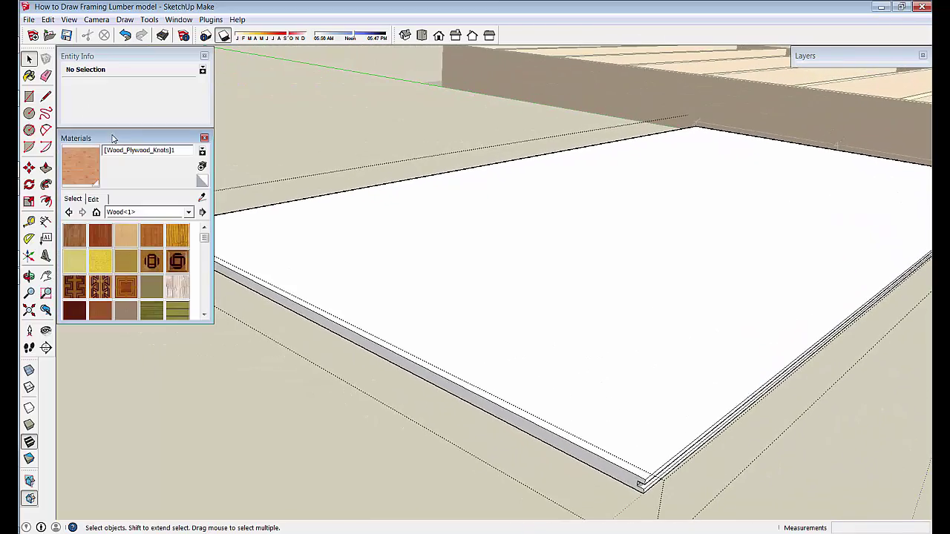
click(87, 160)
click(466, 174)
middle_drag(462, 227, 511, 374)
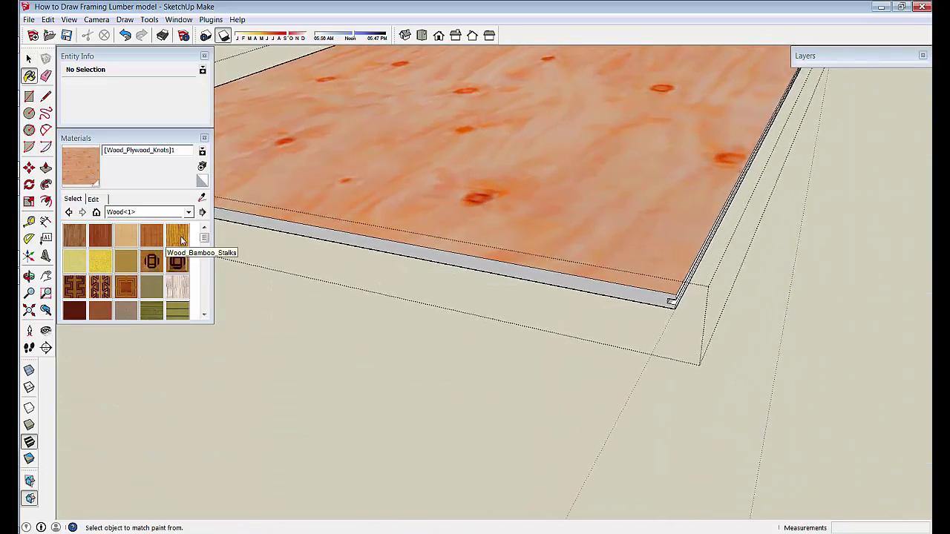
Paint the sheet's outer end face with the Wood_Bamboo_Stalks material
click(180, 241)
mouse_move(312, 267)
middle_down()
mouse_move(367, 248)
mouse_move(390, 268)
mouse_move(483, 276)
mouse_move(490, 307)
mouse_move(448, 263)
mouse_move(479, 260)
middle_up()
click(367, 248)
Rotate the bamboo texture on the end face a quarter turn so its stripes run lengthwise like plywood layers
key(space)
right_click(478, 260)
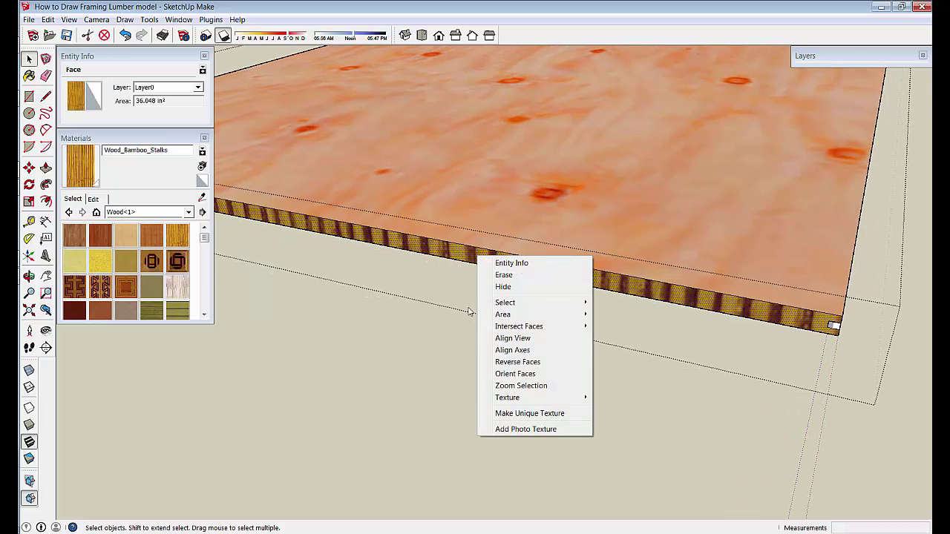
mouse_move(536, 400)
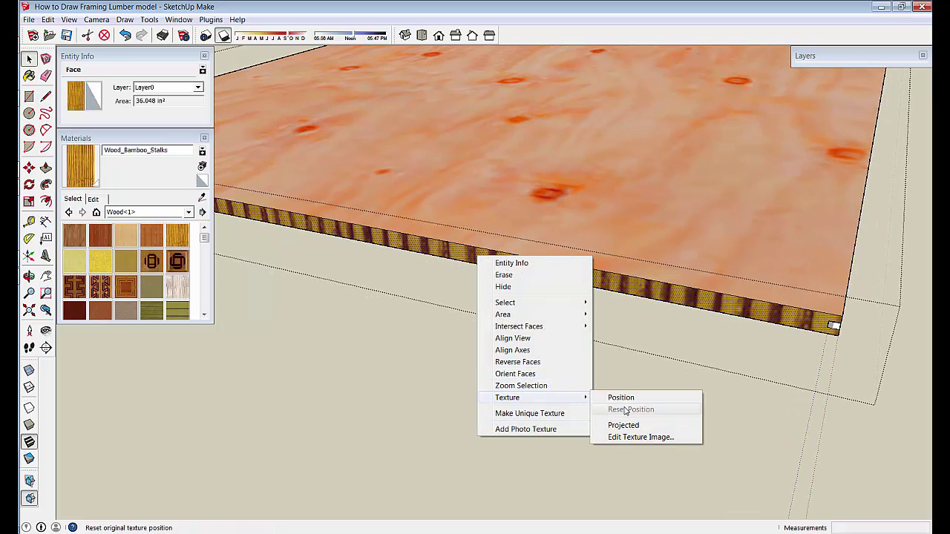
click(625, 400)
scroll(625, 400, down, 5)
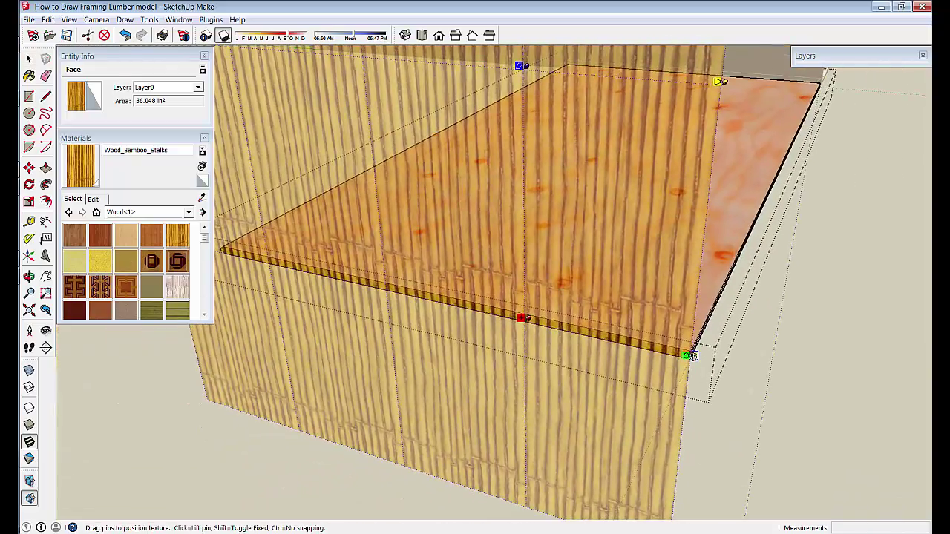
drag(692, 356, 566, 344)
scroll(594, 405, up, 3)
click(594, 406)
scroll(549, 344, down, 5)
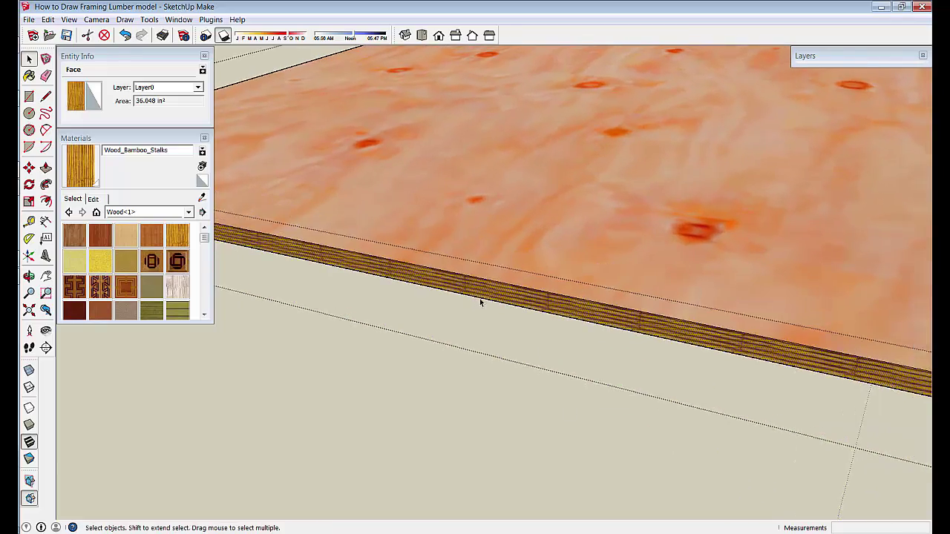
scroll(480, 302, down, 2)
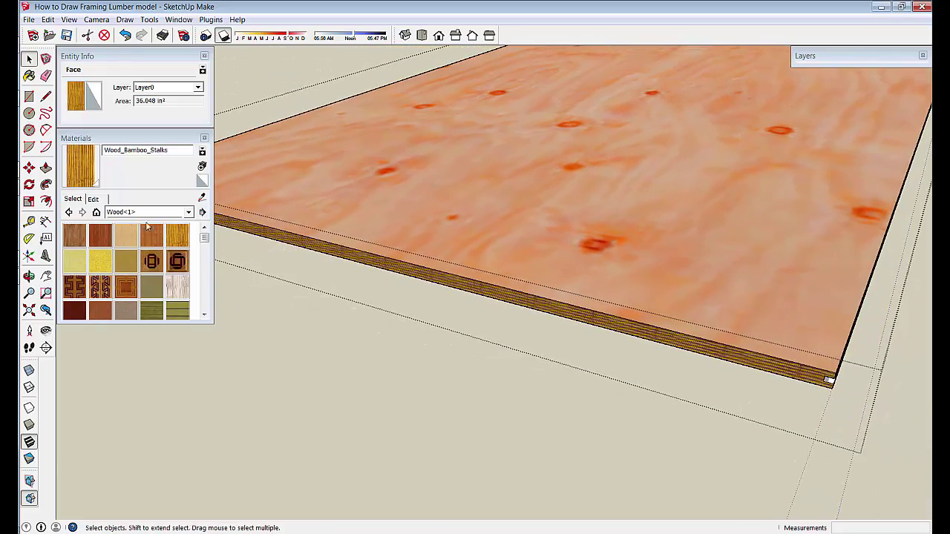
Select all of the sheet's geometry inside the group except the broad top and underside faces
click(201, 198)
scroll(584, 435, down, 5)
middle_drag(573, 463, 547, 234)
key(space)
click(540, 291)
triple_click(540, 292)
scroll(505, 318, up, 3)
shift+click(569, 226)
middle_drag(562, 416, 583, 292)
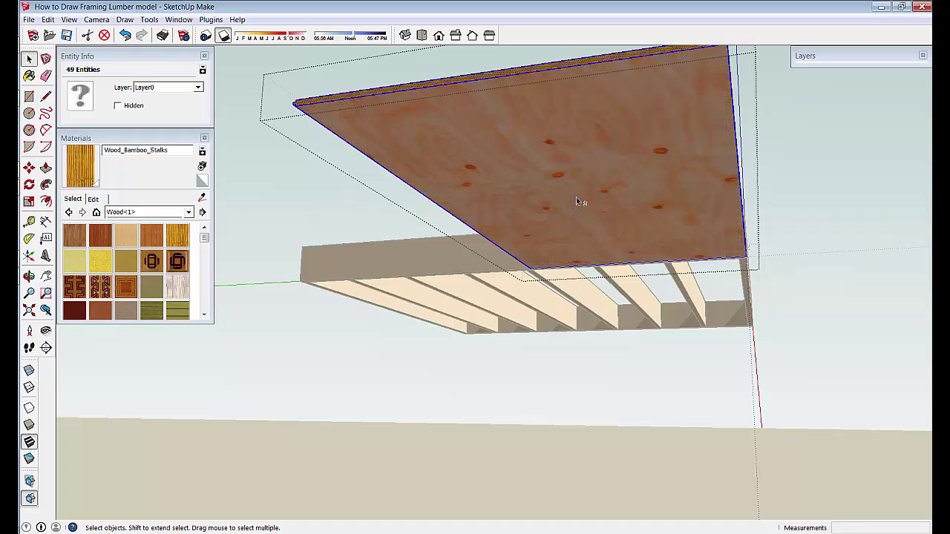
Try painting the selected edge faces with Wood_Bamboo_Stalks from the wood library, and undo it
click(203, 199)
middle_drag(638, 245, 448, 384)
scroll(337, 380, up, 3)
middle_drag(335, 380, 331, 425)
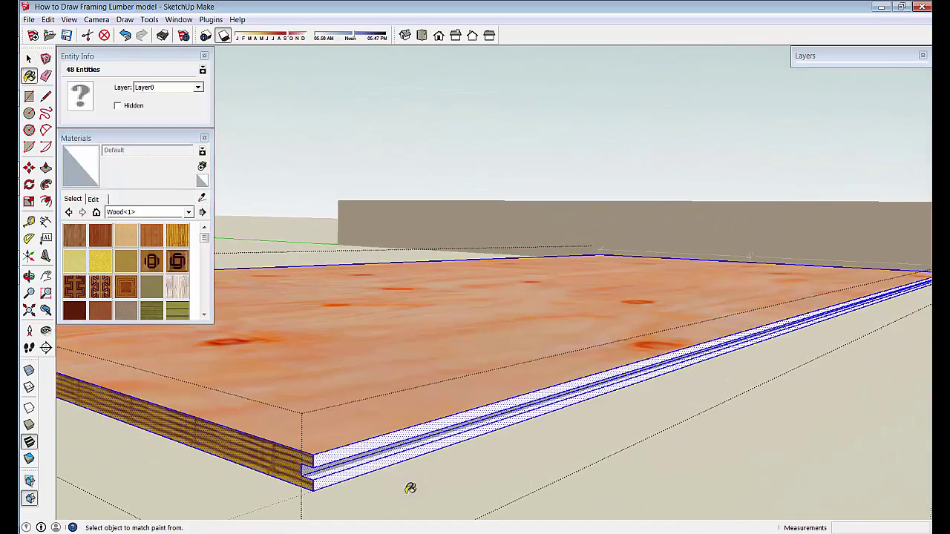
click(371, 464)
middle_drag(284, 510, 333, 415)
click(178, 236)
click(297, 429)
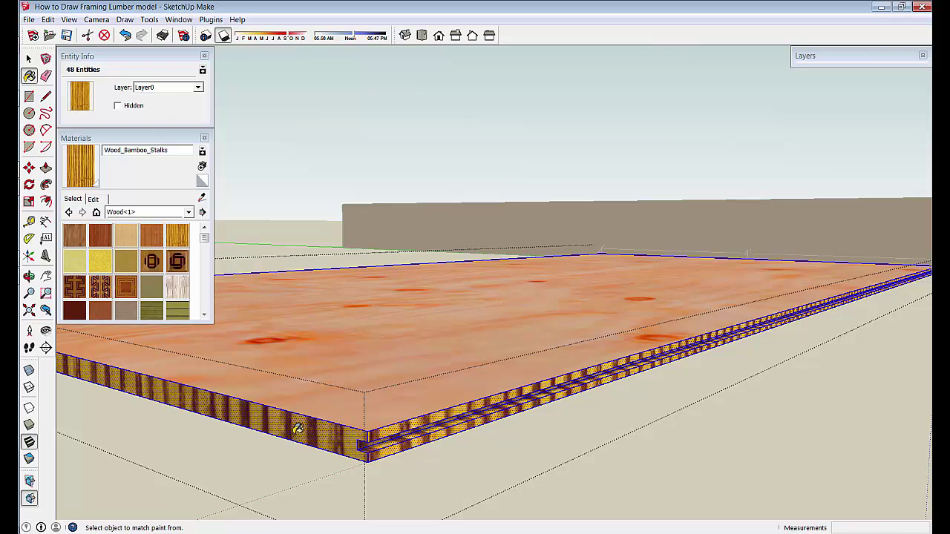
key(ctrl+z)
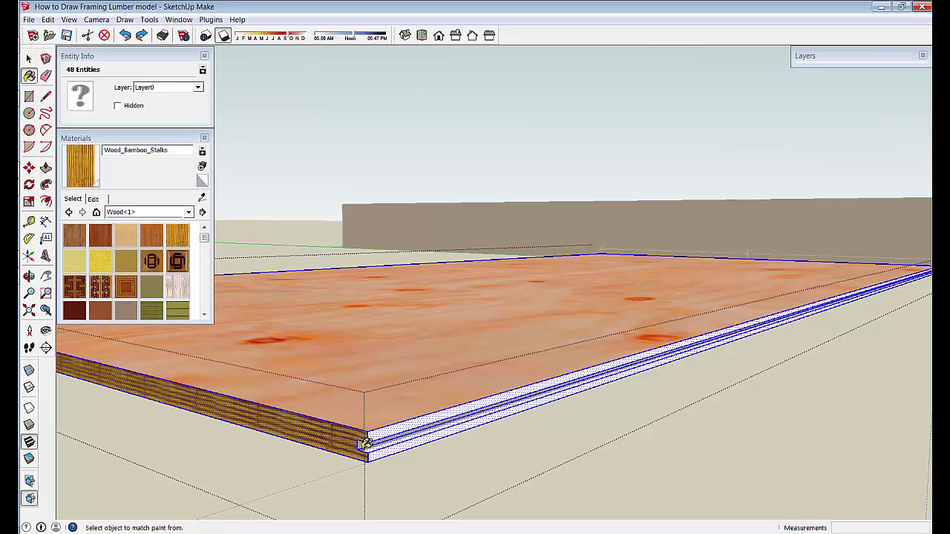
Paint the selected edge faces with the lengthwise bamboo texture sampled from the end face, and close the group
click(402, 429)
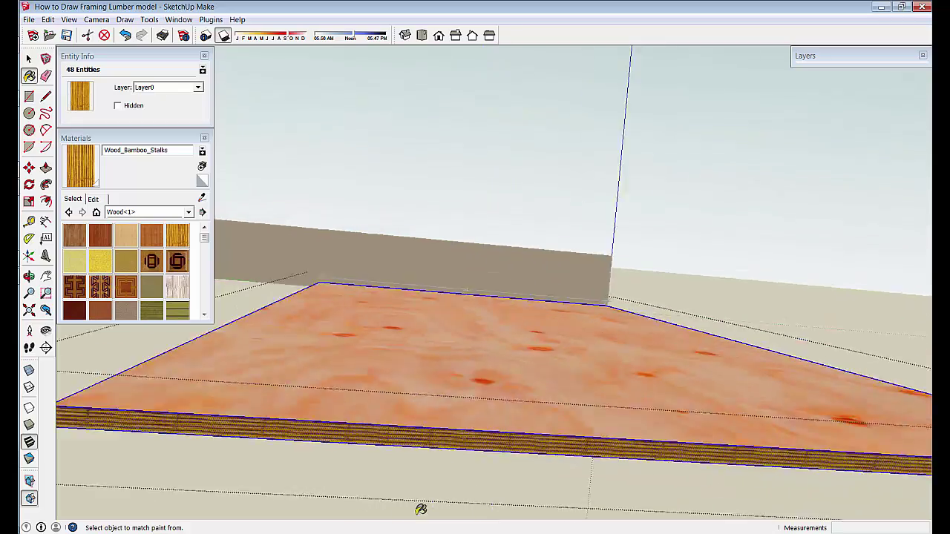
middle_drag(420, 510, 736, 496)
click(736, 510)
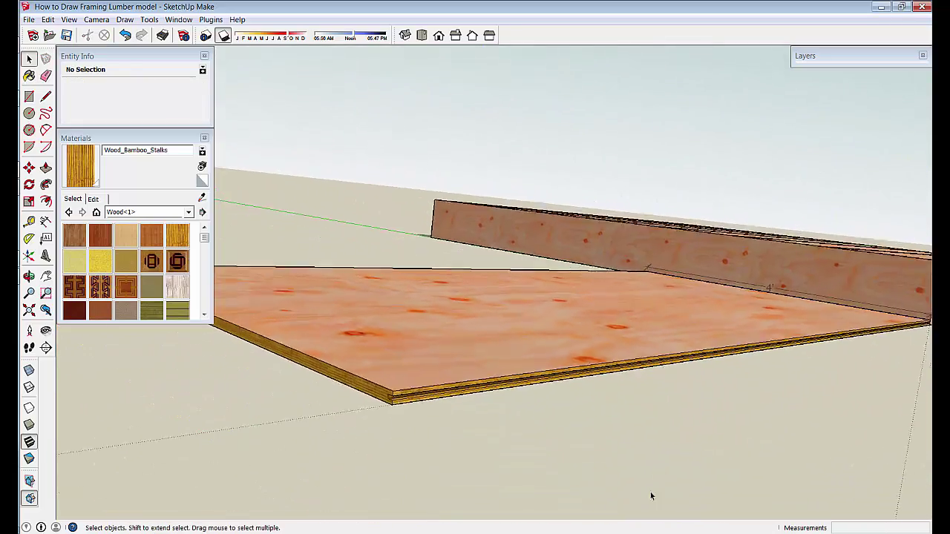
Reopen the sheet group, recolor the Wood_Bamboo_Stalks material to hue 29 and lightness 61, and close the group
click(408, 383)
double_click(346, 383)
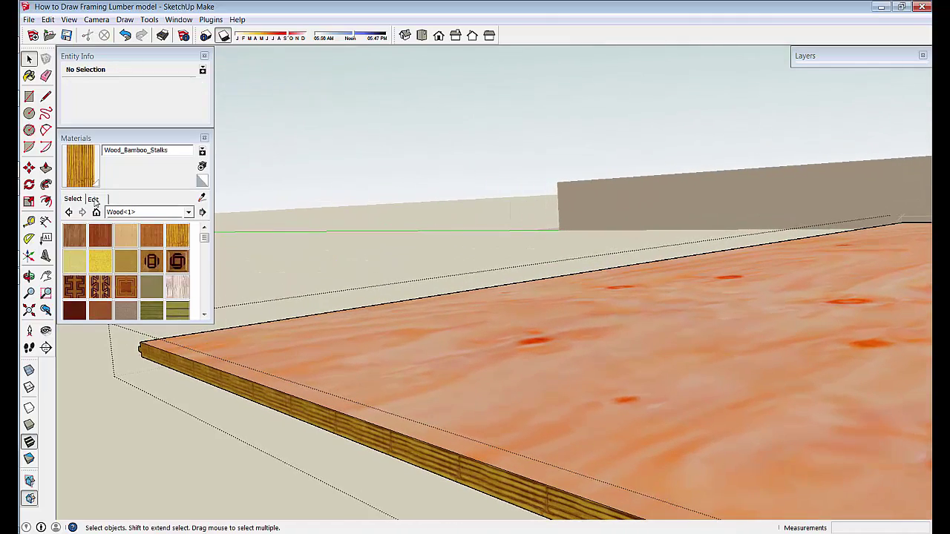
click(93, 199)
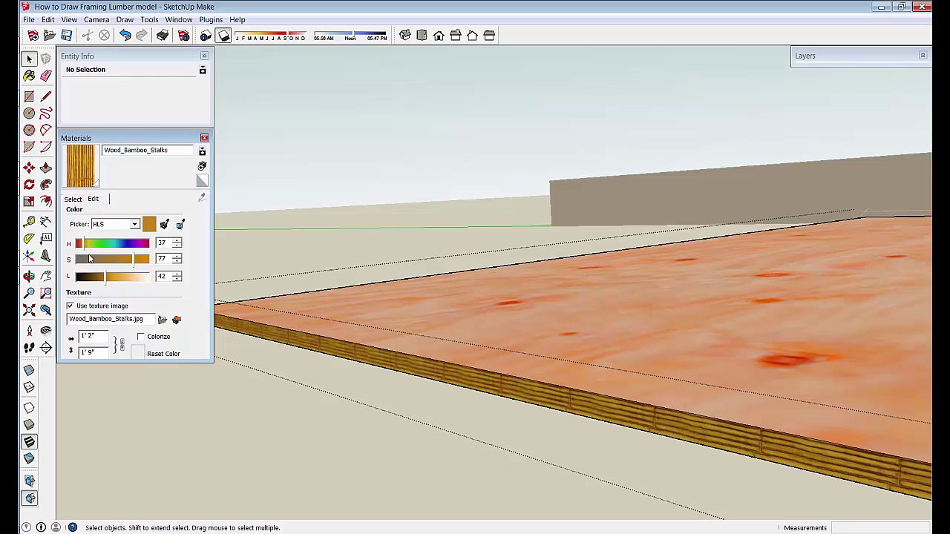
click(84, 249)
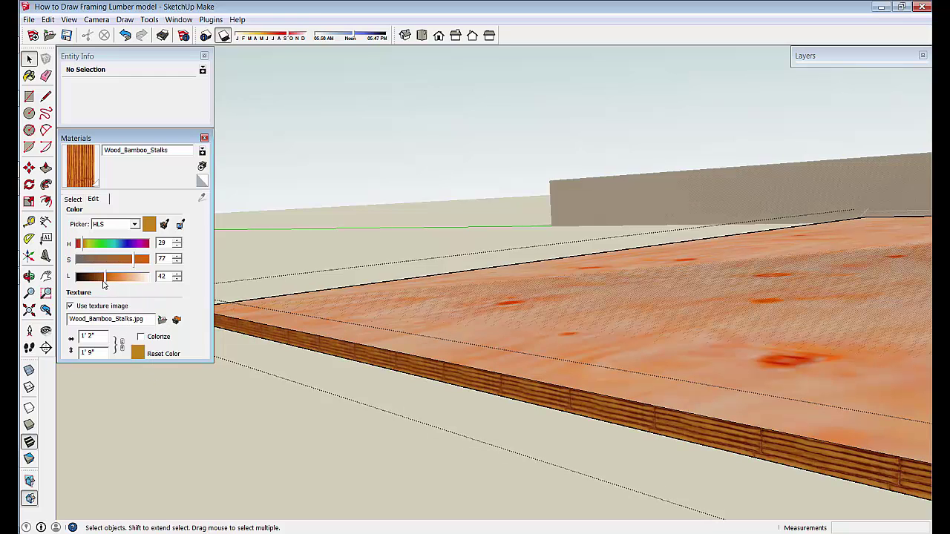
drag(105, 281, 121, 284)
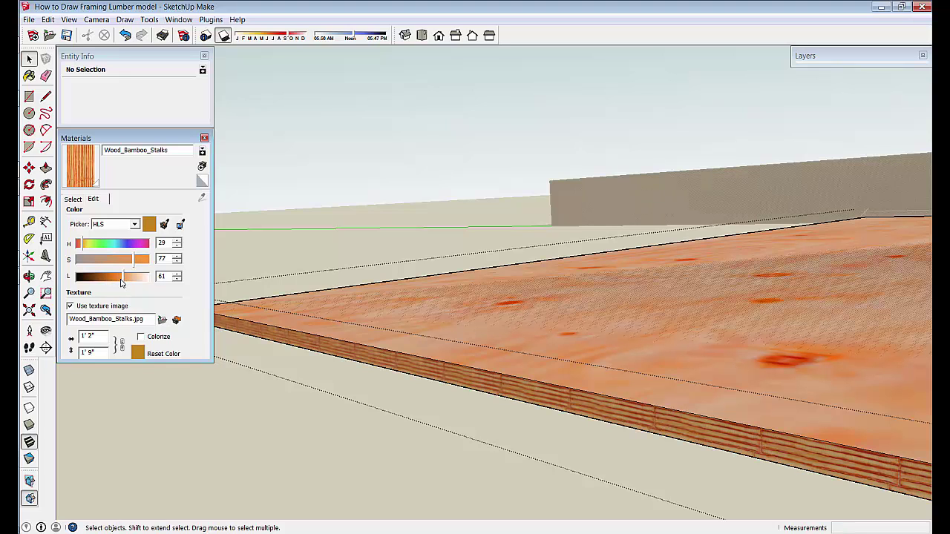
click(319, 438)
scroll(319, 438, down, 4)
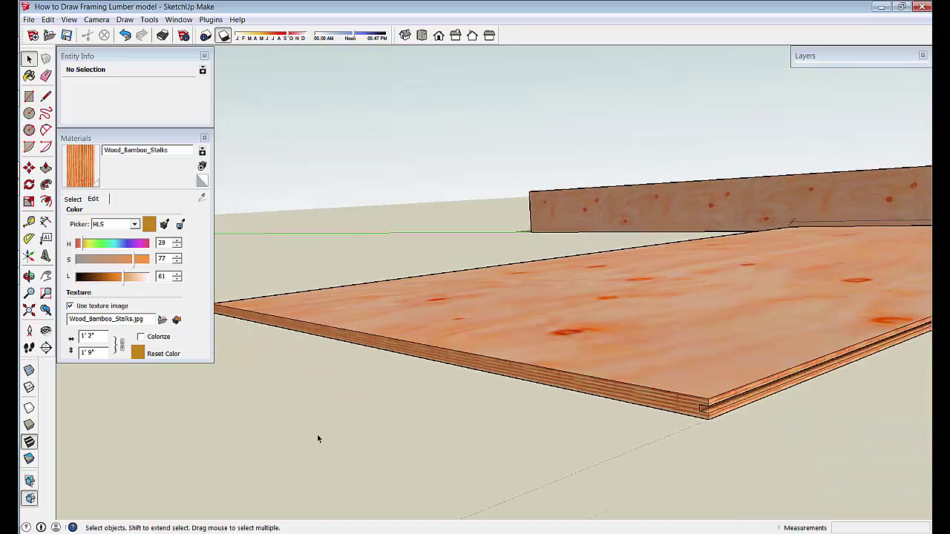
middle_drag(319, 435, 370, 366)
Copy the sheet's top face with its edges from inside the group and paste it in place outside the group
click(550, 393)
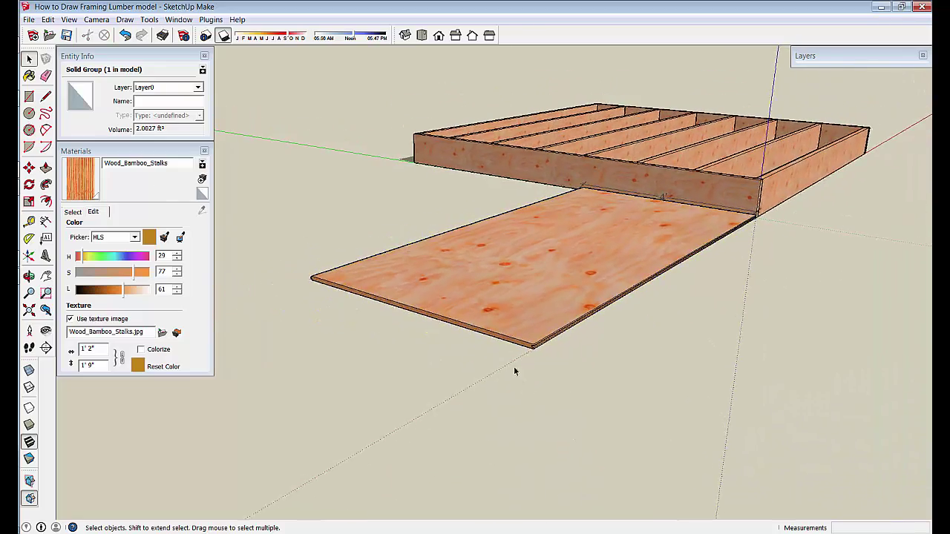
click(566, 395)
double_click(500, 361)
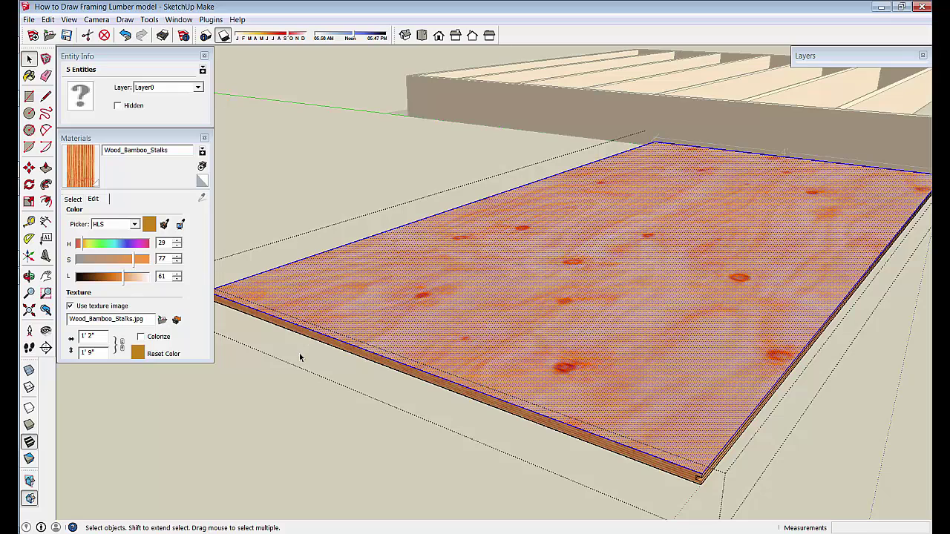
click(847, 460)
click(47, 19)
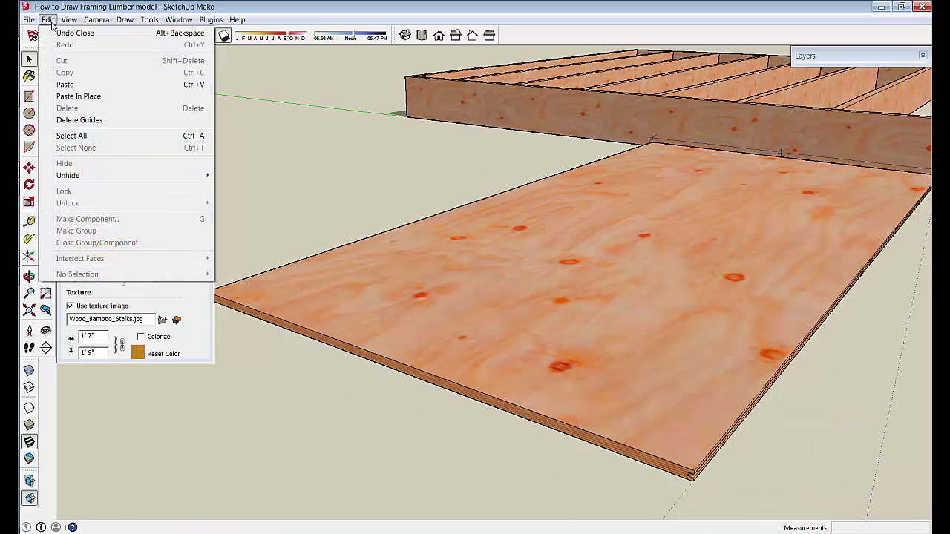
click(47, 97)
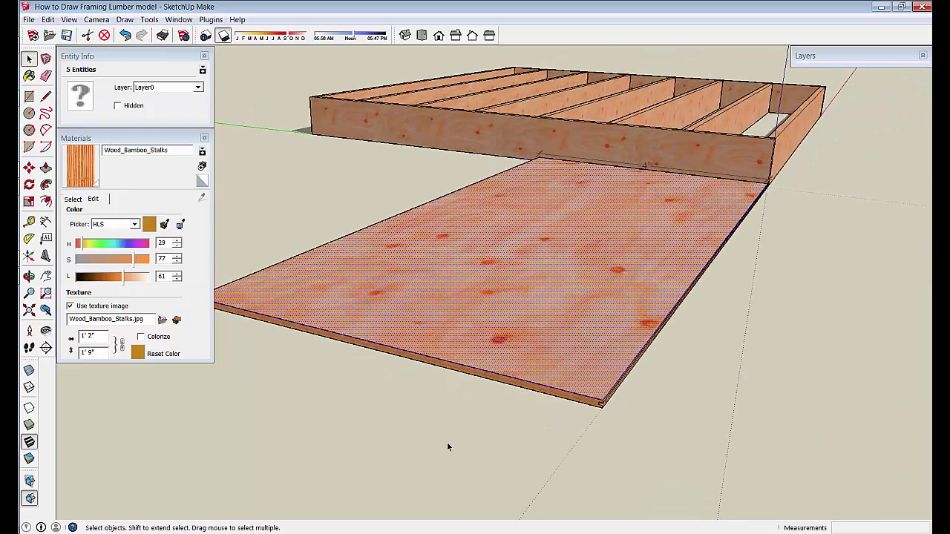
Move the pasted top face about 5' 10" sideways, clear of the sheet
key(m)
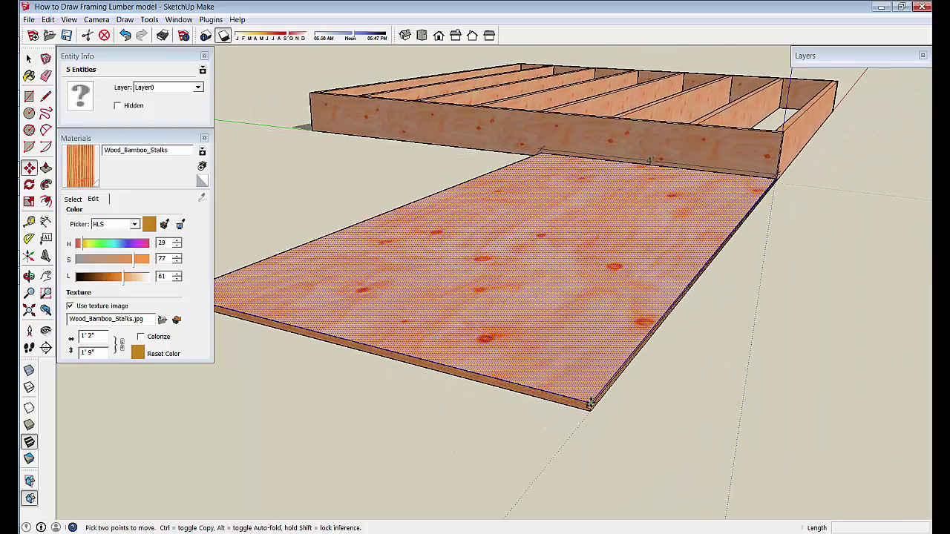
click(589, 401)
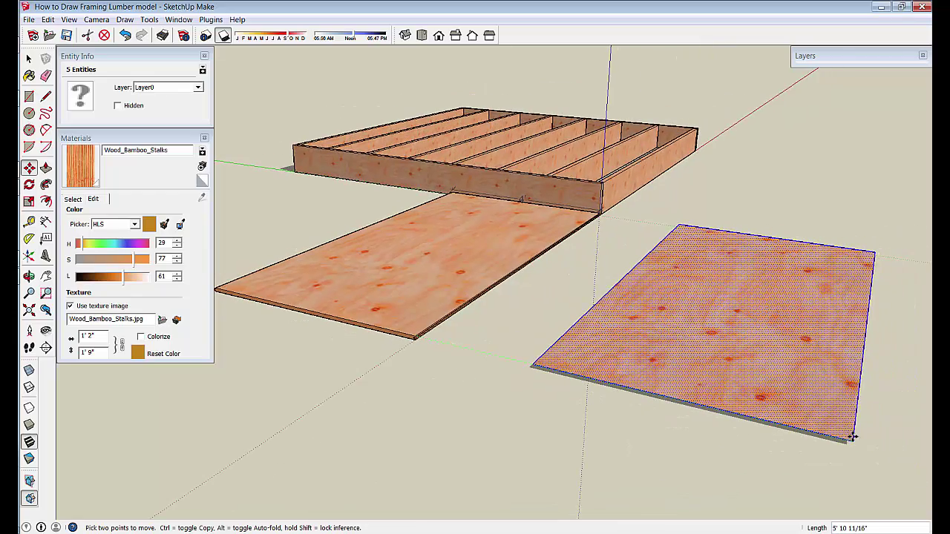
scroll(817, 445, up, 4)
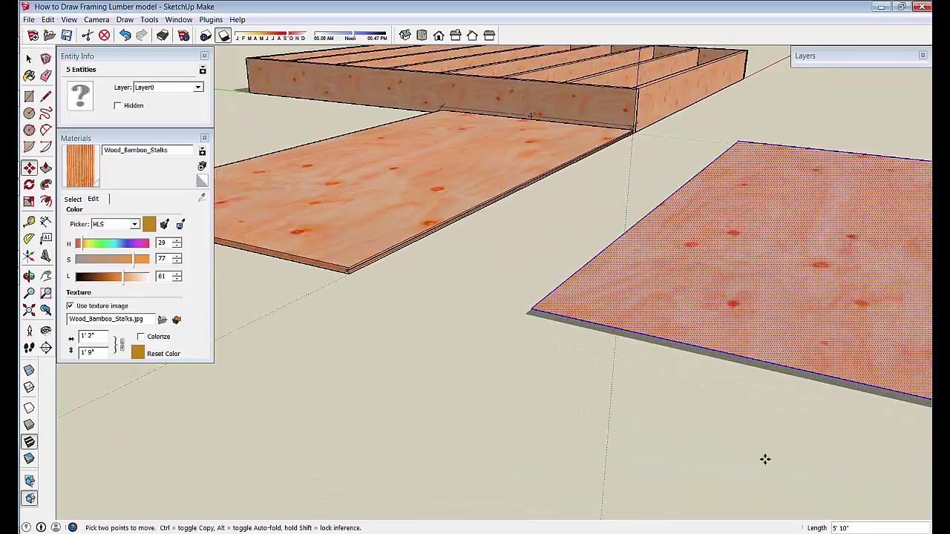
Turn off the shadows and make the pasted face and its edges into a group
click(224, 36)
scroll(740, 391, up, 6)
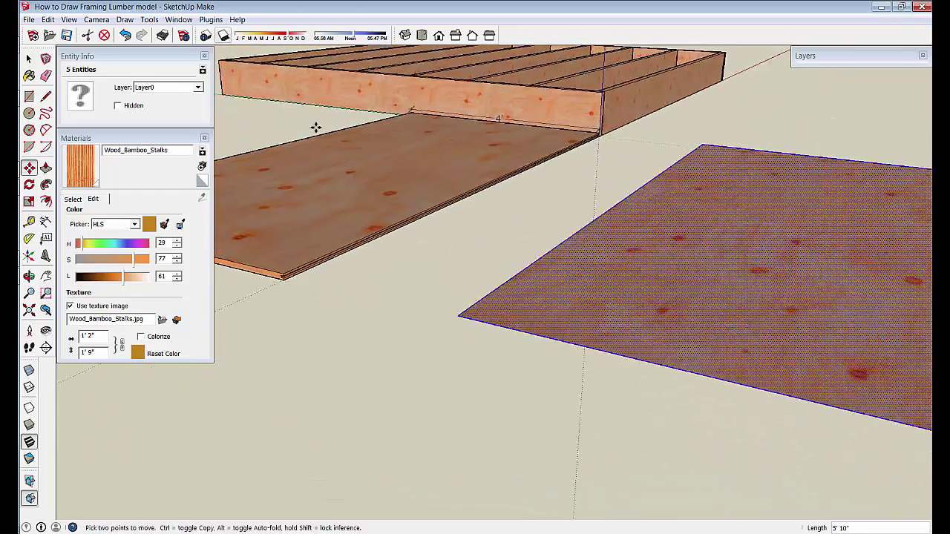
scroll(339, 282, down, 5)
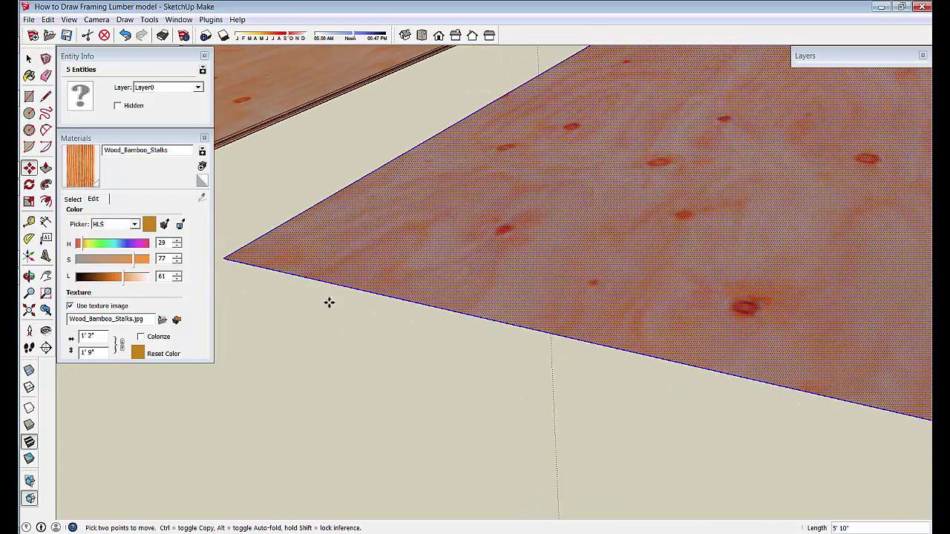
scroll(568, 280, up, 4)
right_click(617, 270)
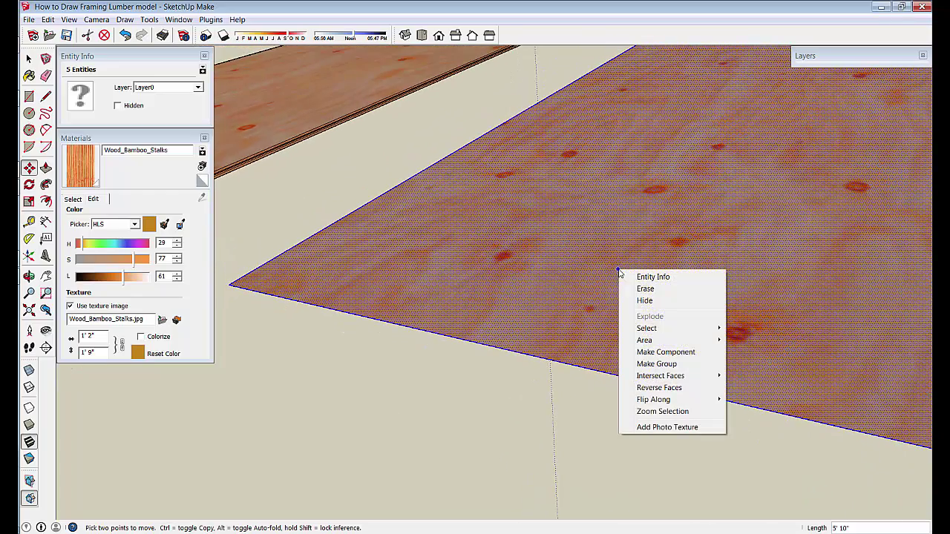
click(655, 365)
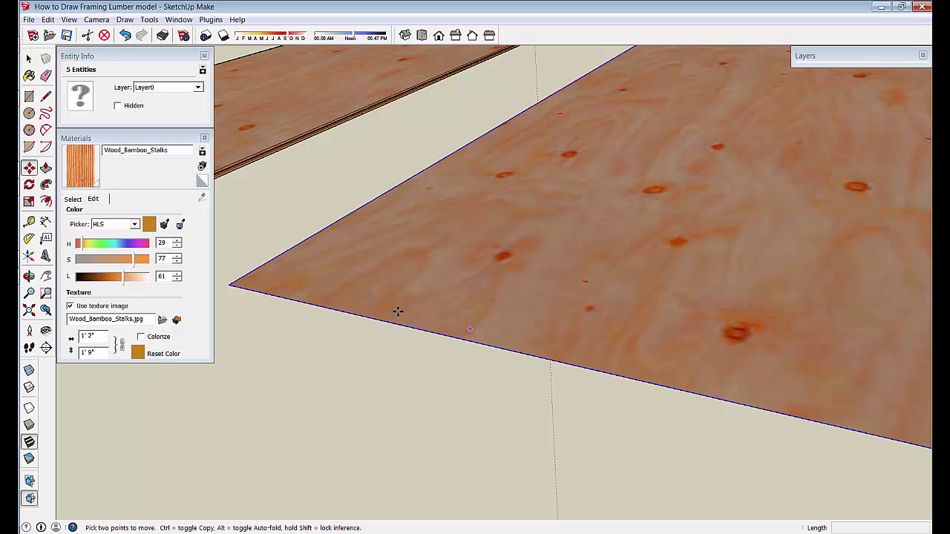
Open the group holding the copied top face and push/pull the face to a thickness of .5"
click(412, 277)
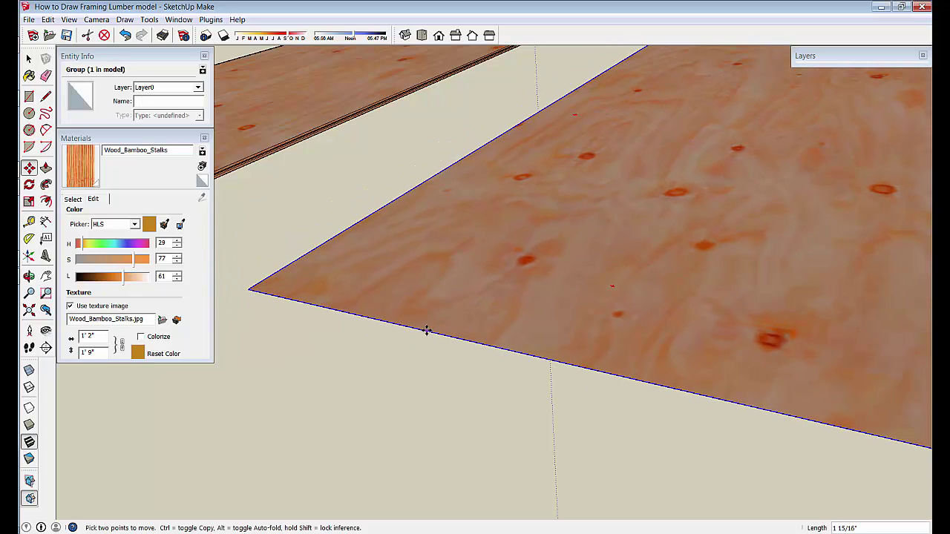
key(Escape)
double_click(445, 319)
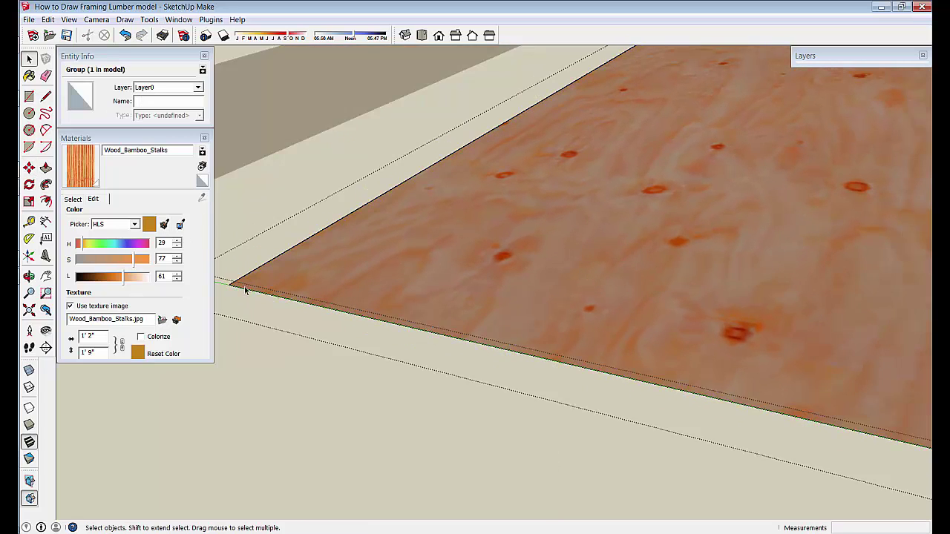
click(46, 172)
middle_drag(268, 310, 261, 245)
click(375, 300)
click(378, 312)
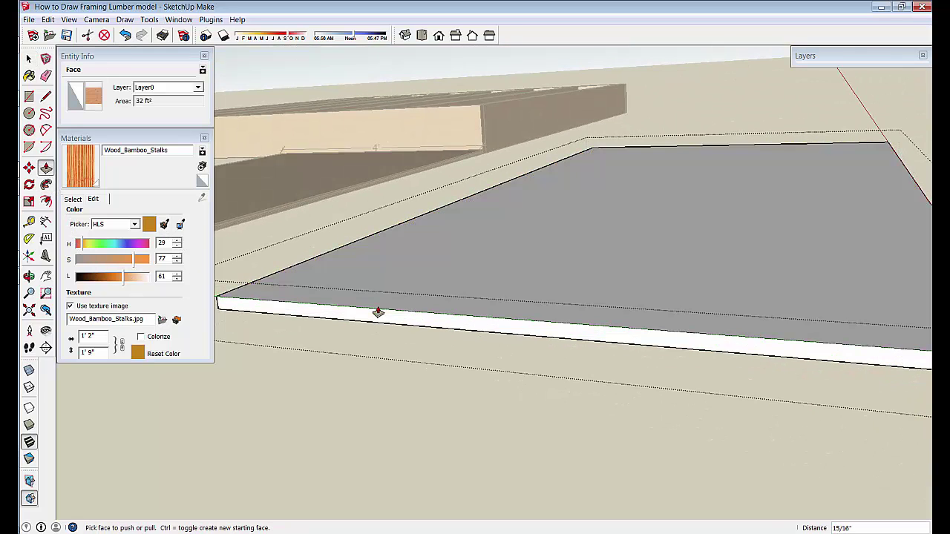
text(.5)
key(Return)
Undo the last change, select all of the new sheet's geometry and paint it with Wood_Bamboo_Stalks
middle_drag(379, 313, 411, 324)
middle_drag(640, 295, 584, 337)
key(ctrl+z)
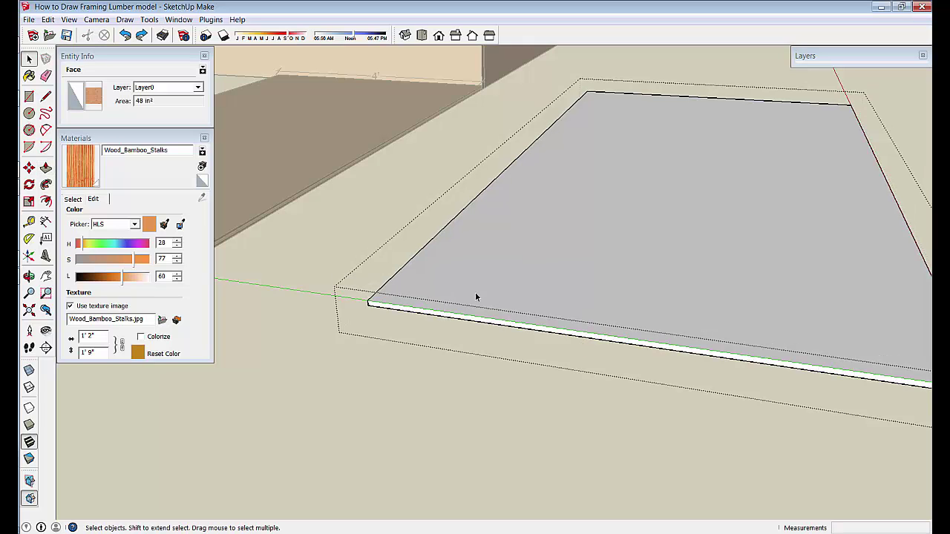
middle_drag(408, 250, 580, 283)
triple_click(580, 280)
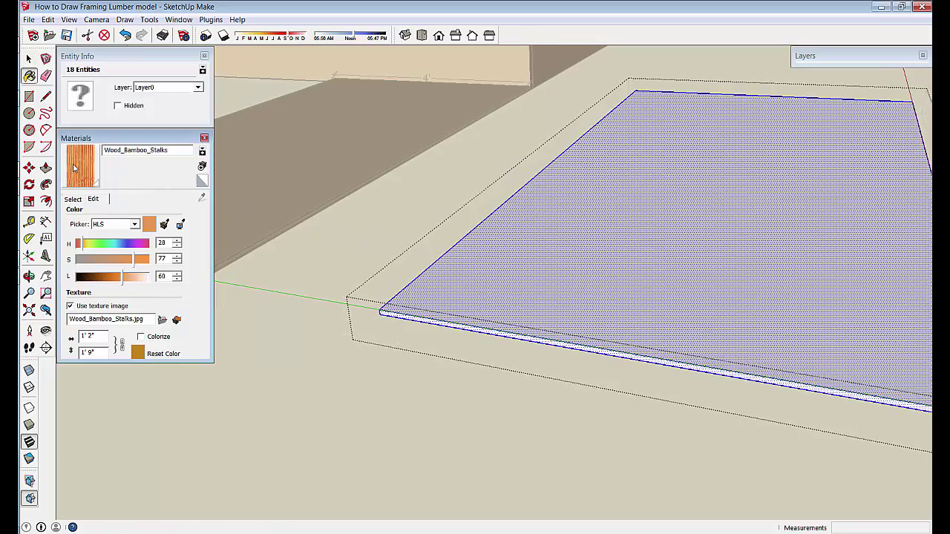
click(505, 329)
mouse_move(505, 329)
middle_down()
mouse_move(517, 360)
mouse_move(501, 389)
middle_up()
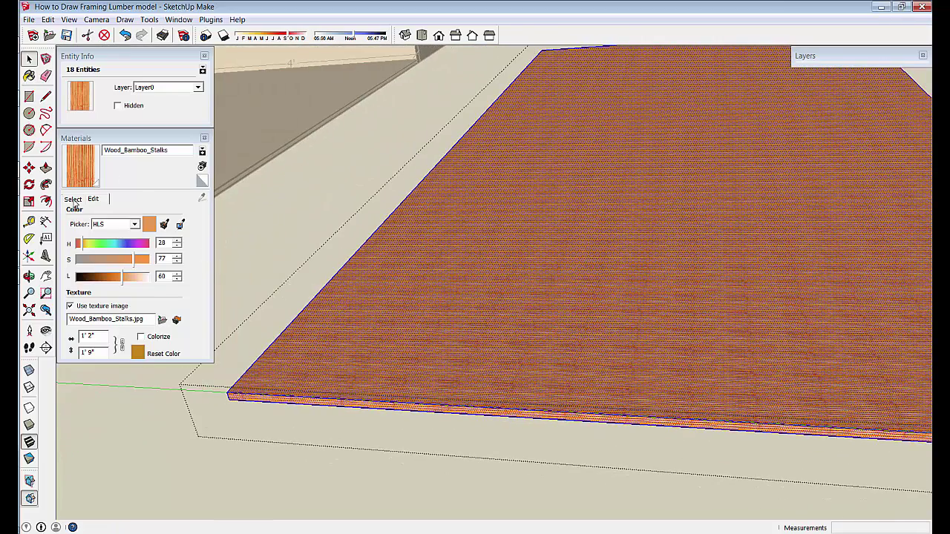
Try to paint the whole selected sheet with the plywood knots material sampled from the tongue-and-groove sheet, and undo it
click(73, 199)
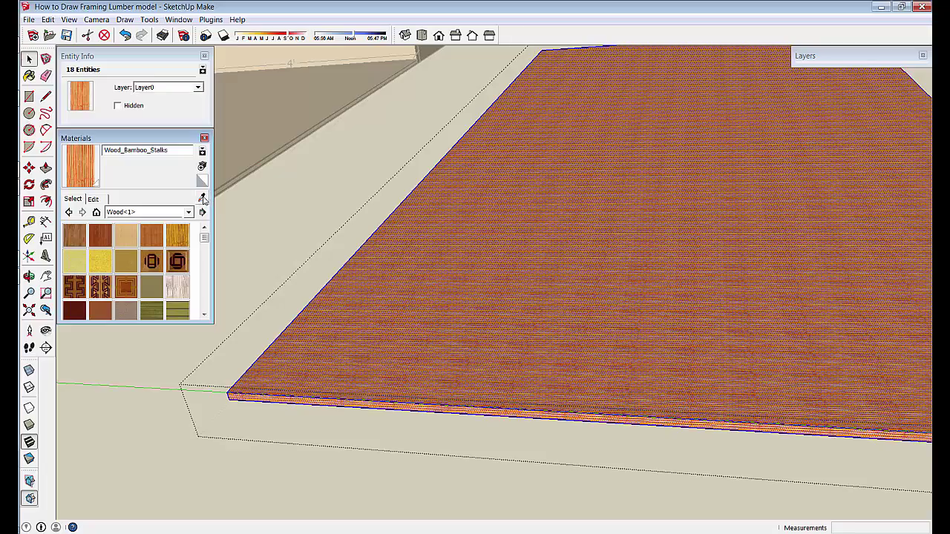
click(204, 199)
click(274, 123)
click(569, 354)
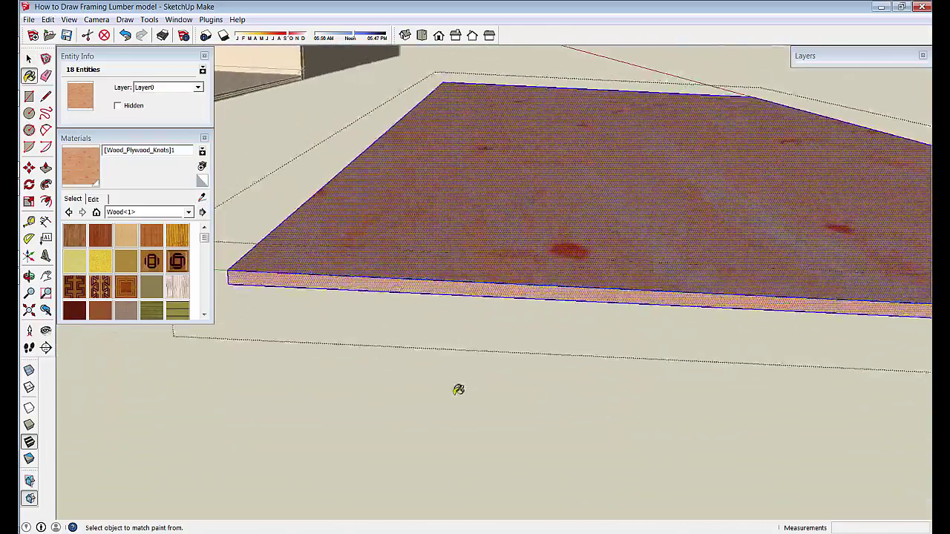
middle_drag(458, 390, 411, 378)
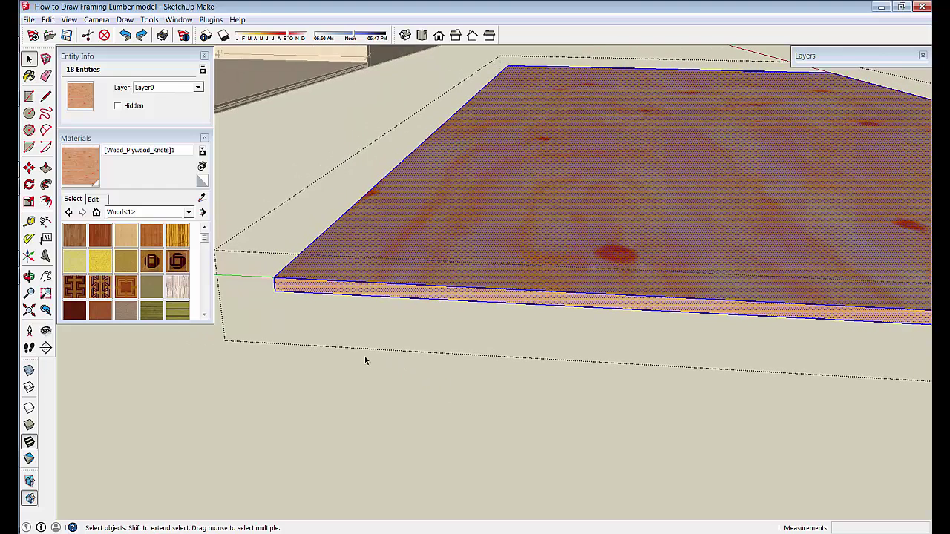
key(ctrl+z)
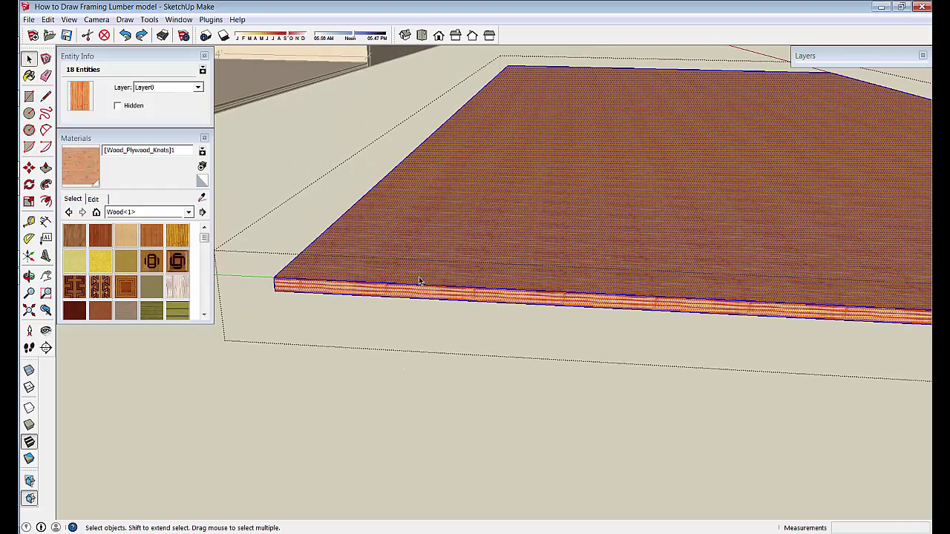
Sample the plywood knots material from the tongue-and-groove sheet, paint only the new sheet's broad faces with it, and close the group
click(293, 222)
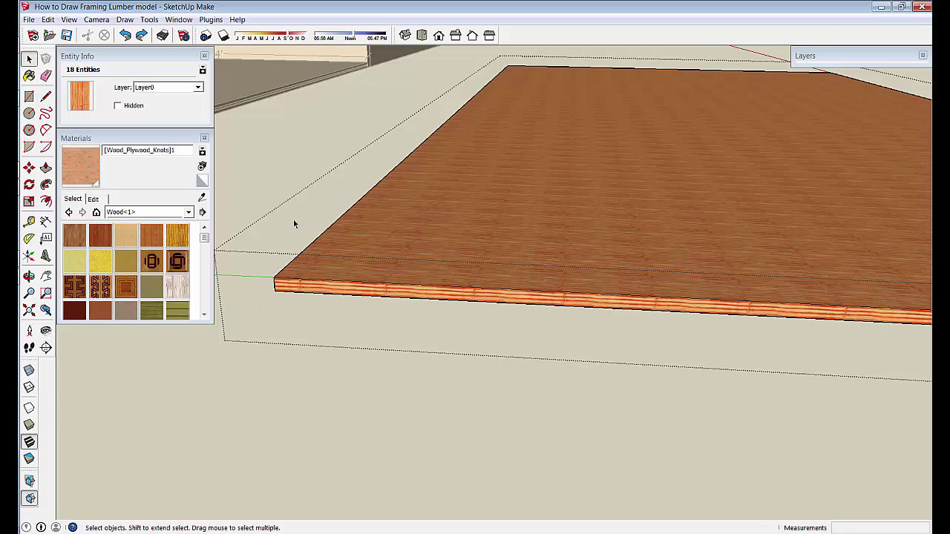
click(204, 199)
middle_drag(267, 78, 290, 97)
click(278, 102)
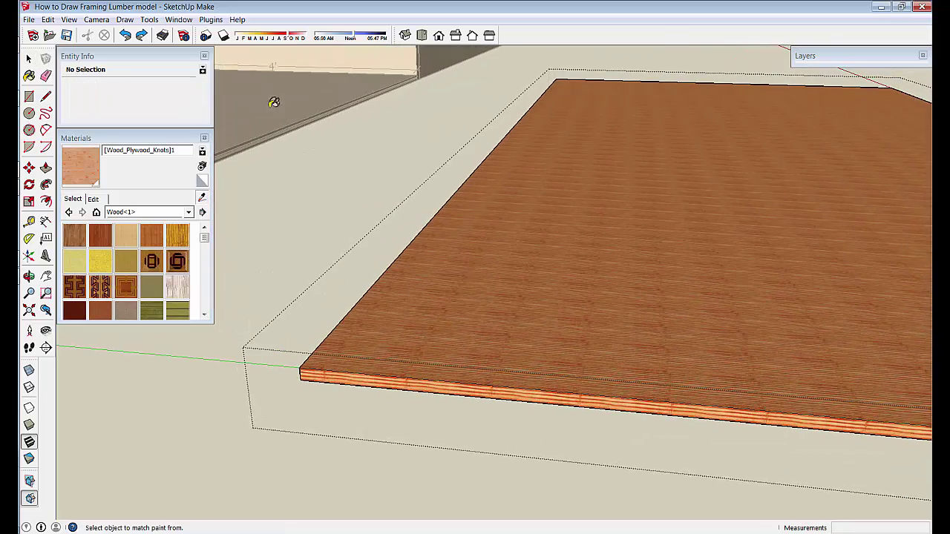
click(559, 261)
mouse_move(588, 472)
middle_down()
mouse_move(584, 334)
mouse_move(510, 391)
mouse_move(490, 476)
middle_up()
click(584, 420)
key(space)
click(294, 179)
Examine both plywood sheets beside the floor frame and collapse the Materials window
scroll(483, 323, down, 4)
middle_drag(488, 329, 546, 319)
scroll(432, 385, down, 1)
scroll(429, 356, up, 4)
middle_drag(605, 471, 528, 386)
middle_drag(845, 382, 553, 278)
middle_drag(491, 338, 232, 251)
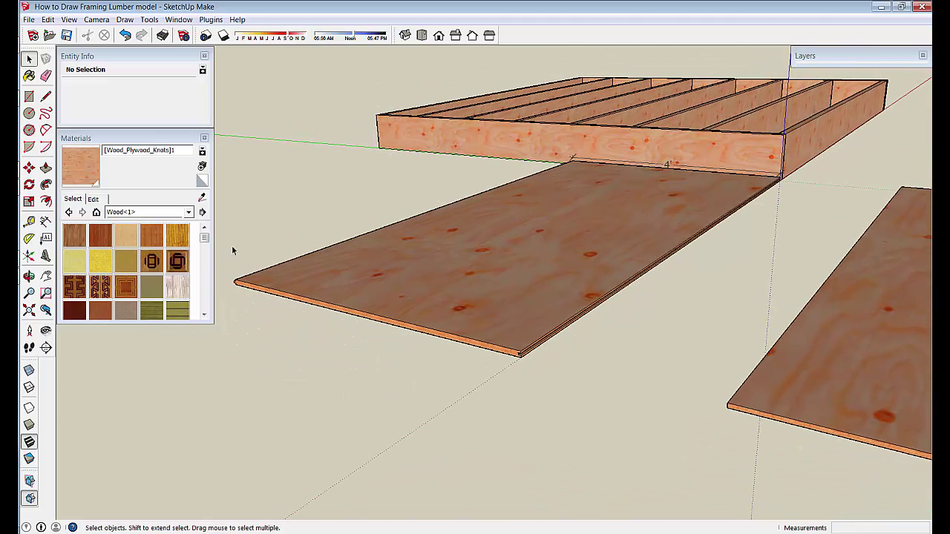
click(150, 139)
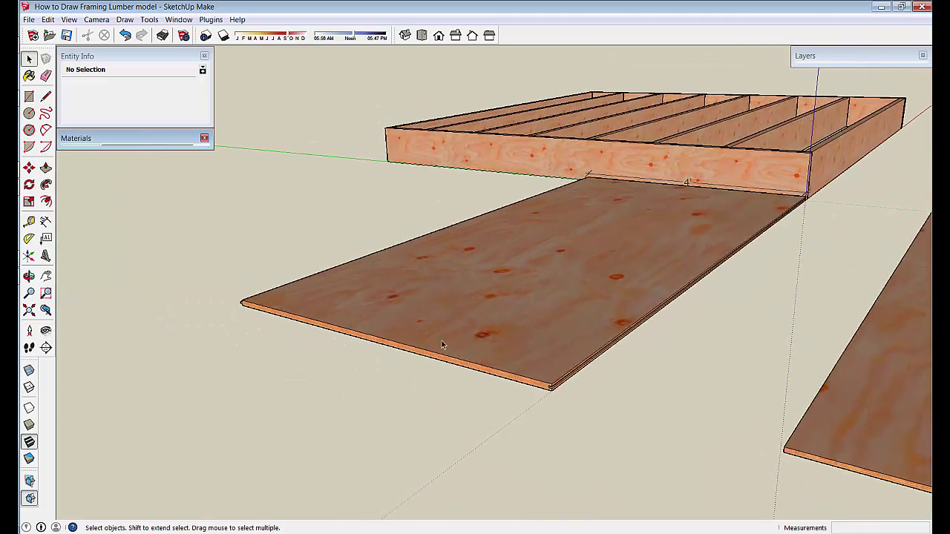
Examine the tongue-and-groove sheet up close in the Monochrome and Shaded display styles
scroll(609, 364, up, 1)
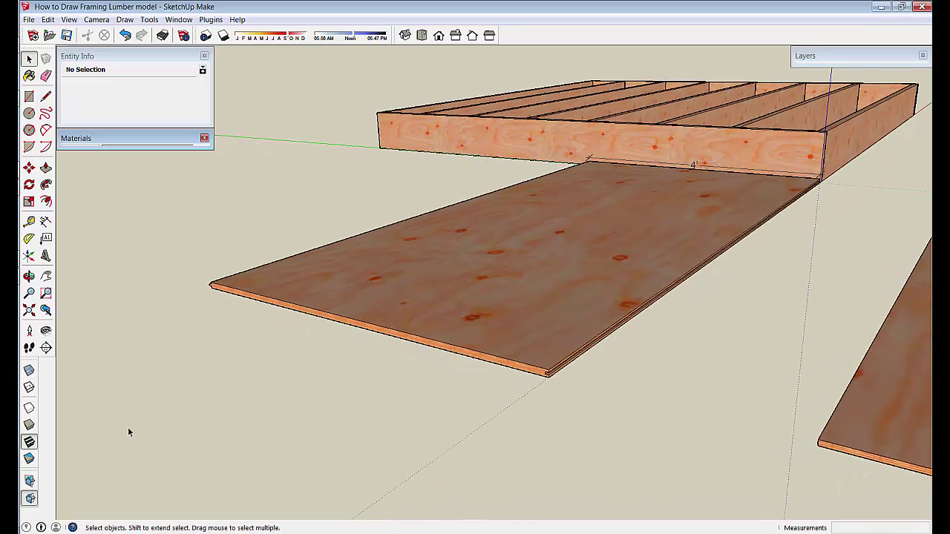
scroll(127, 429, up, 1)
scroll(85, 485, down, 1)
scroll(86, 486, up, 1)
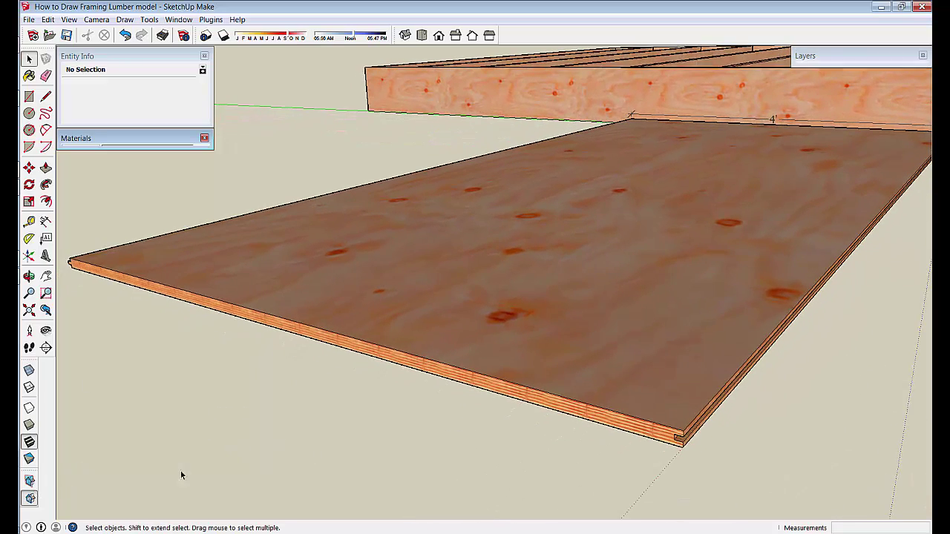
click(30, 460)
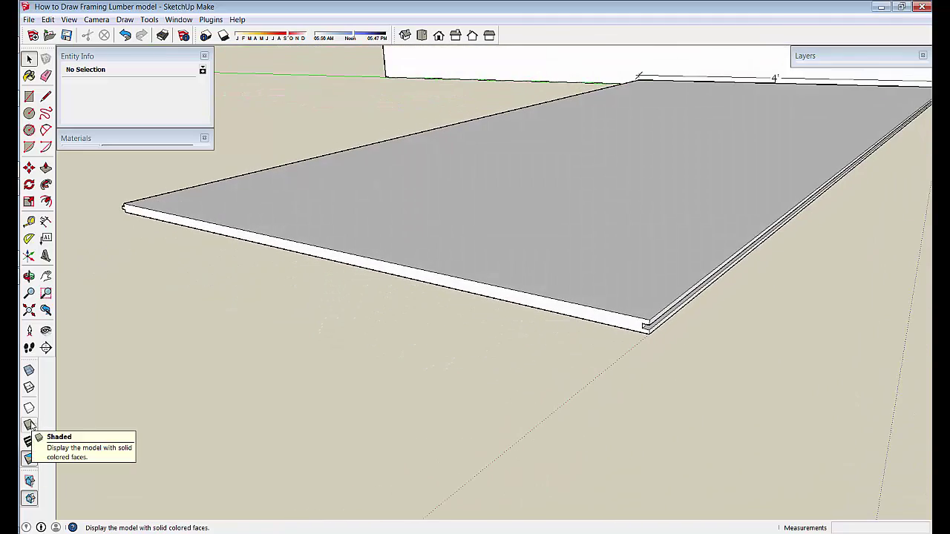
click(30, 426)
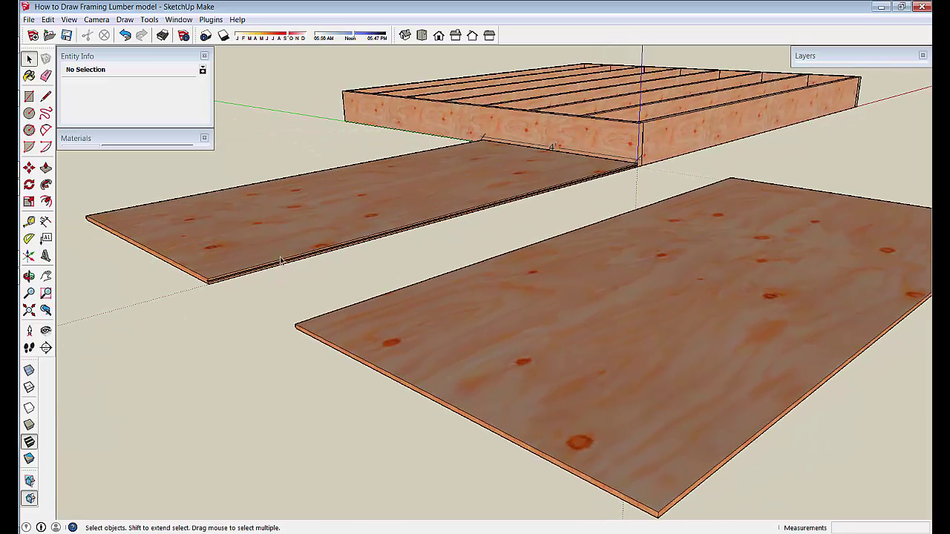
Collapse the Entity Info window and turn on the shadows
click(143, 54)
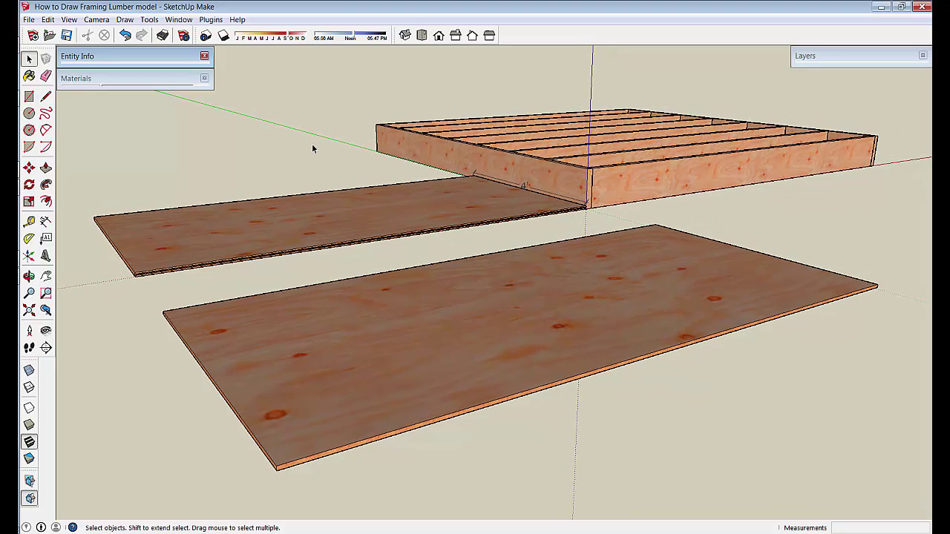
click(224, 37)
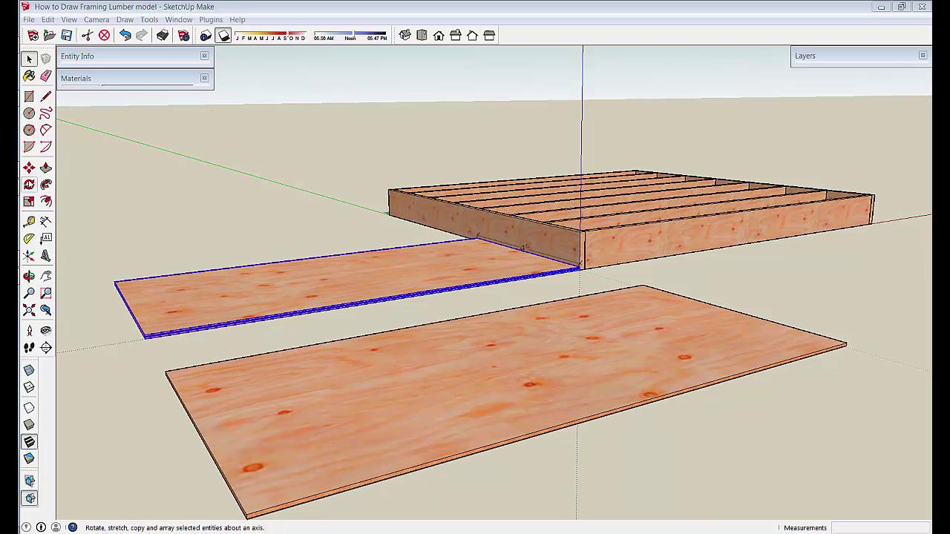
Move the tongue-and-groove sheet by its bottom corner up onto the top corner of the floor frame
click(29, 168)
scroll(579, 267, up, 8)
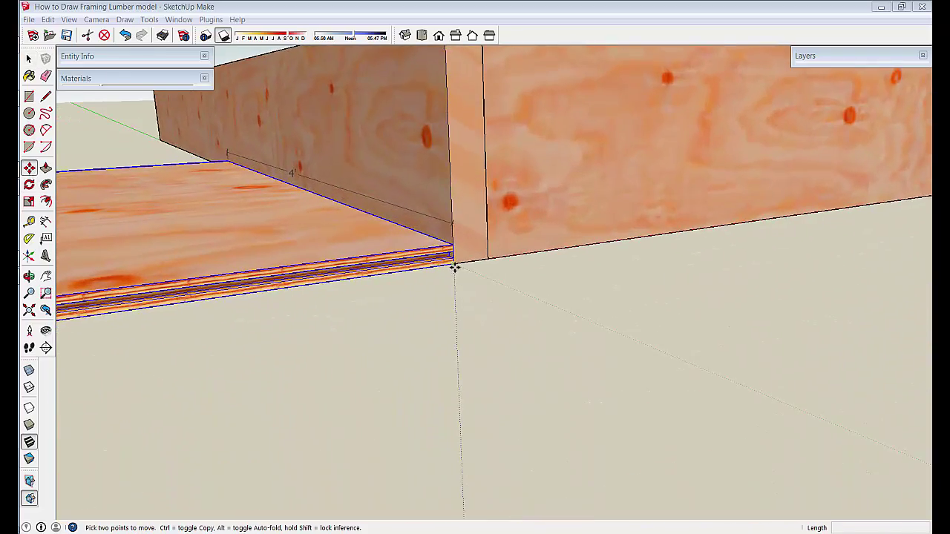
scroll(456, 267, up, 2)
click(448, 263)
shift+middle_drag(437, 49, 429, 430)
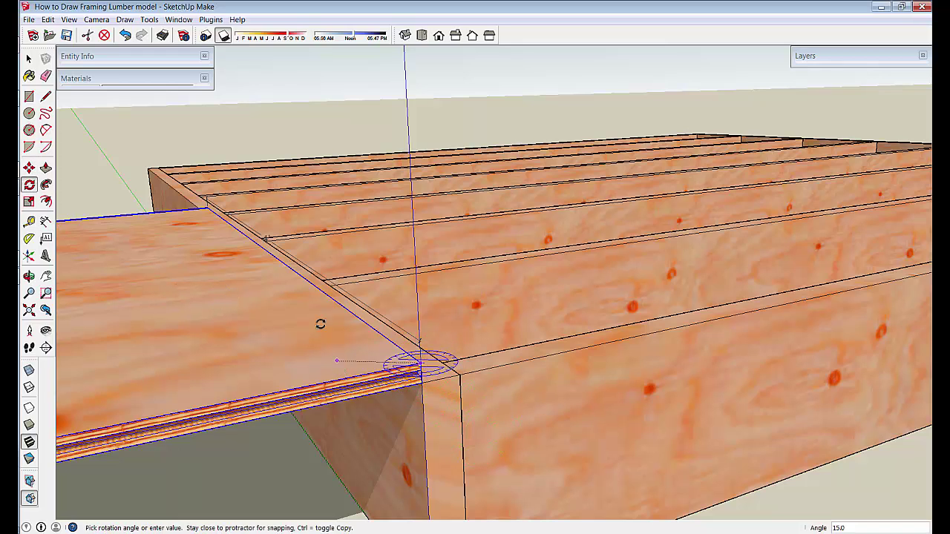
Rotate the tongue-and-groove sheet 90 degrees about the frame's corner so that it lies across the joists
click(337, 362)
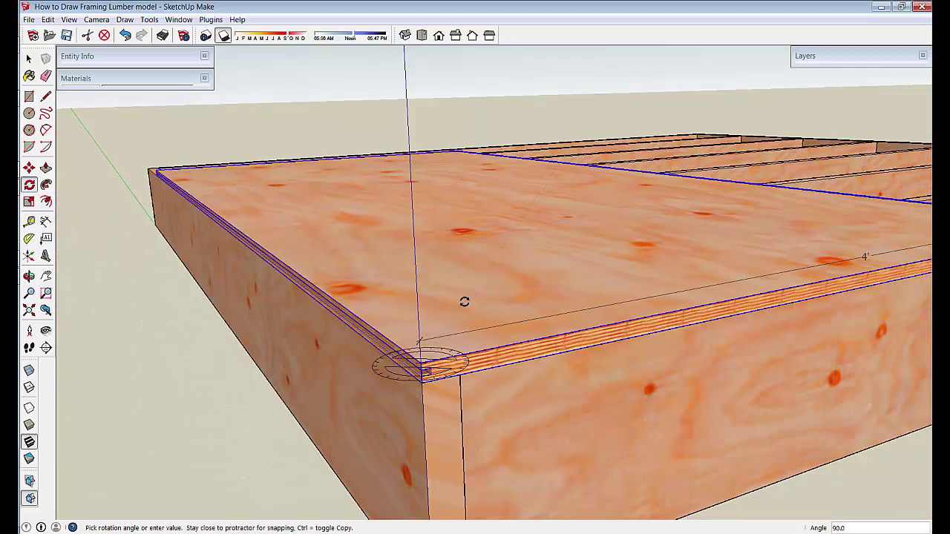
click(464, 301)
key(space)
Inside the floor frame group, move the six interior joists .75" sideways along the end rim board, and close the group
middle_drag(507, 406, 392, 437)
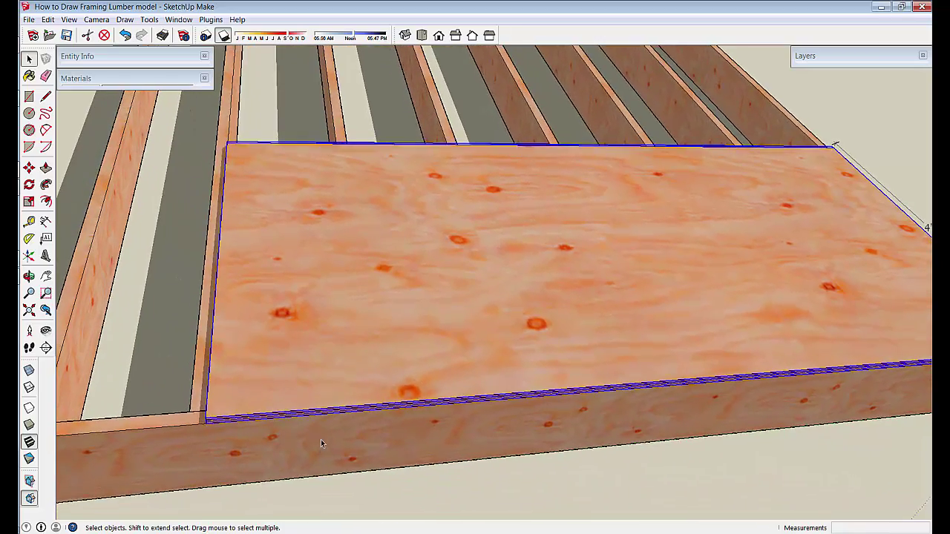
middle_drag(324, 438, 197, 370)
scroll(350, 288, down, 2)
middle_drag(350, 288, 547, 249)
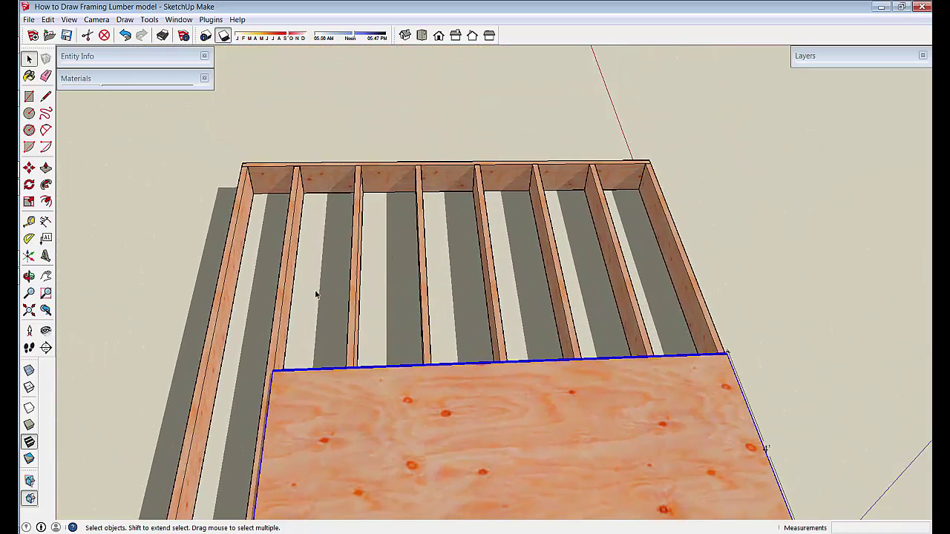
double_click(294, 228)
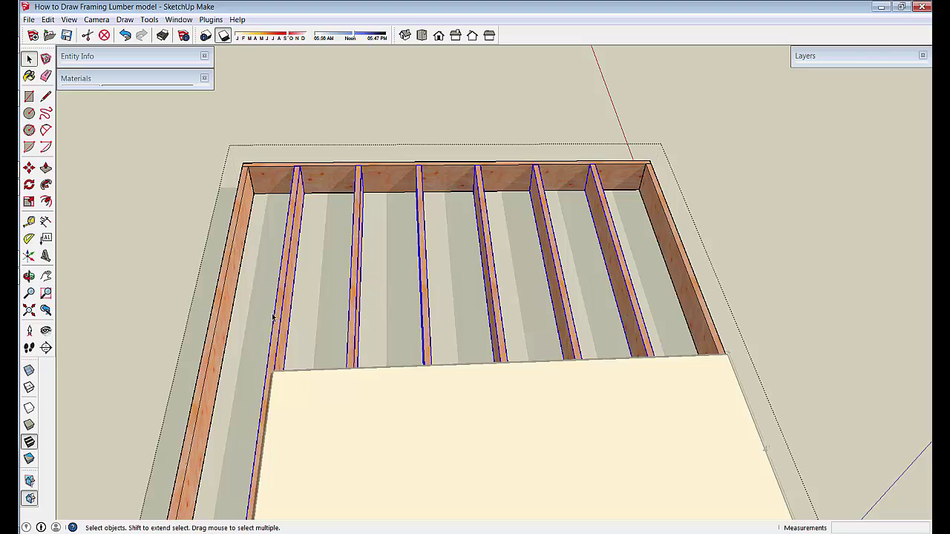
click(299, 168)
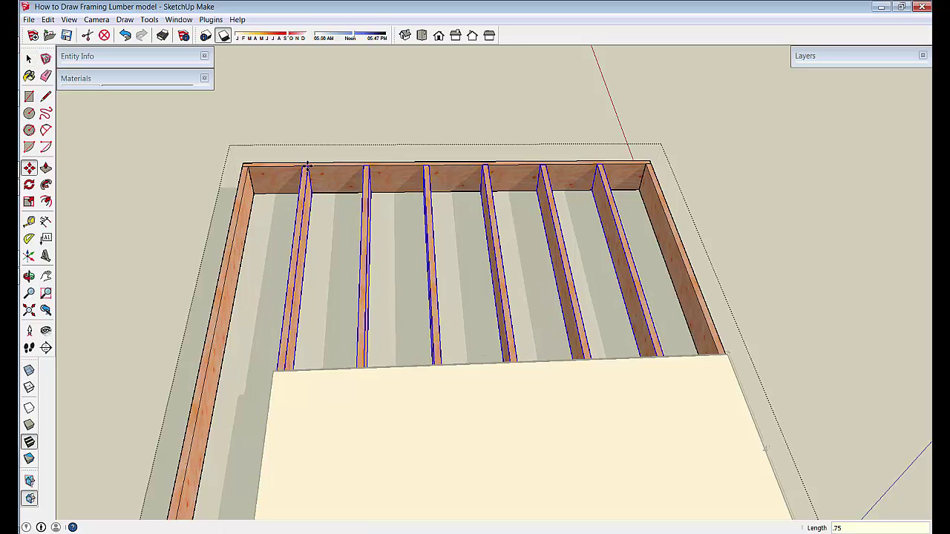
key(Return)
middle_drag(342, 365, 248, 263)
click(236, 124)
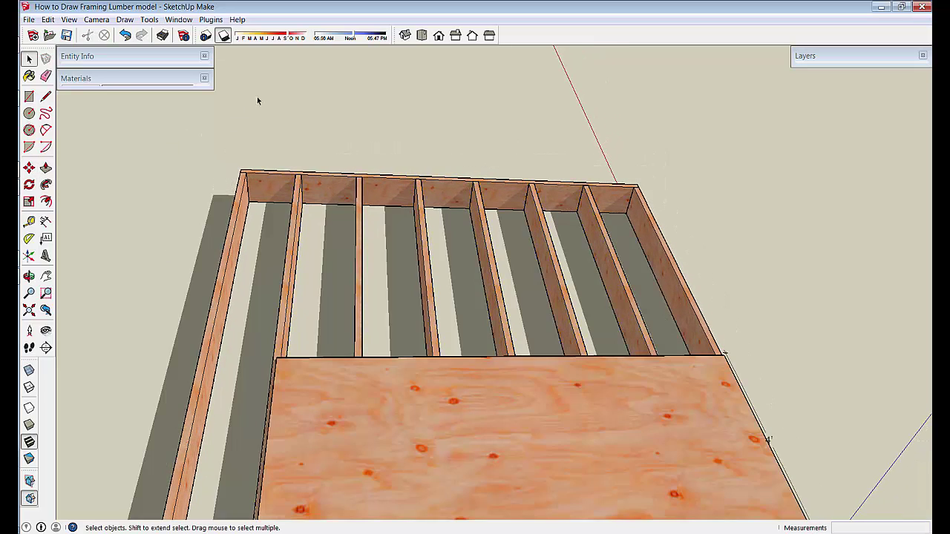
Turn off the shadows and delete the 4' dimension from inside the tongue-and-groove sheet group
click(225, 37)
middle_drag(326, 267, 296, 412)
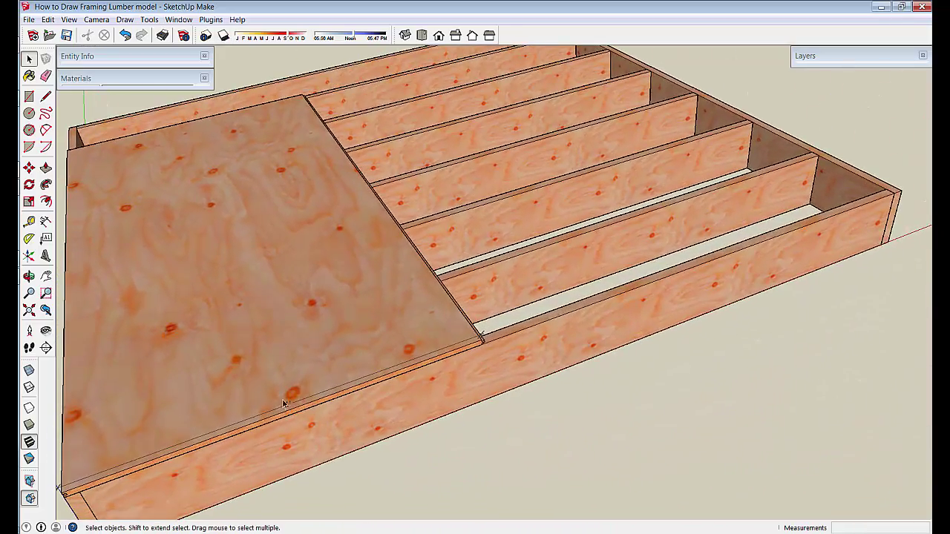
double_click(283, 400)
click(398, 447)
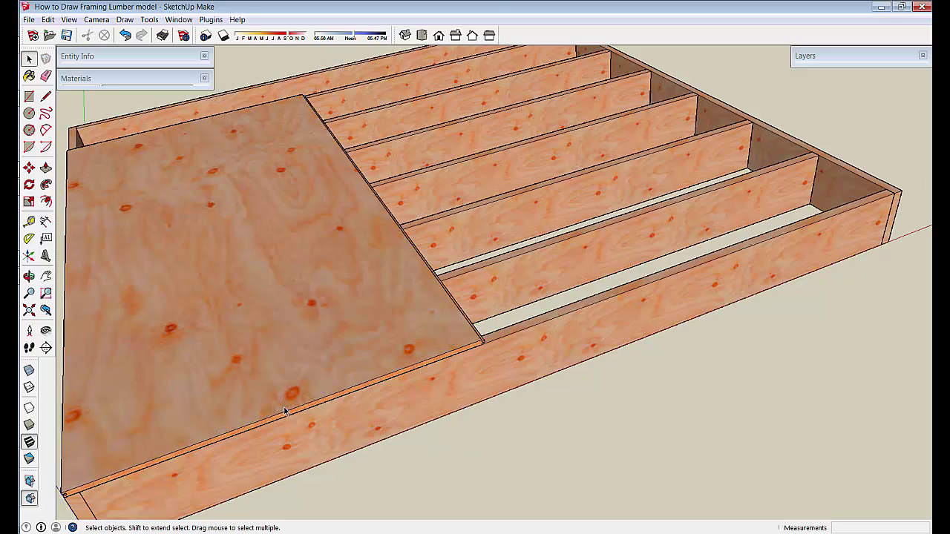
Copy the tongue-and-groove sheet about 4' 2 9/16" away, against the first sheet's long edge and staggered by one joist bay
middle_drag(284, 411, 394, 352)
click(383, 464)
middle_drag(383, 462, 631, 475)
key(ctrl)
click(627, 458)
scroll(518, 329, up, 5)
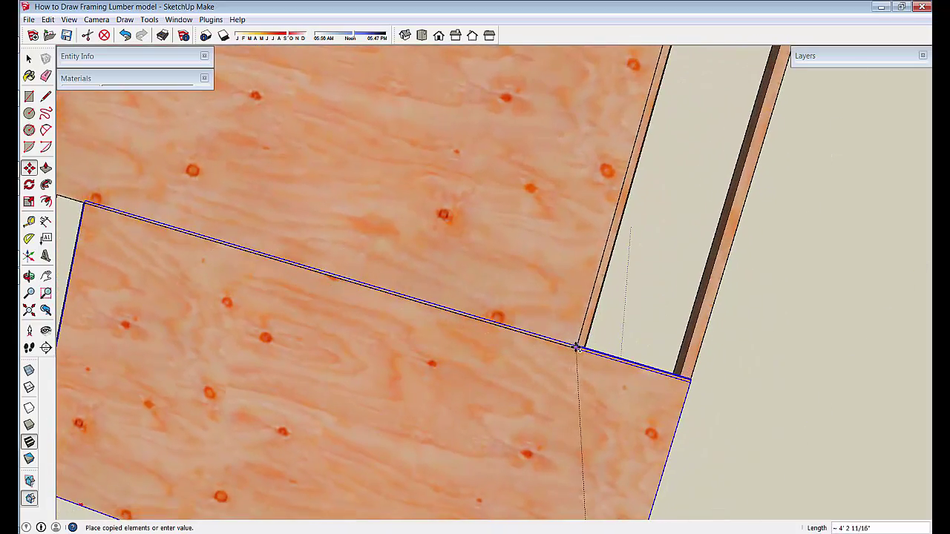
click(577, 347)
scroll(557, 371, down, 8)
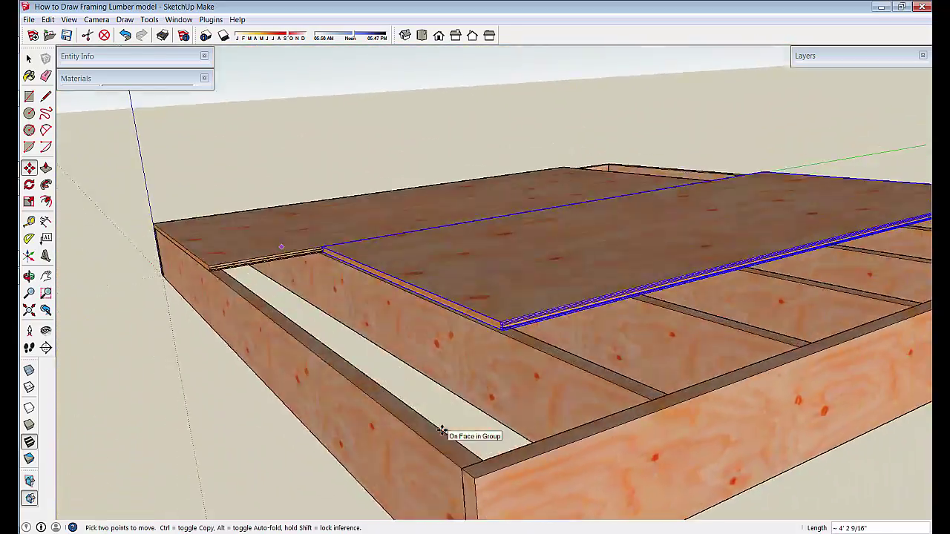
Nudge the copied sheet by about 1/2" and about 3/16" to fit it over the joist and against the first sheet
scroll(441, 431, up, 10)
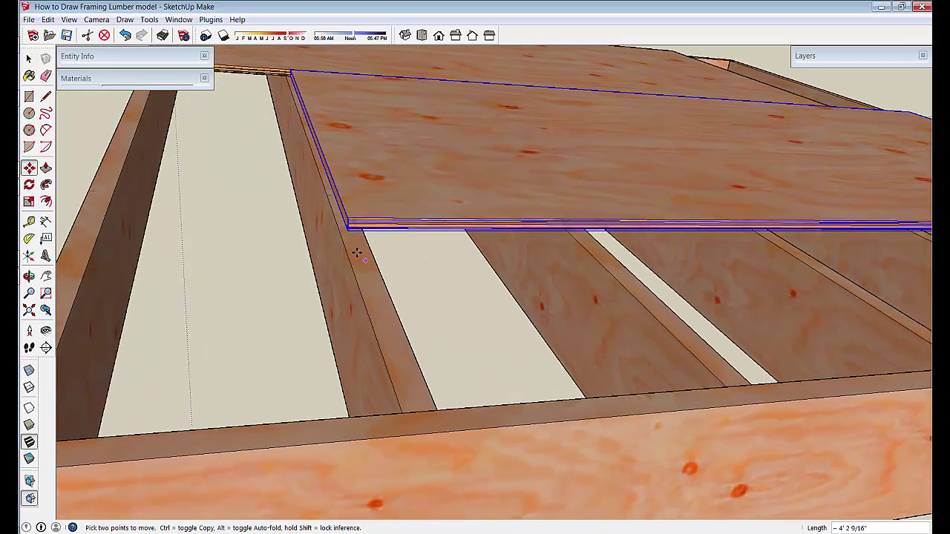
scroll(354, 249, up, 1)
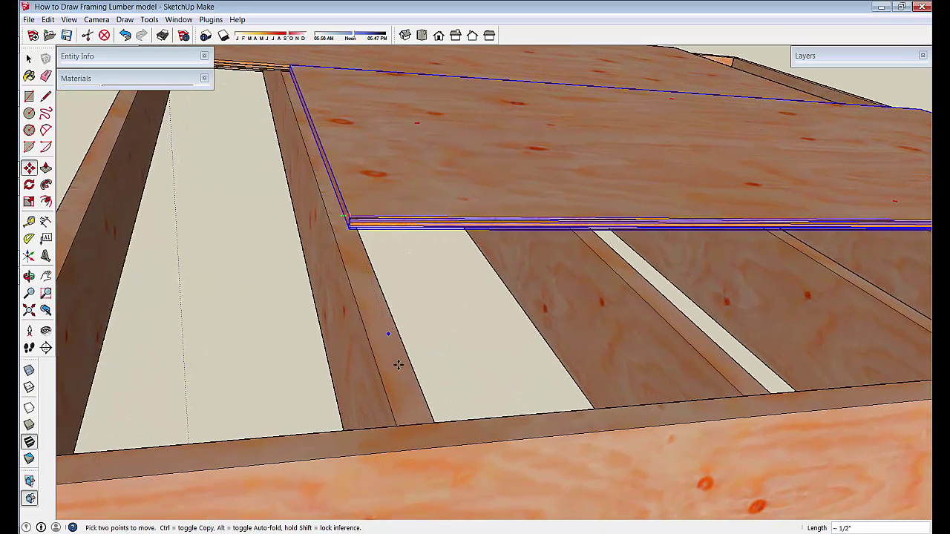
scroll(413, 418, down, 4)
middle_drag(413, 418, 416, 411)
scroll(226, 411, up, 3)
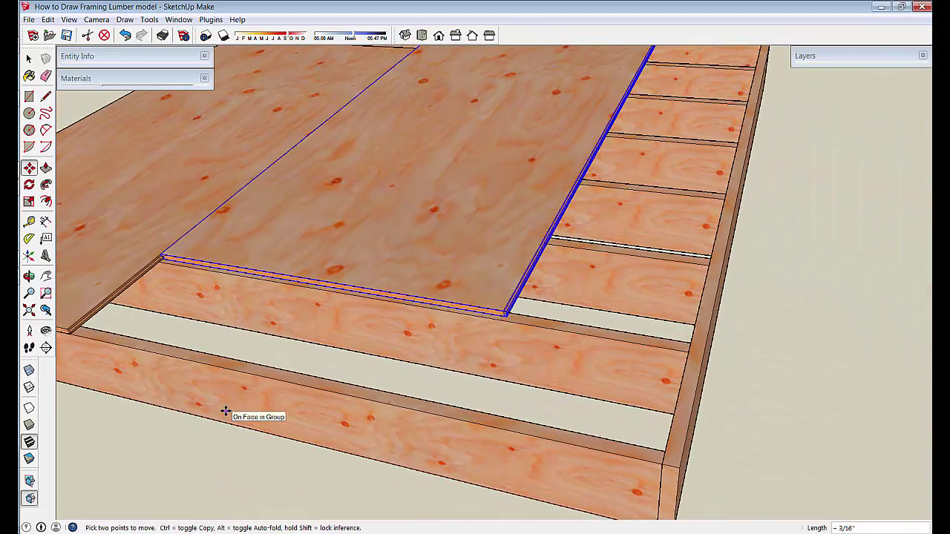
Copy the first tongue-and-groove sheet 96" across the floor to form the third row beyond the staggered sheet
scroll(223, 414, down, 3)
mouse_move(168, 405)
middle_down()
mouse_move(144, 333)
mouse_move(189, 290)
middle_up()
key(space)
click(189, 296)
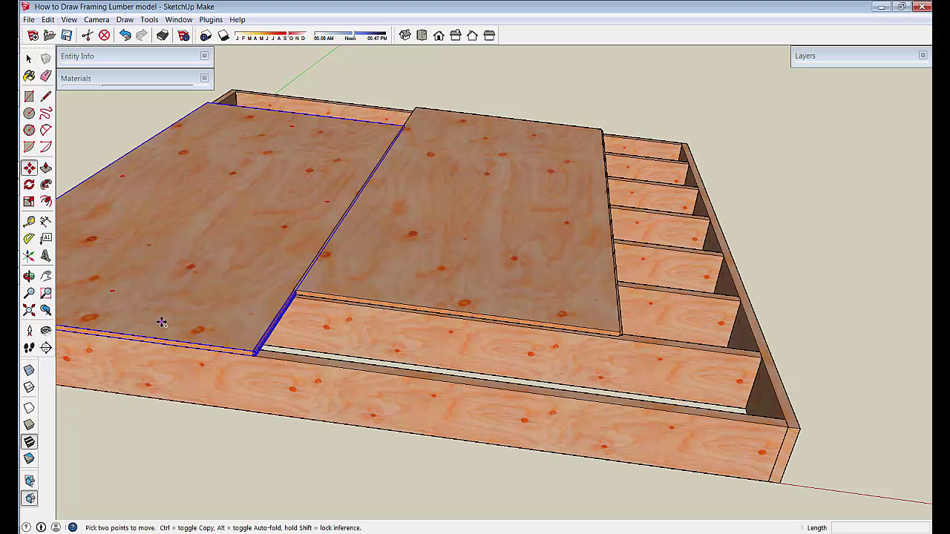
click(161, 322)
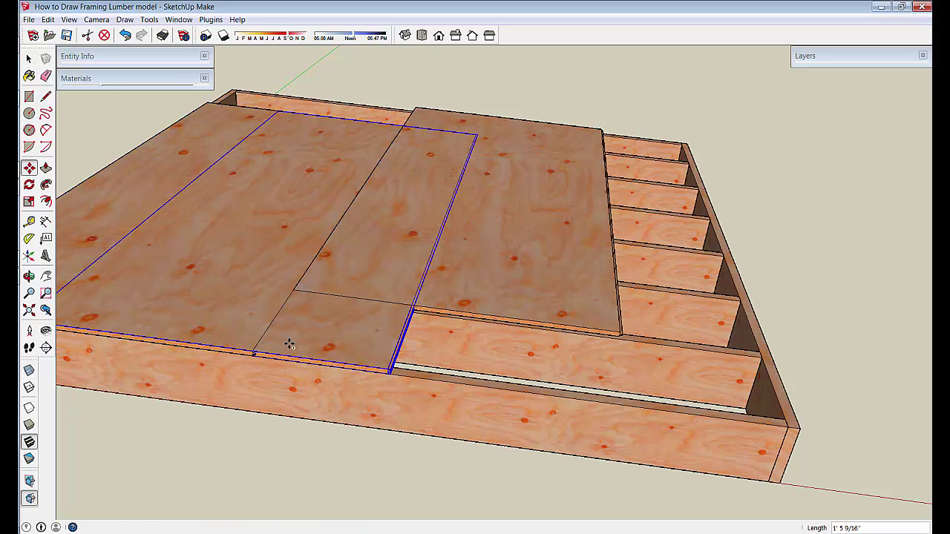
key(Return)
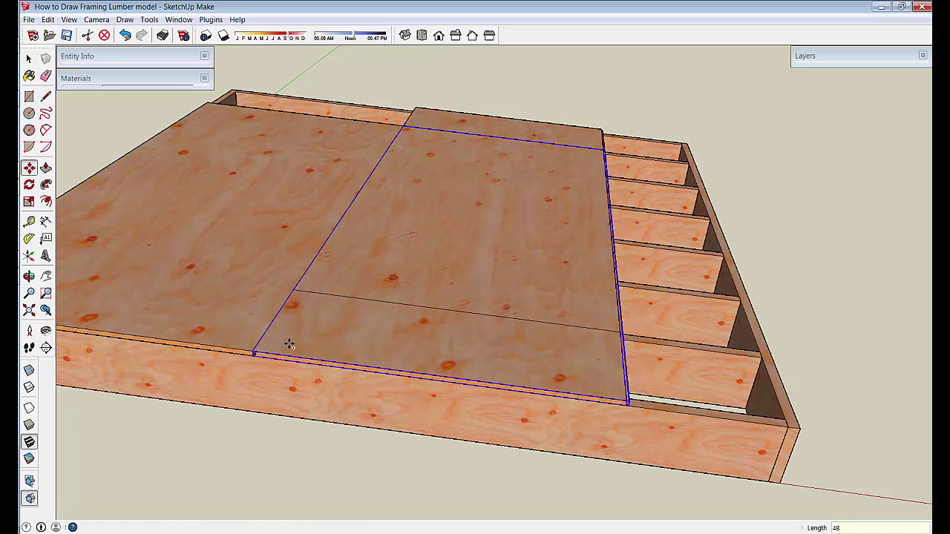
text(96)
key(Return)
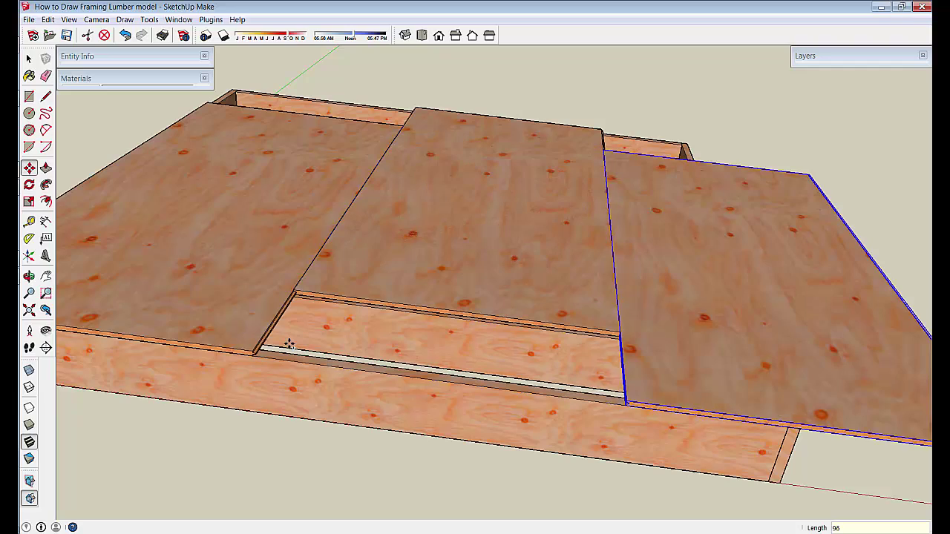
Copy the staggered middle-row sheet 96" lengthwise so the copy butts against its end
scroll(251, 355, up, 6)
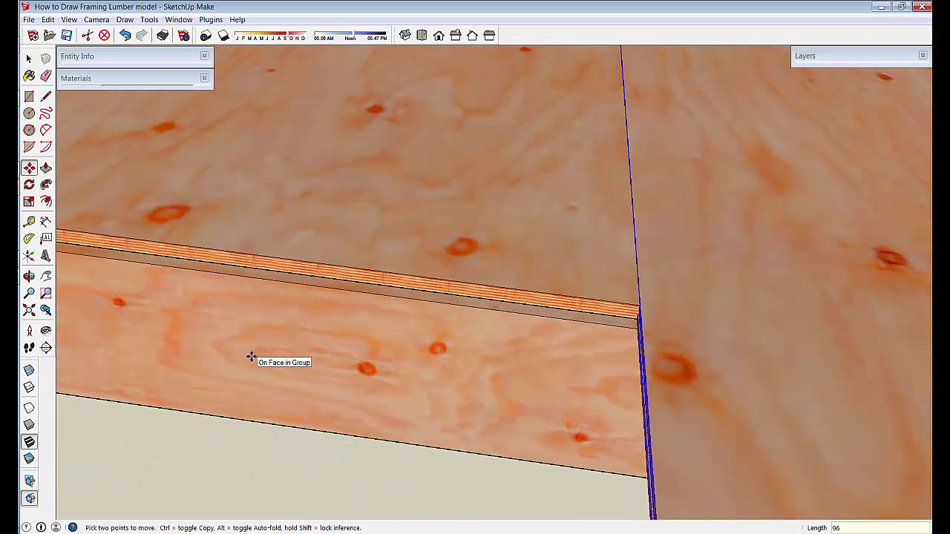
scroll(251, 357, down, 5)
middle_drag(251, 359, 522, 287)
scroll(527, 288, down, 4)
mouse_move(429, 299)
middle_down()
mouse_move(416, 327)
mouse_move(465, 322)
mouse_move(530, 288)
mouse_move(335, 215)
mouse_move(265, 225)
middle_up()
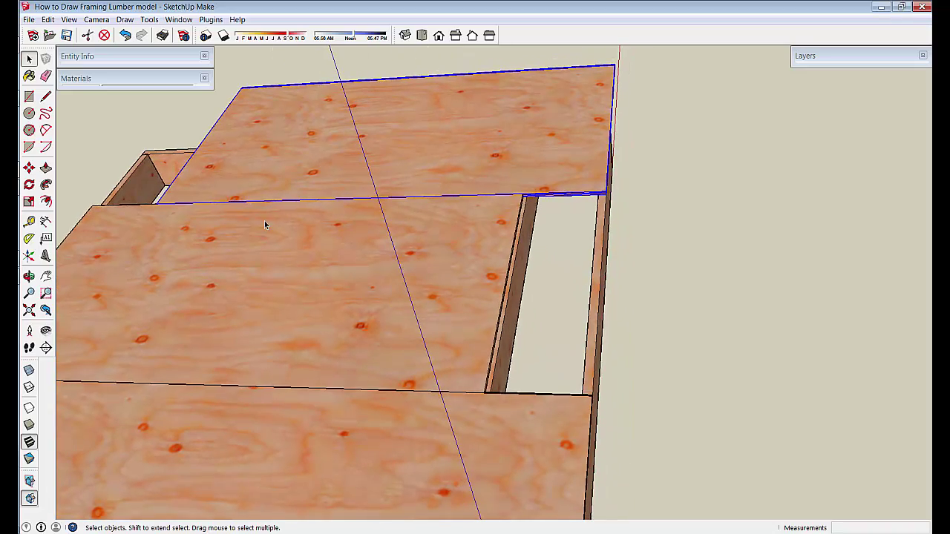
mouse_move(438, 342)
middle_down()
mouse_move(283, 349)
mouse_move(169, 368)
mouse_move(175, 355)
mouse_move(253, 310)
mouse_move(287, 208)
mouse_move(306, 313)
mouse_move(297, 244)
mouse_move(297, 318)
mouse_move(80, 291)
middle_up()
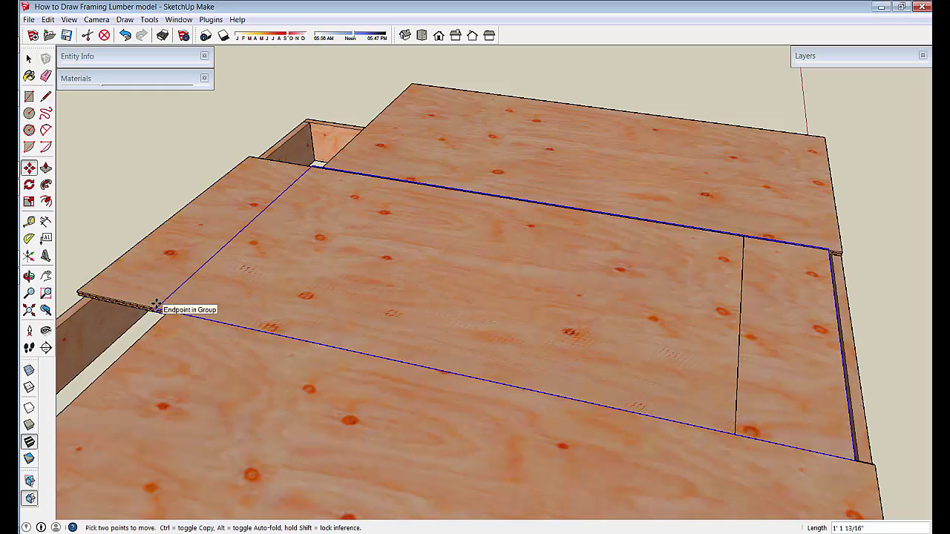
key(Return)
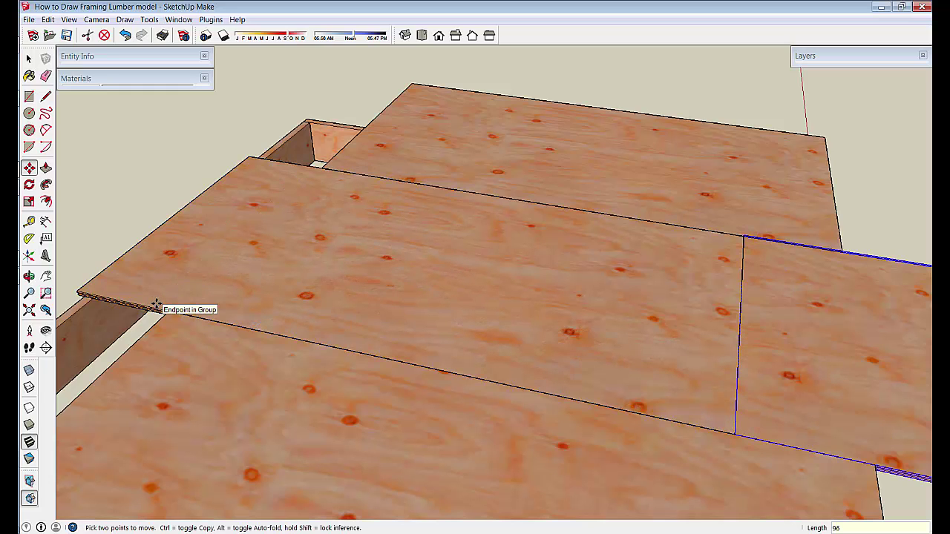
Select the sheets of both outer rows and copy them lengthwise, end to end with the originals, toward the uncovered end of the frame
middle_drag(268, 416, 465, 152)
click(567, 386)
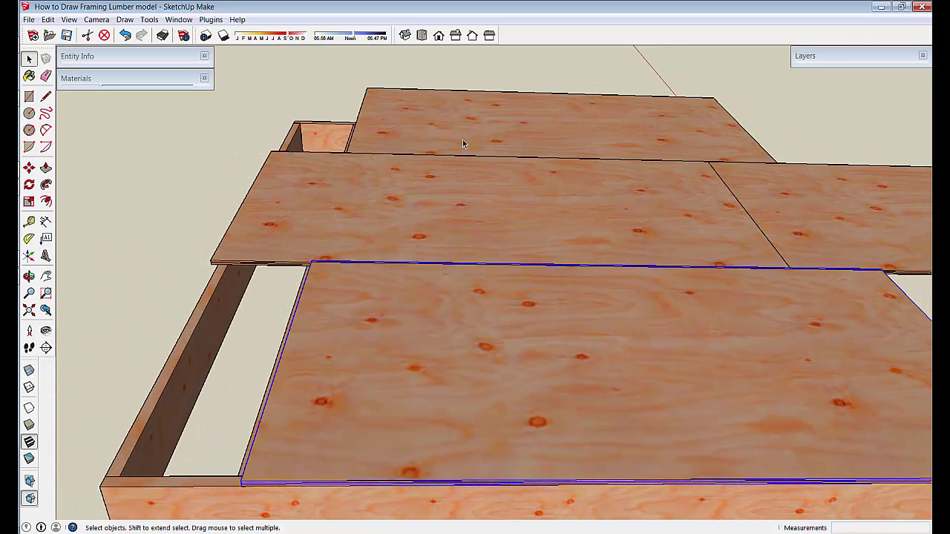
shift+click(456, 124)
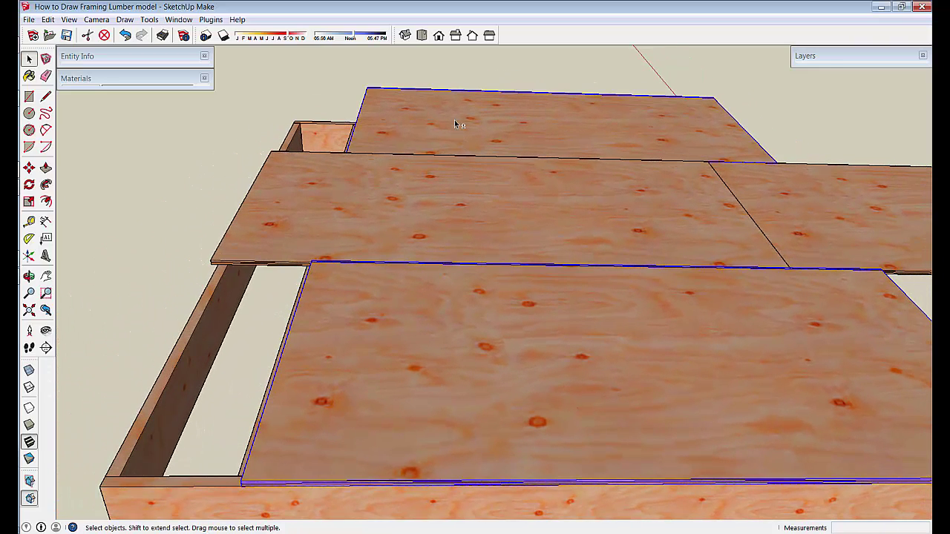
click(581, 323)
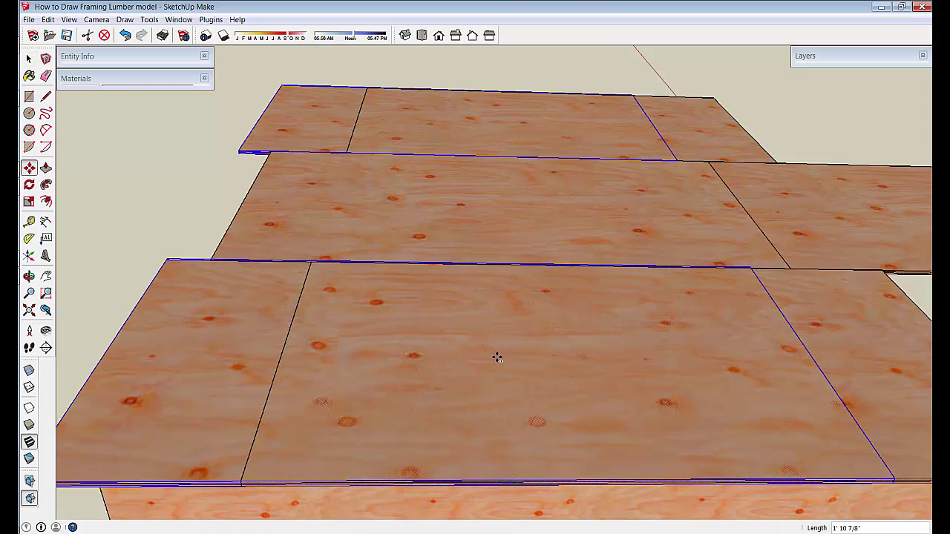
key(Return)
key(space)
Open the overhanging middle-row sheet and push its end back flush with the edge of the floor frame
middle_drag(495, 352, 548, 368)
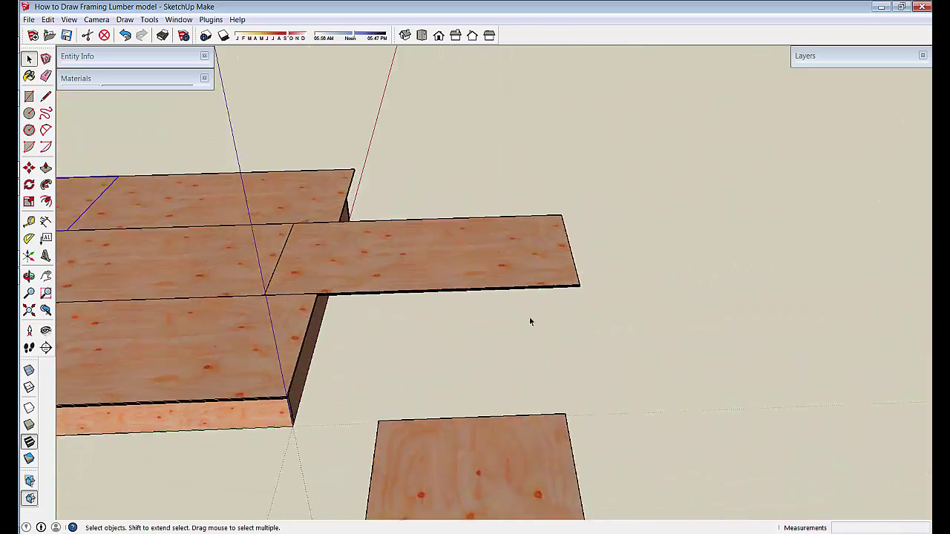
double_click(532, 259)
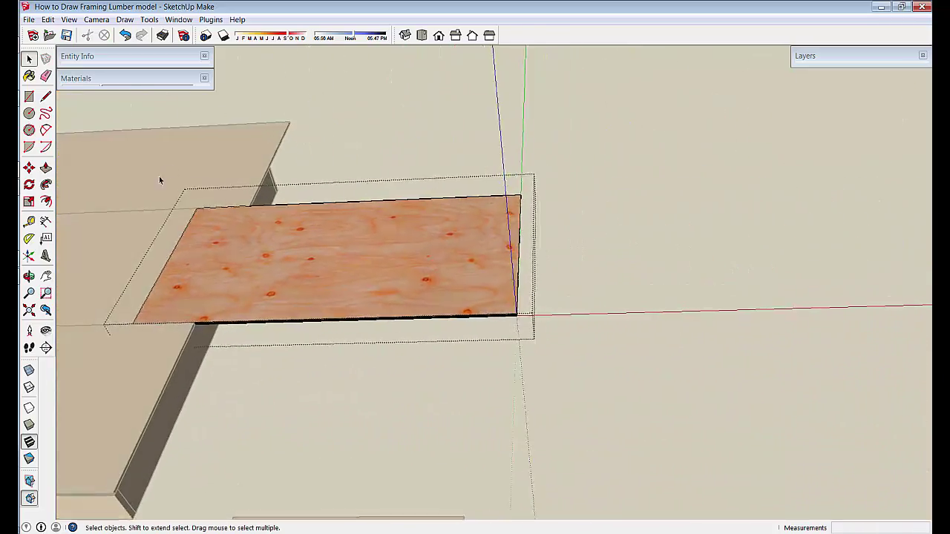
click(46, 168)
middle_drag(69, 190, 411, 366)
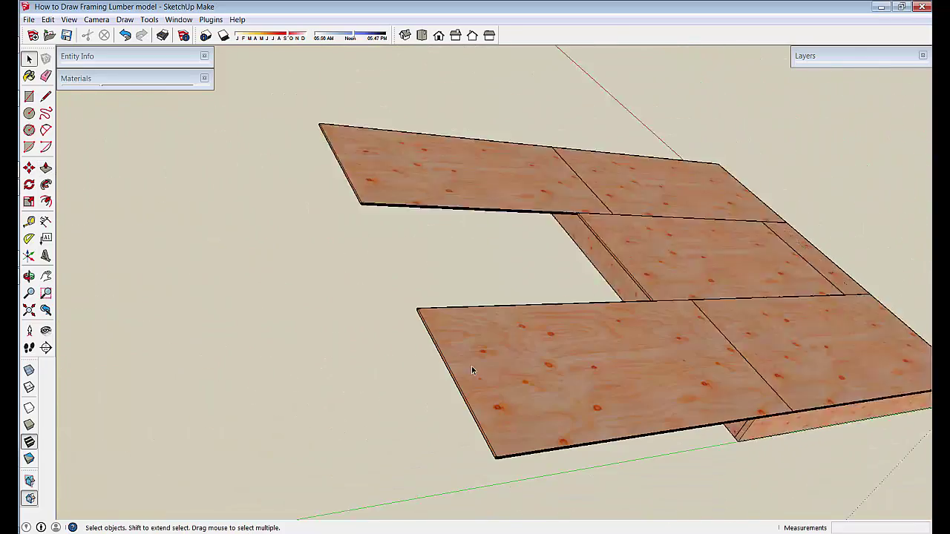
Open the overhanging sheet in one outer row and push its end back about 6' 9 1/8" to the frame's edge
double_click(472, 366)
scroll(379, 396, up, 5)
middle_drag(300, 336, 315, 337)
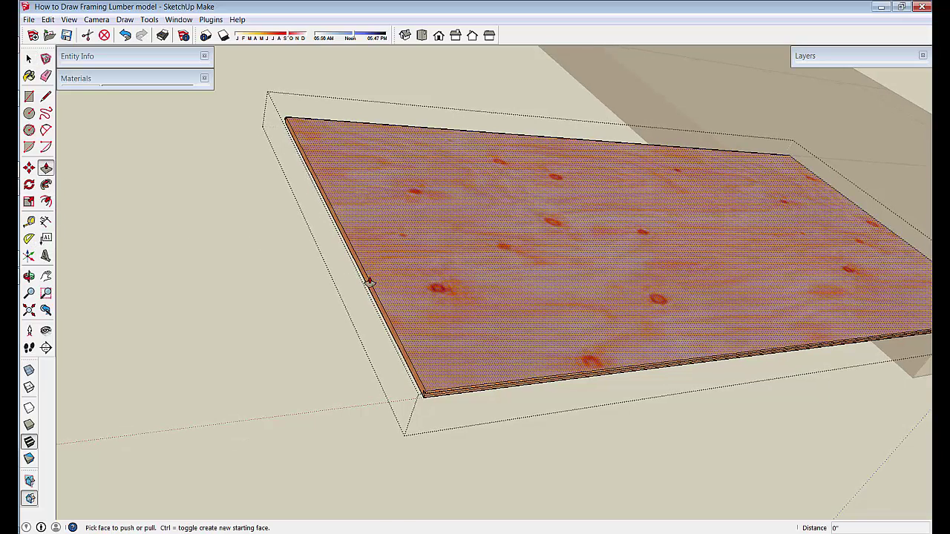
drag(365, 291, 636, 312)
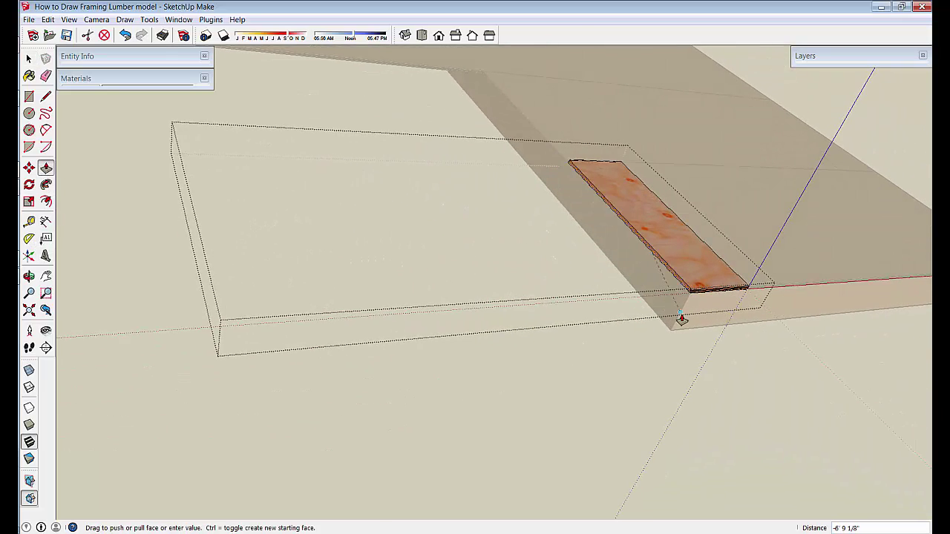
click(682, 318)
key(space)
Open the overhanging sheet in the other outer row and push its end back to the frame's edge
middle_drag(401, 231, 213, 184)
double_click(401, 213)
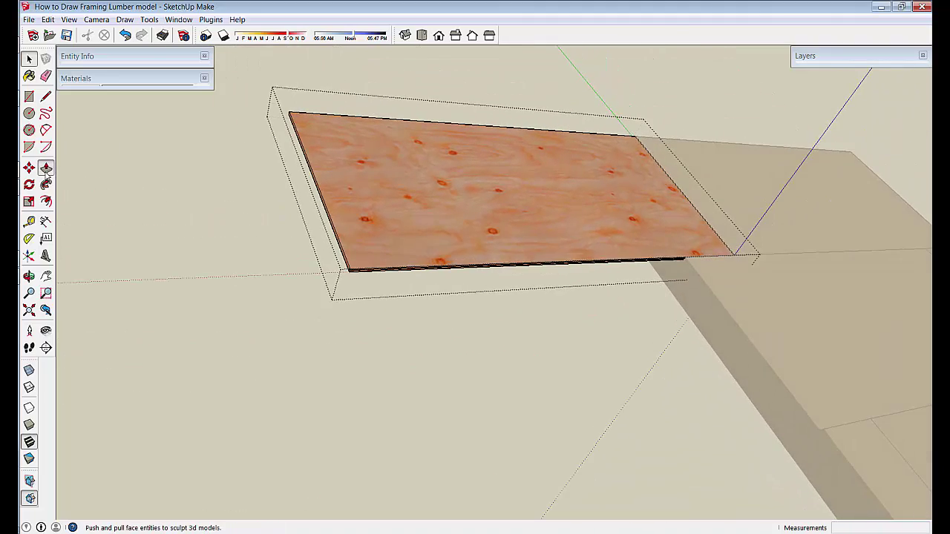
click(46, 168)
drag(321, 256, 691, 354)
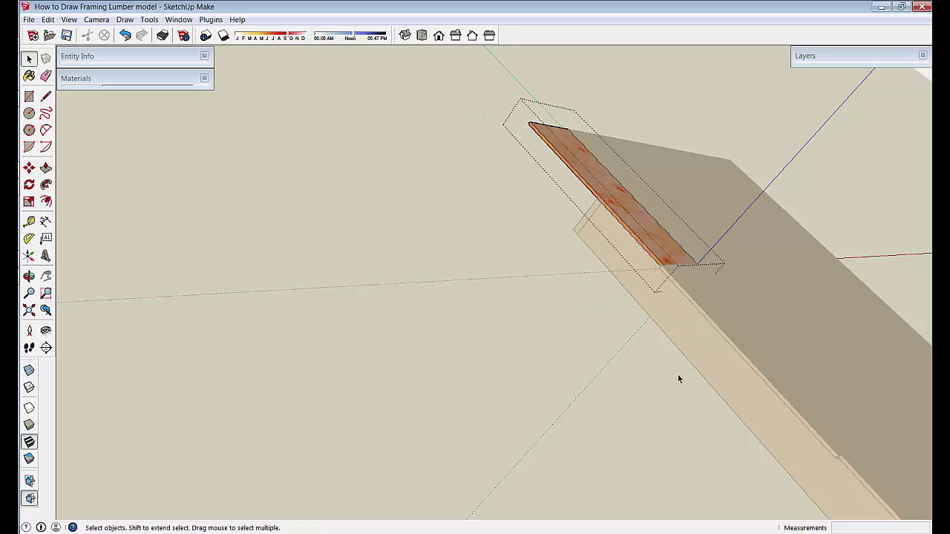
Draw a line across the trimmed sheet's side edge at the frame corner and push away the overhanging strip beside it
middle_drag(429, 245, 310, 465)
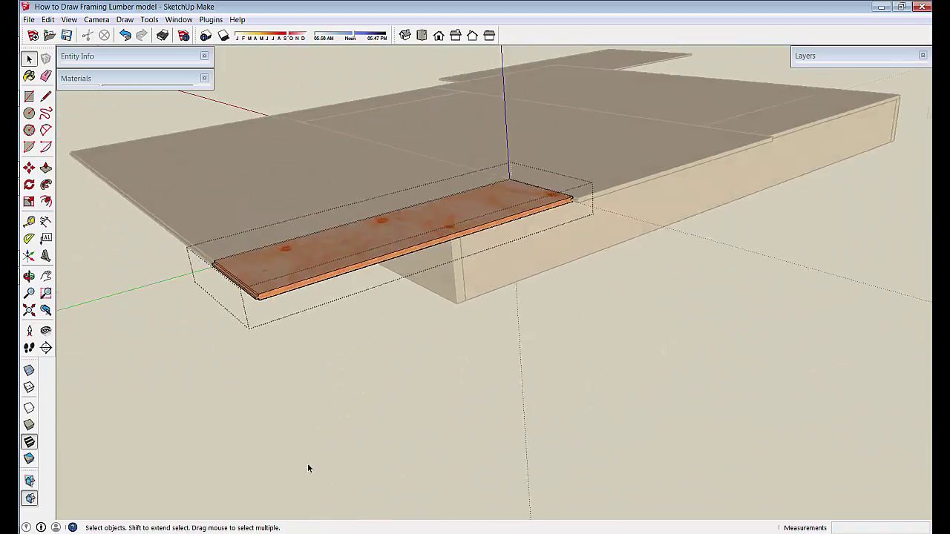
click(46, 96)
scroll(150, 195, up, 6)
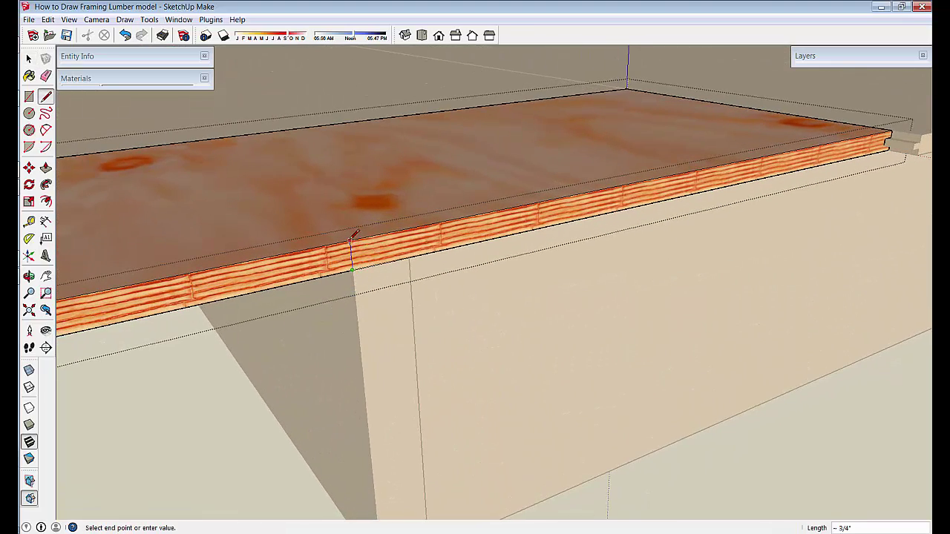
key(a)
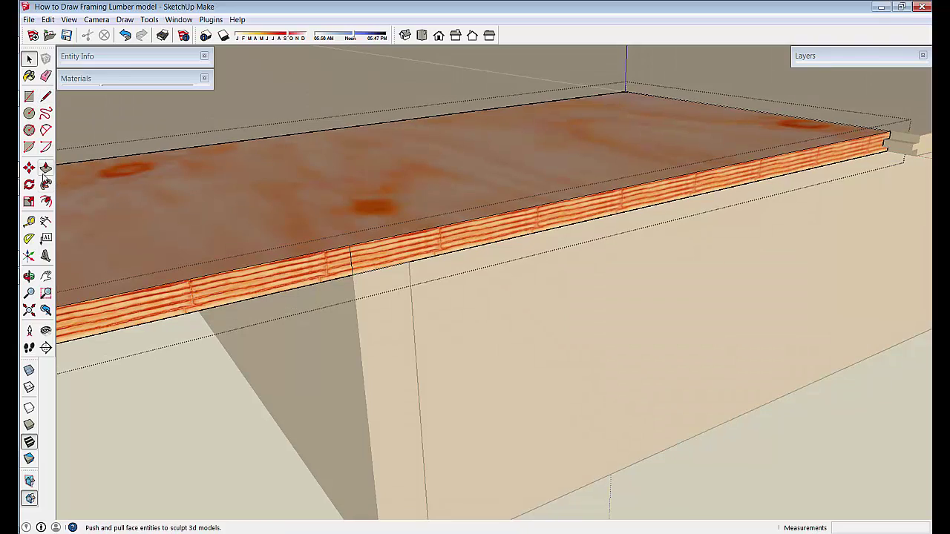
click(44, 171)
click(396, 315)
click(211, 243)
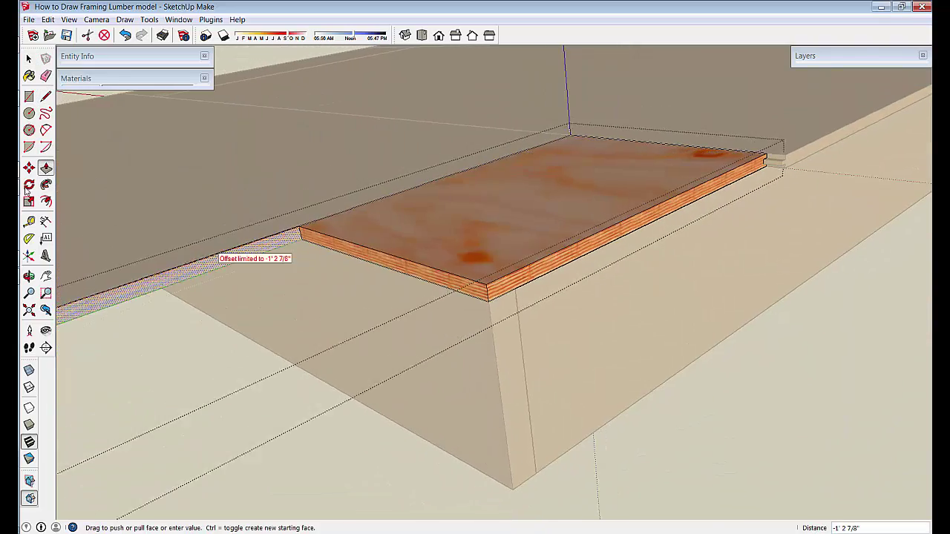
Open the adjoining full-length outer sheet, draw a line on its side edge at the trimmed piece's corner, and push the overhang off
scroll(127, 346, down, 3)
scroll(154, 358, up, 2)
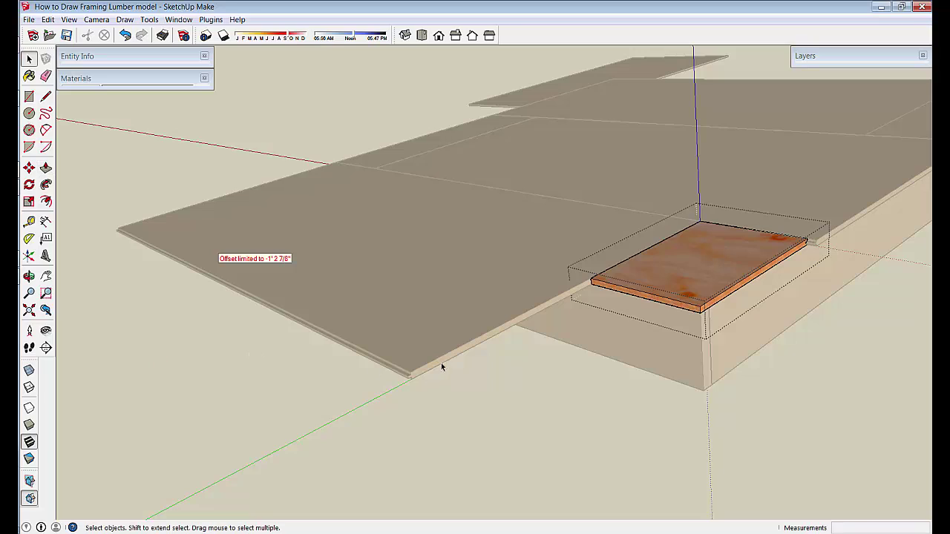
scroll(442, 362, up, 5)
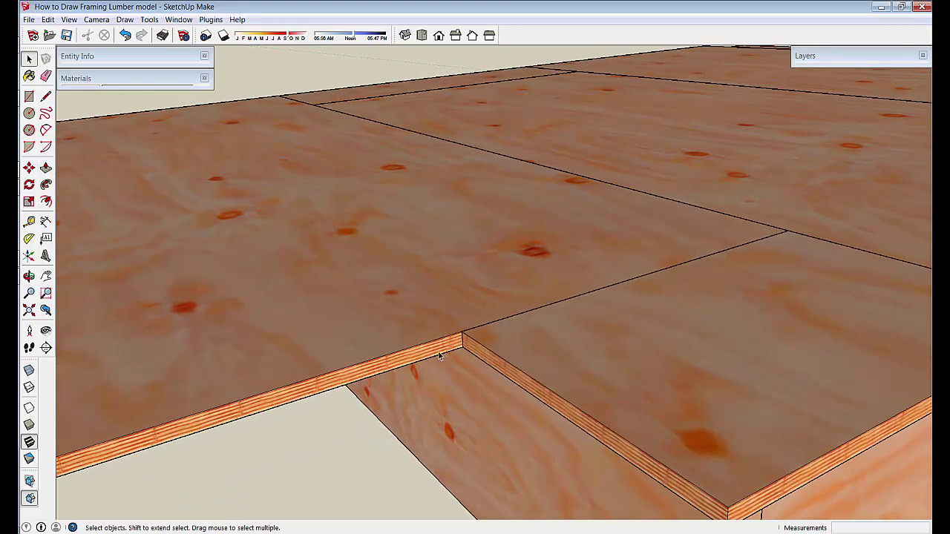
double_click(433, 352)
click(46, 98)
scroll(417, 351, up, 3)
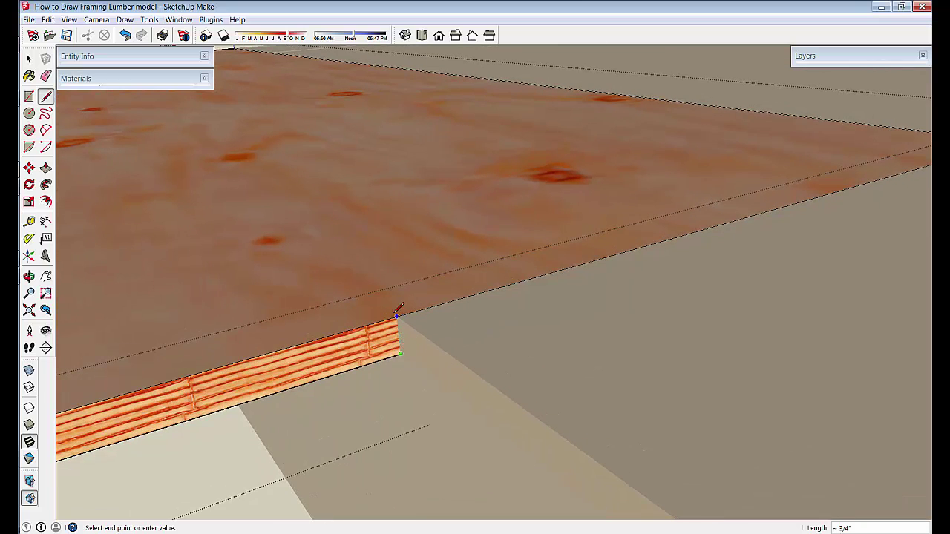
click(49, 172)
scroll(398, 452, down, 3)
click(382, 422)
middle_drag(381, 422, 261, 404)
click(378, 271)
Open the full-length middle-row sheet and adjust its end face flush with the neighbouring sheets at the frame's edge
scroll(349, 346, down, 4)
middle_drag(348, 346, 551, 432)
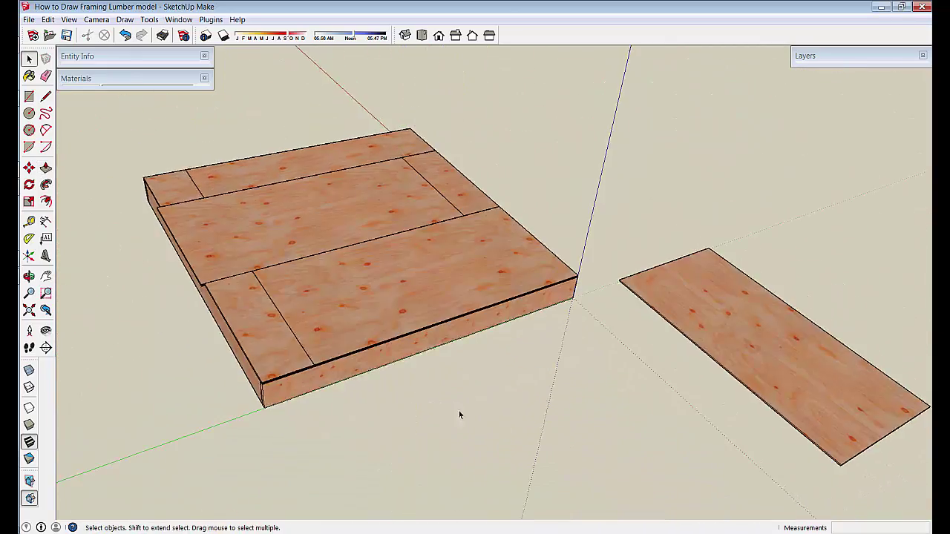
middle_drag(451, 408, 314, 355)
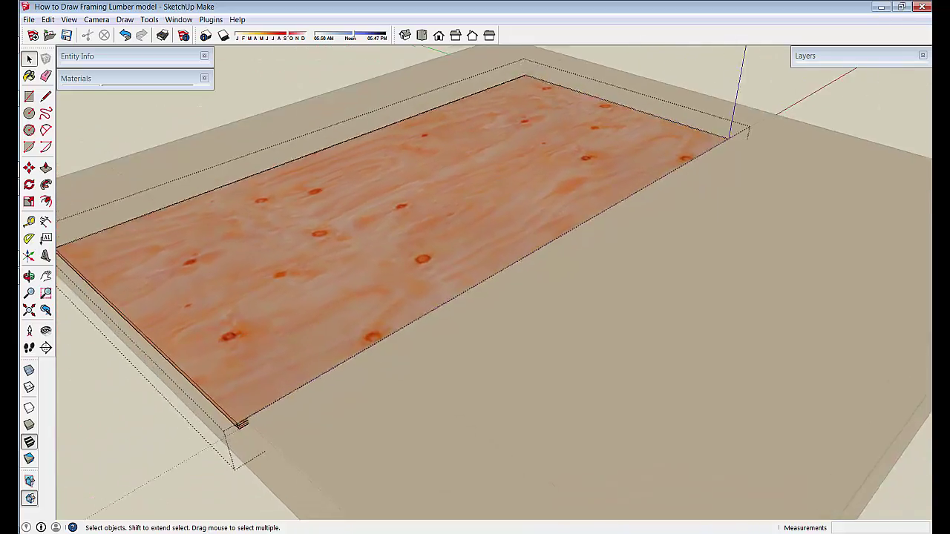
scroll(109, 218, up, 5)
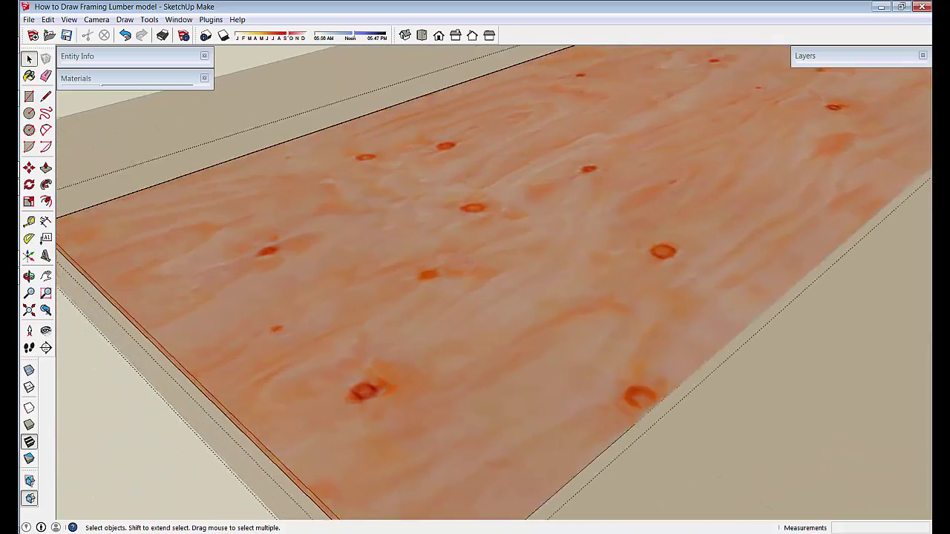
key(p)
drag(424, 378, 381, 494)
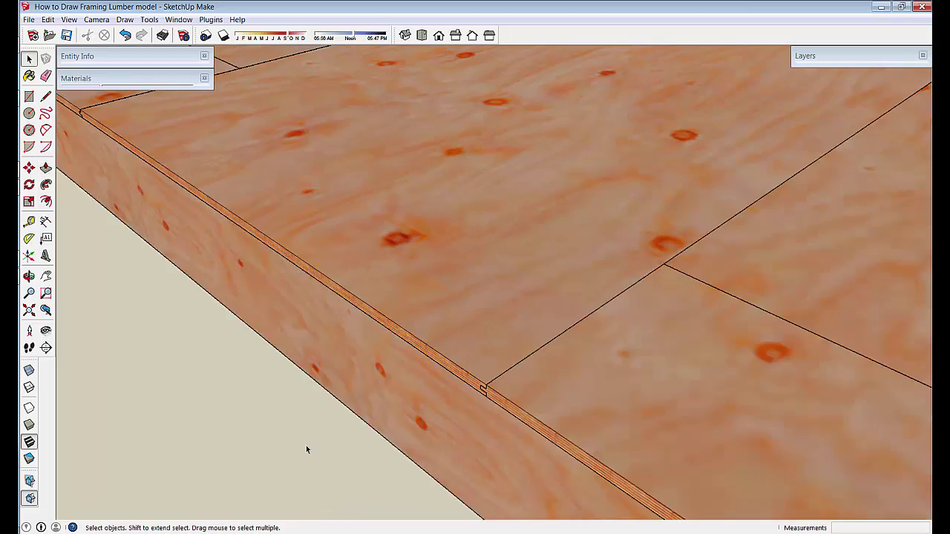
Show the Walls layer to view the wall framing on the subfloor, and hide the layer again
scroll(301, 441, down, 6)
middle_drag(298, 438, 465, 436)
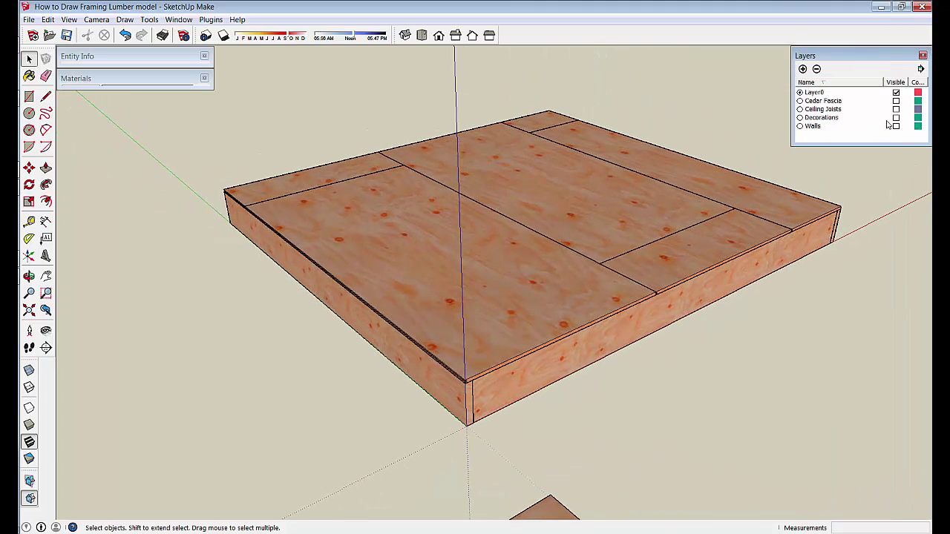
click(896, 126)
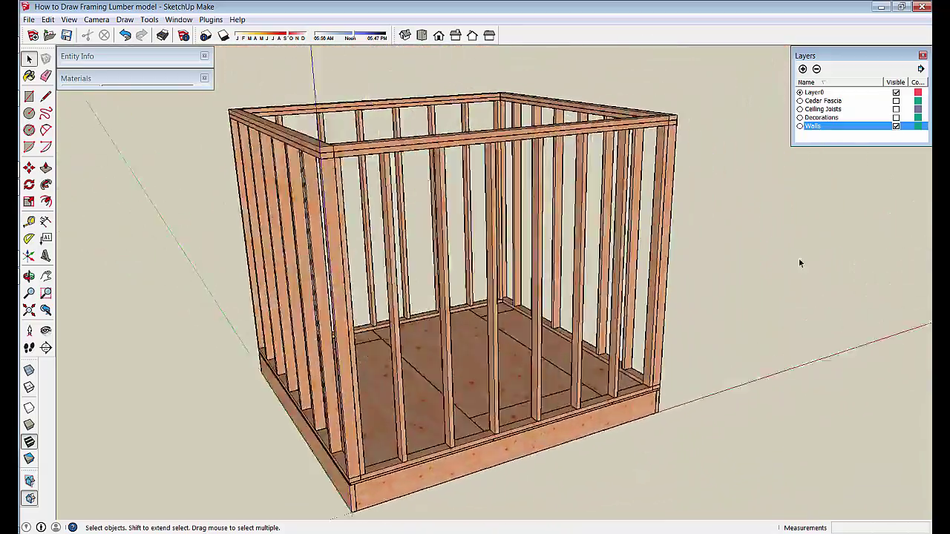
mouse_move(800, 263)
middle_down()
mouse_move(851, 162)
mouse_move(683, 319)
mouse_move(573, 363)
mouse_move(617, 358)
middle_up()
click(896, 127)
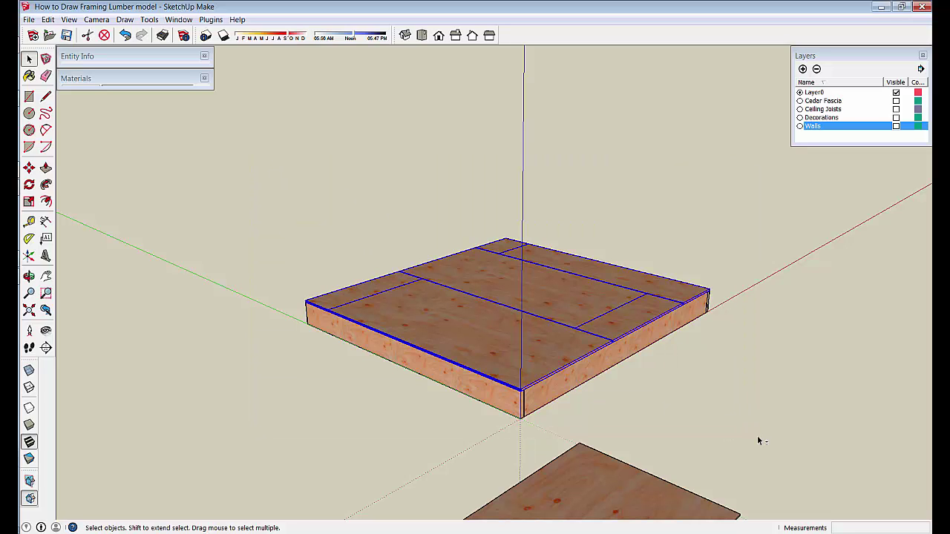
click(697, 394)
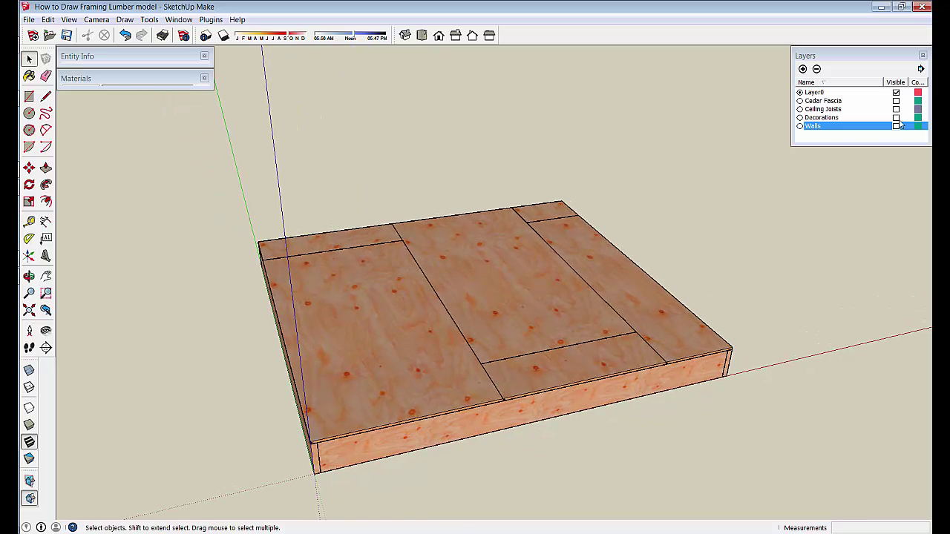
Show the Walls and Ceiling Joists layers and copy the subfloor plywood sheets straight up onto the top of the ceiling joist framing
click(897, 126)
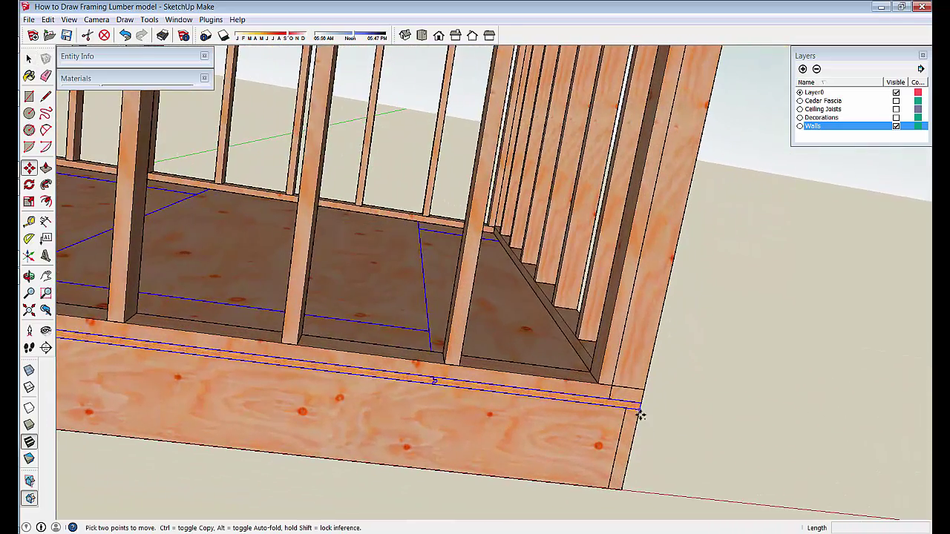
key(ctrl)
click(639, 412)
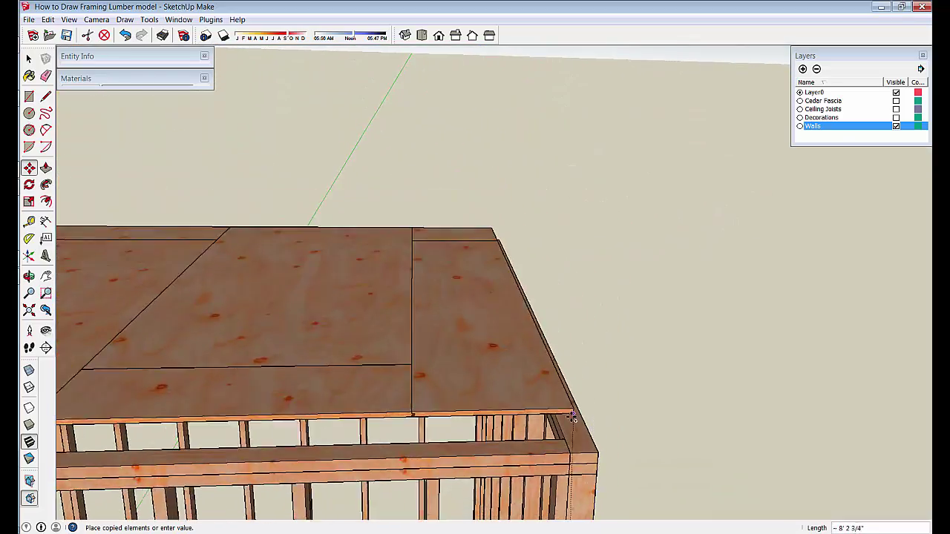
middle_drag(573, 420, 585, 303)
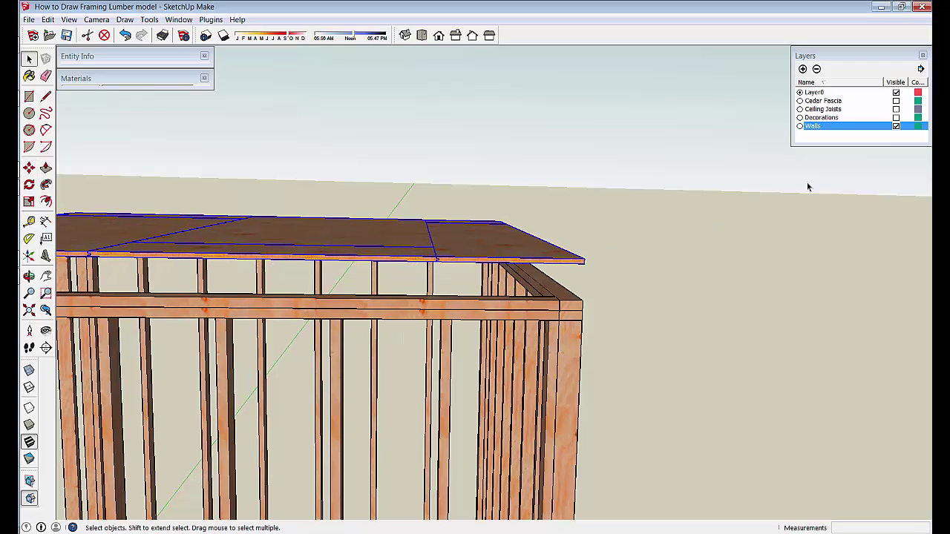
click(896, 110)
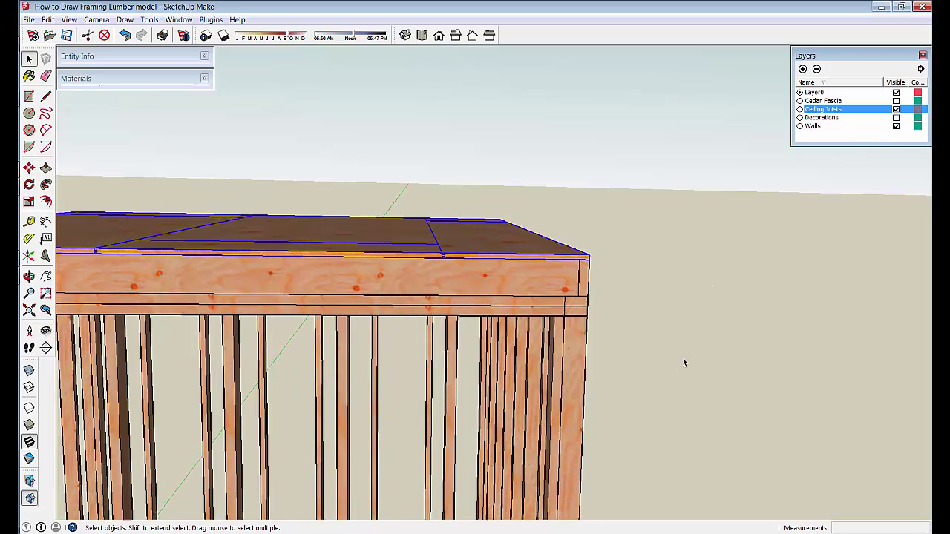
Examine the roof sheathing's corner on the ceiling joists and the framed structure from several sides
middle_drag(686, 354, 565, 472)
scroll(479, 440, up, 10)
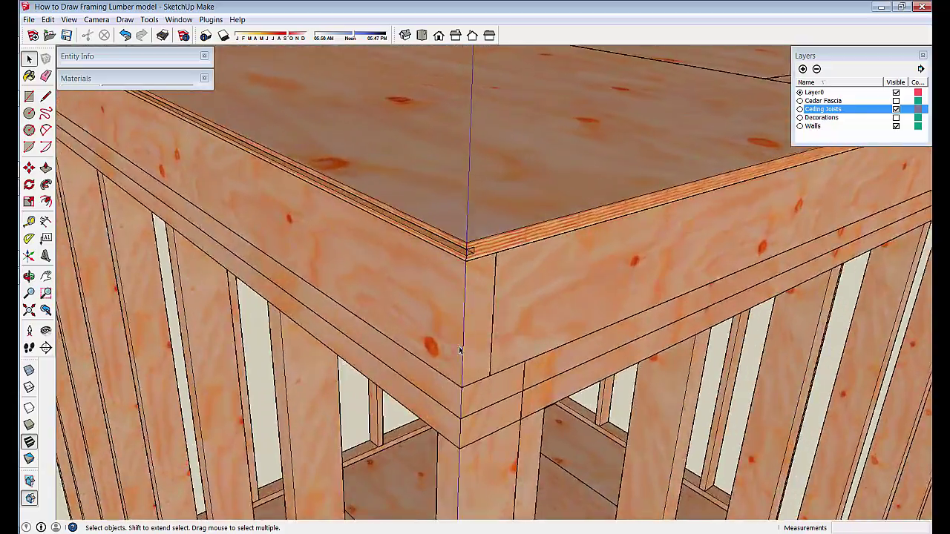
middle_drag(459, 350, 448, 266)
scroll(494, 325, down, 6)
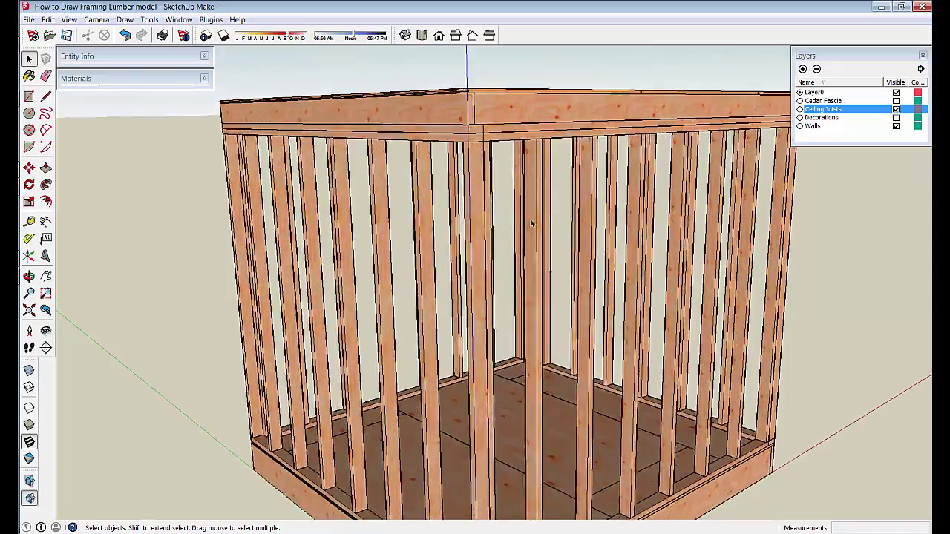
middle_drag(528, 207, 508, 280)
middle_drag(499, 141, 801, 297)
scroll(817, 297, down, 6)
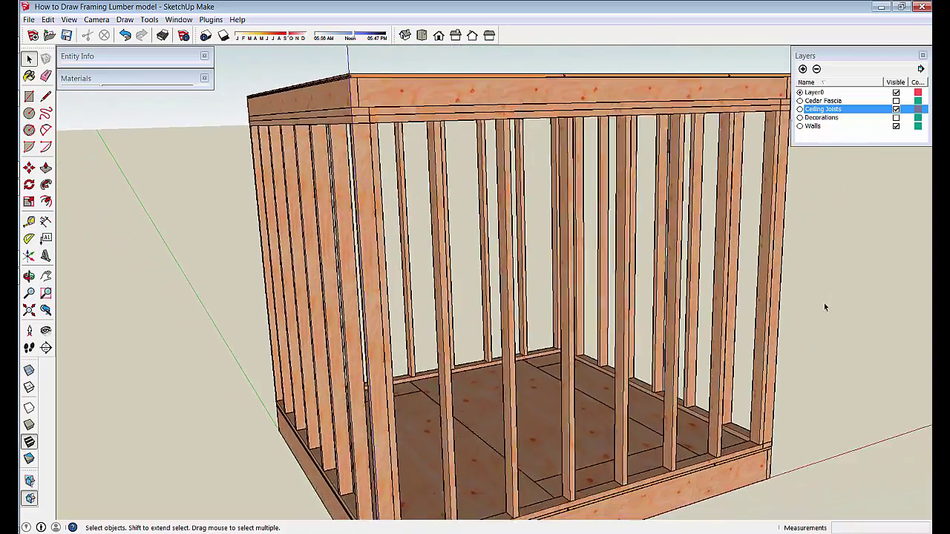
scroll(826, 298, down, 5)
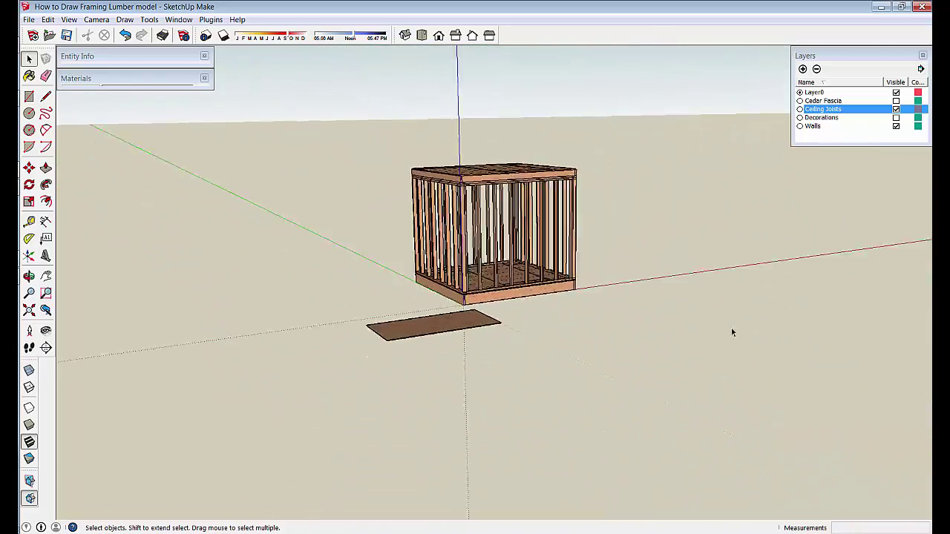
Move the loose plywood sheet by its near bottom corner to the bottom corner of the floor frame
scroll(726, 327, up, 5)
scroll(457, 406, up, 1)
click(456, 405)
scroll(456, 401, up, 2)
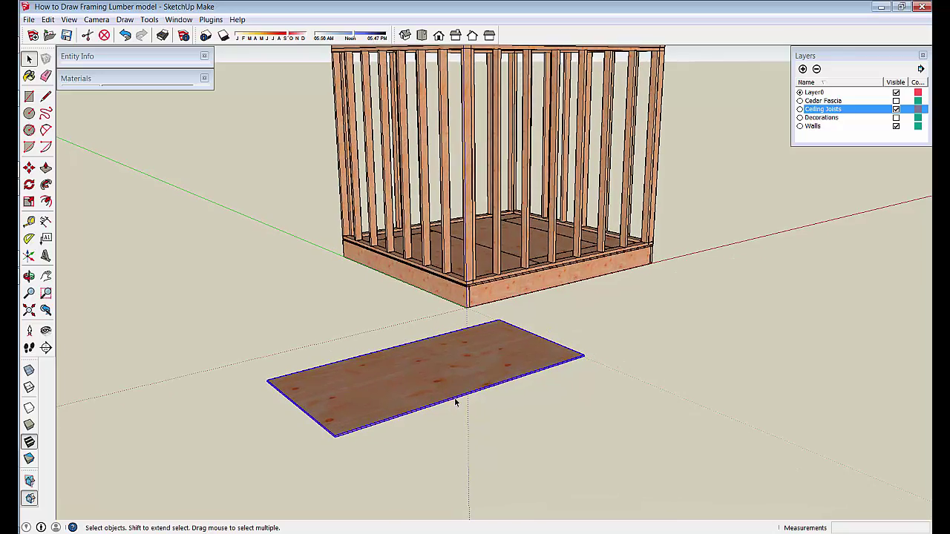
scroll(401, 446, up, 3)
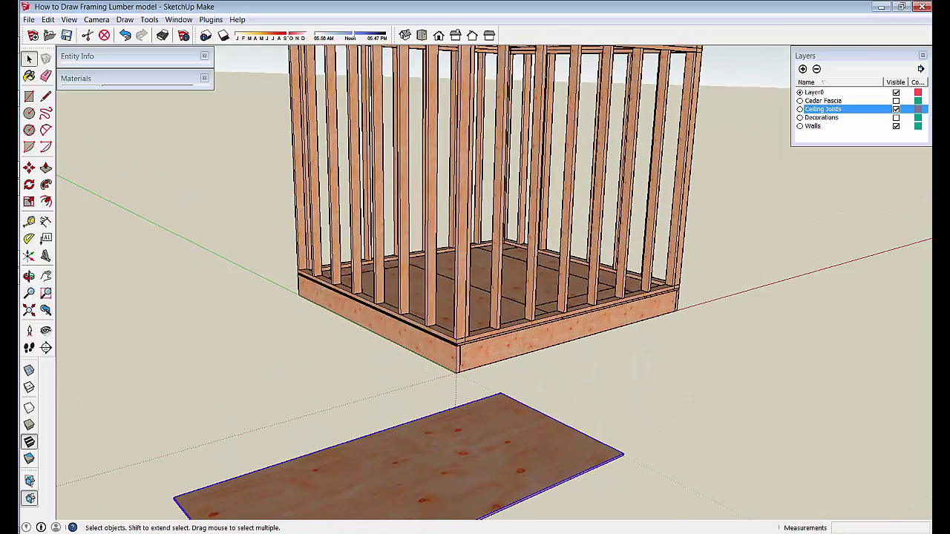
key(m)
scroll(341, 490, up, 4)
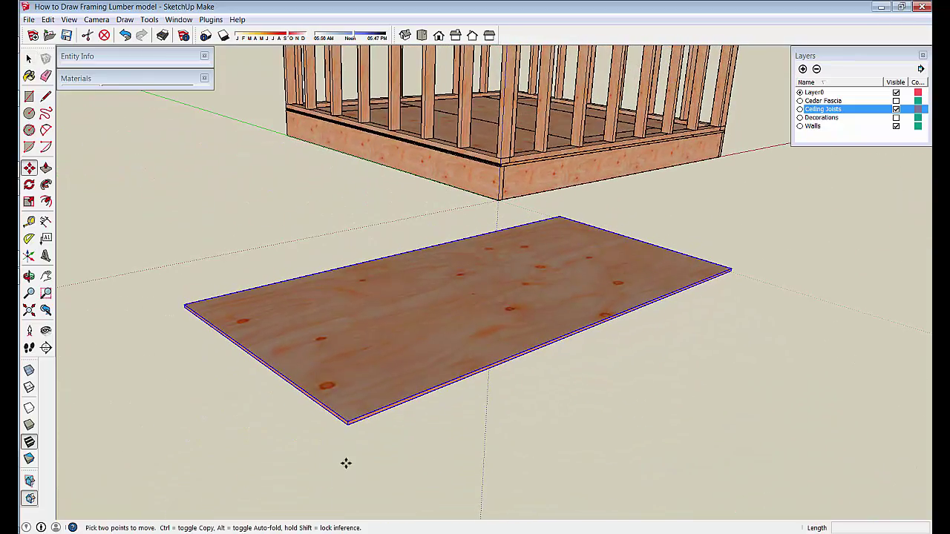
click(348, 427)
scroll(492, 206, up, 6)
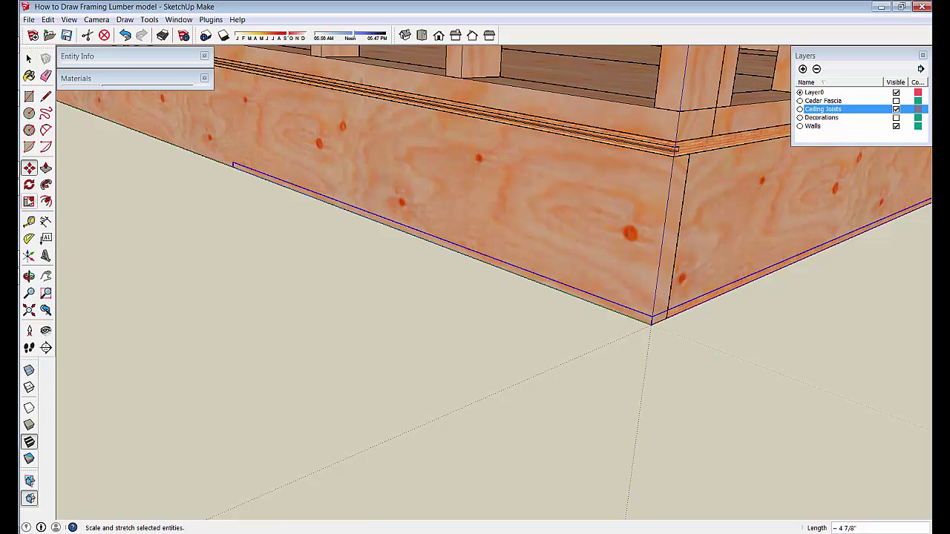
Rotate the plywood sheet 90 degrees about the frame's bottom corner so it stands upright along the wall
click(30, 186)
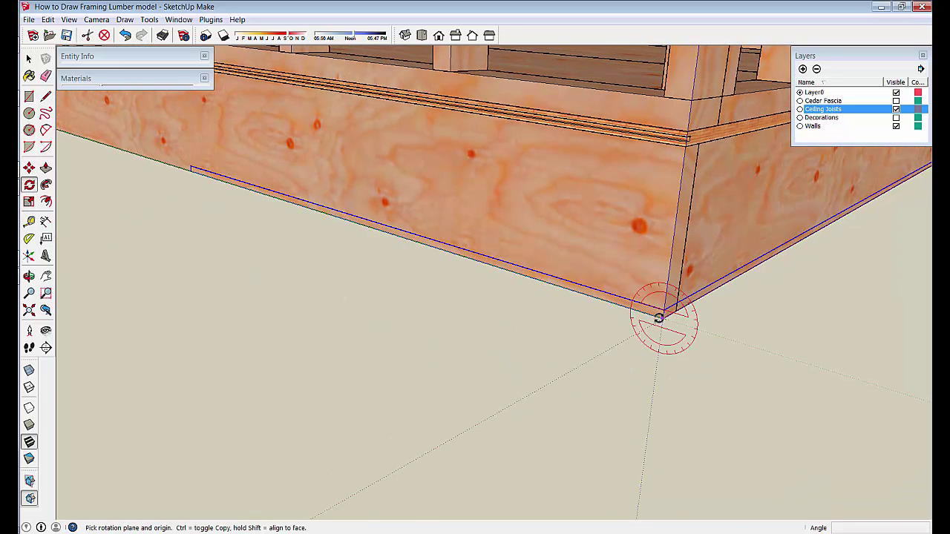
click(629, 307)
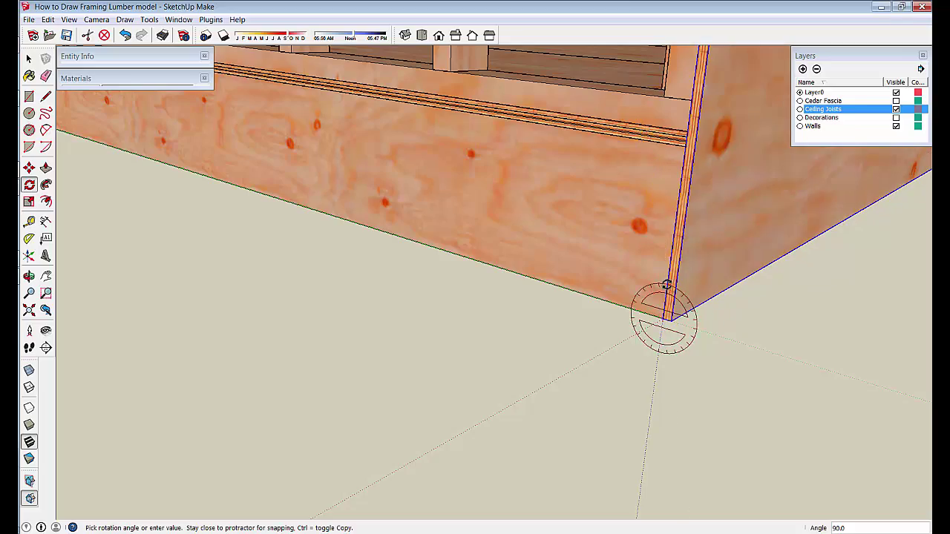
click(666, 284)
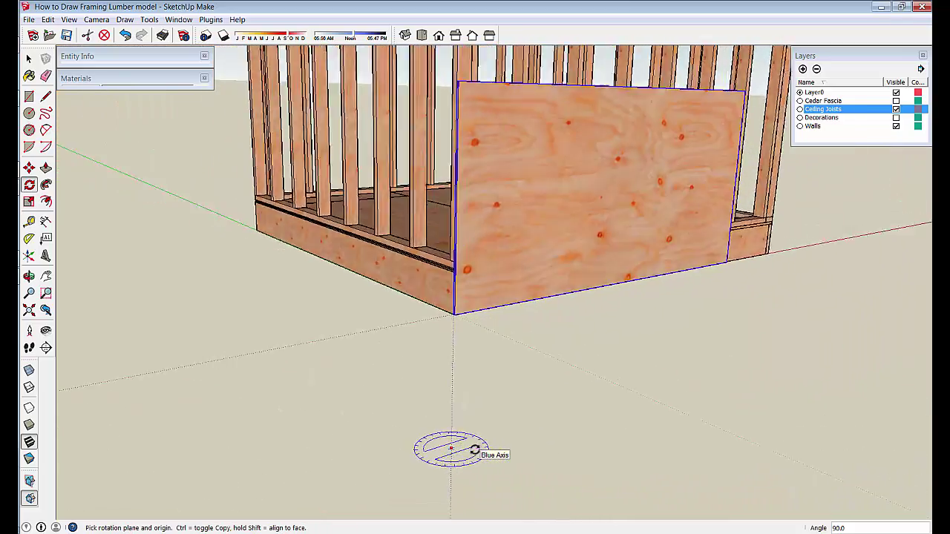
scroll(475, 450, up, 2)
middle_drag(475, 450, 369, 431)
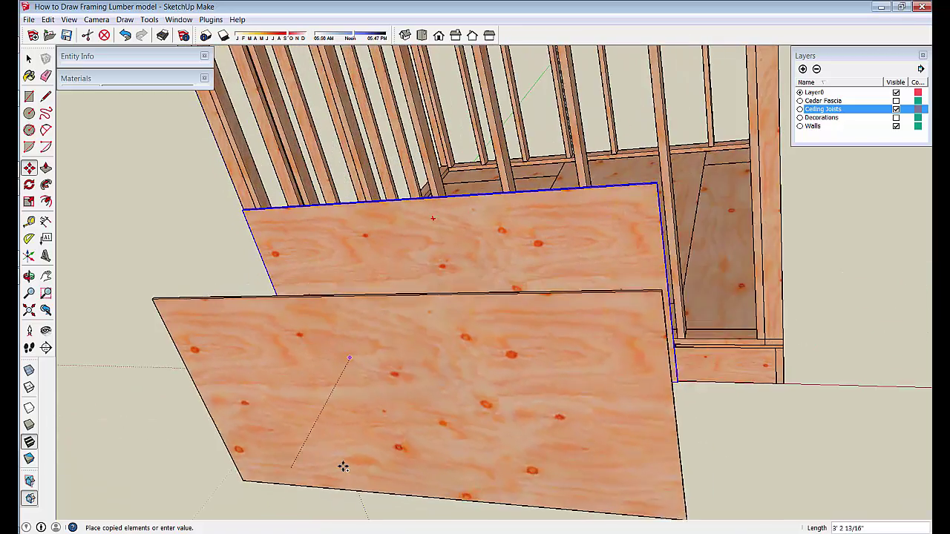
Try to copy the upright sheet away from the wall and reposition it along the floor frame
click(343, 466)
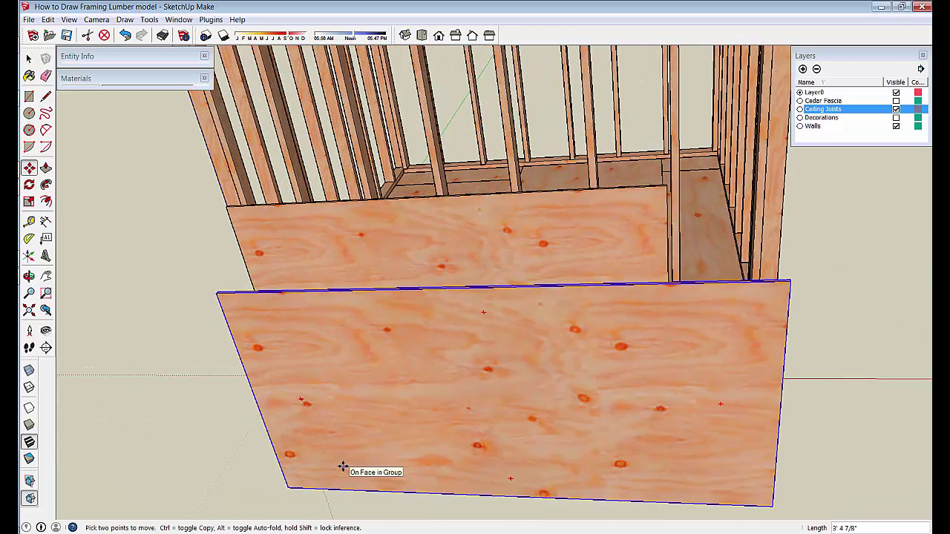
key(ctrl+z)
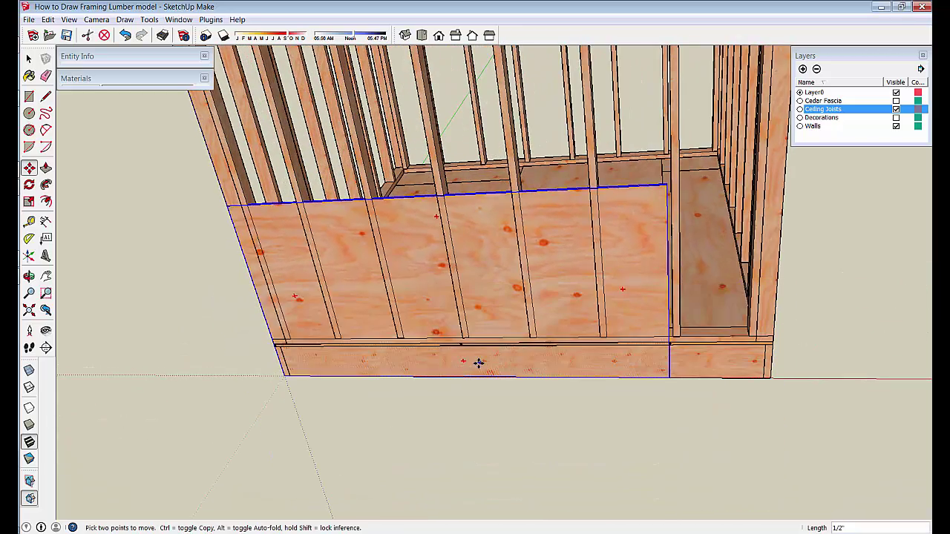
click(479, 363)
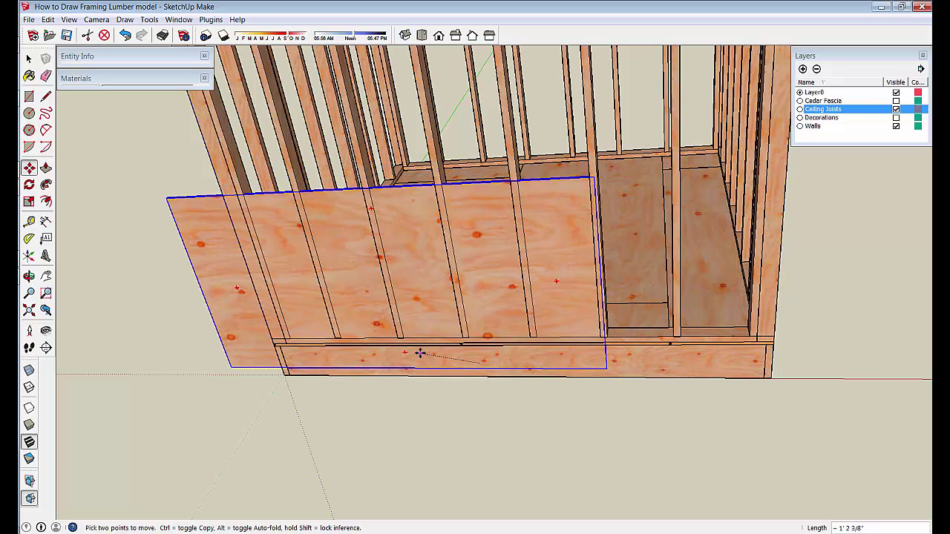
click(365, 364)
middle_drag(390, 441, 391, 449)
middle_drag(468, 483, 512, 462)
scroll(511, 462, up, 2)
scroll(470, 454, up, 5)
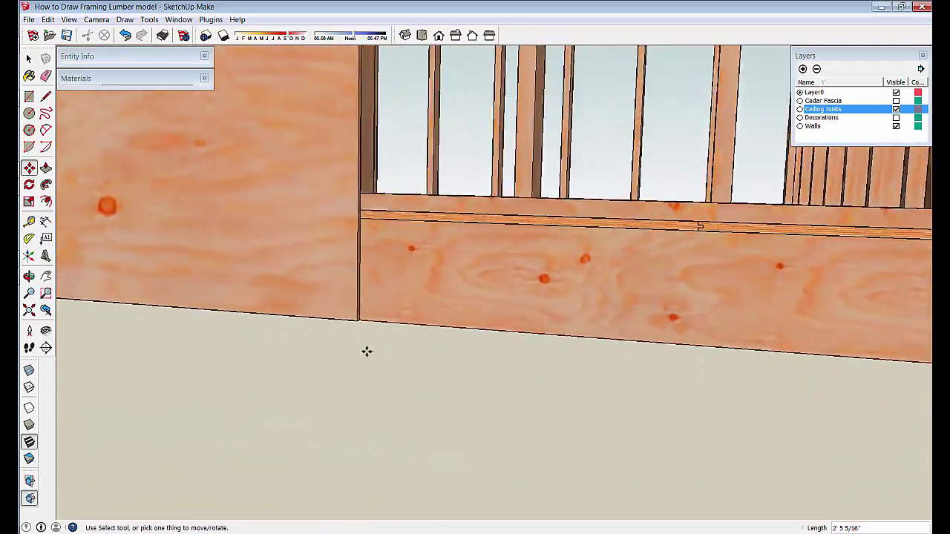
middle_drag(362, 351, 351, 313)
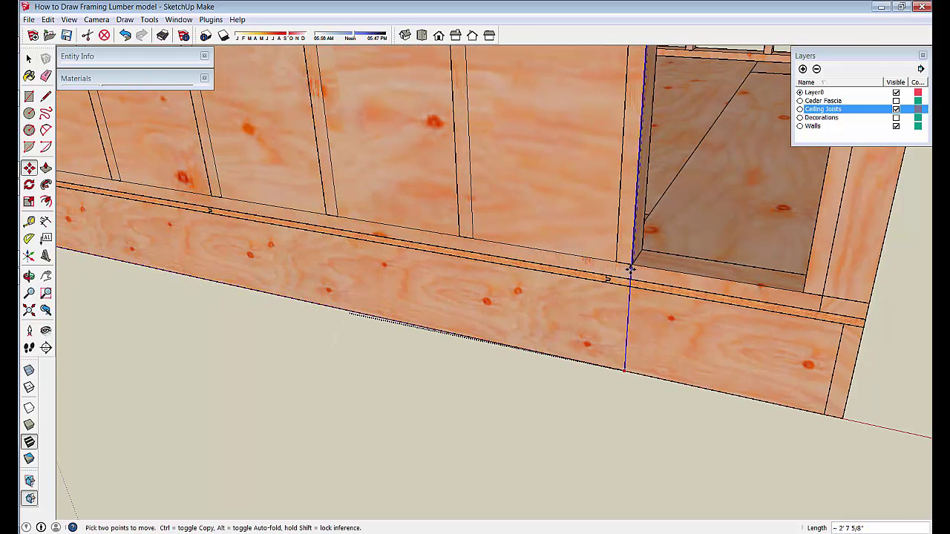
middle_drag(777, 420, 753, 420)
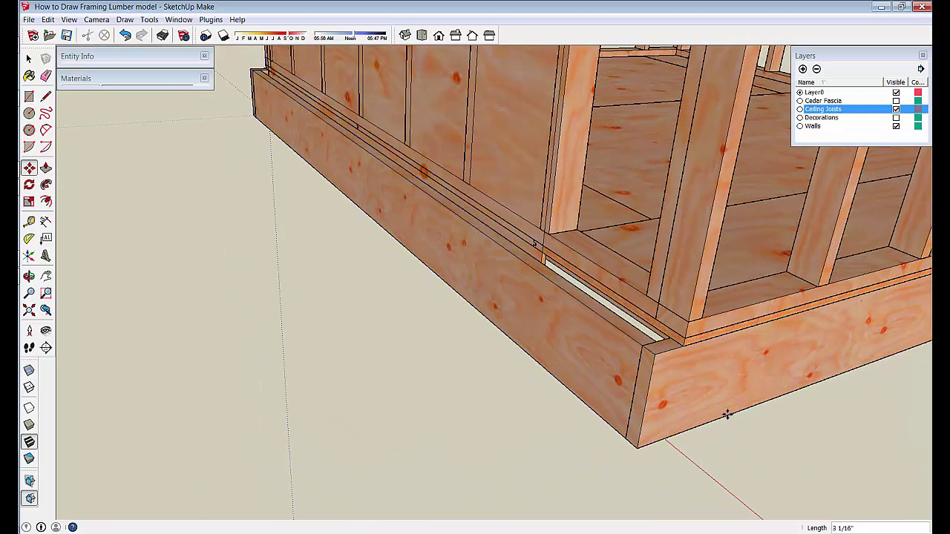
click(567, 371)
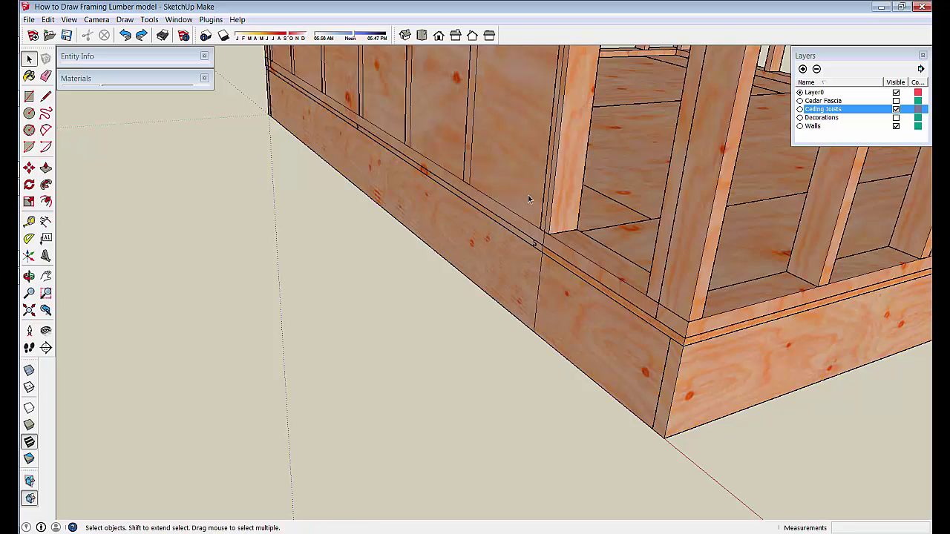
Move the upright sheet outward onto the outside face of the floor frame and wall studs
key(m)
middle_drag(754, 315, 713, 319)
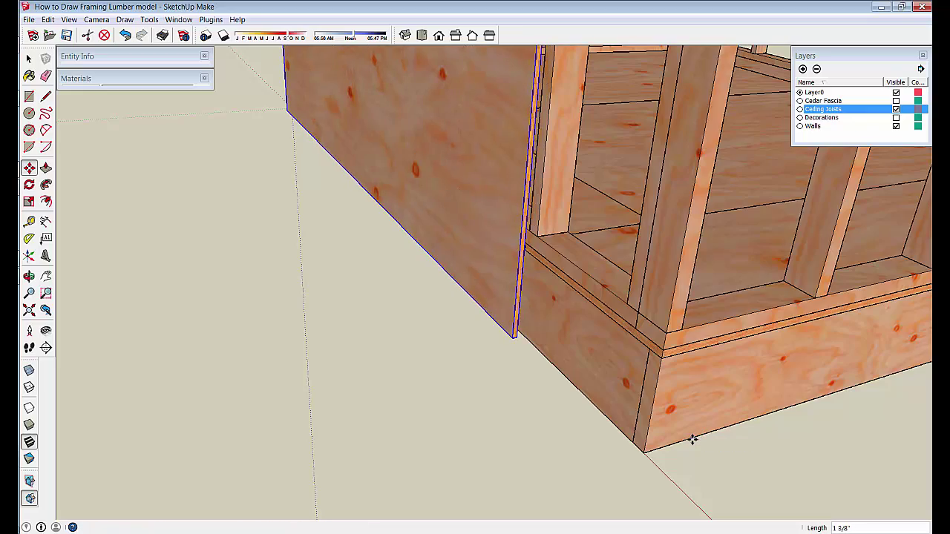
key(Return)
scroll(692, 439, down, 3)
middle_drag(692, 439, 689, 414)
Slide the upright sheet 16 inches along the wall, past the frame corner
click(692, 412)
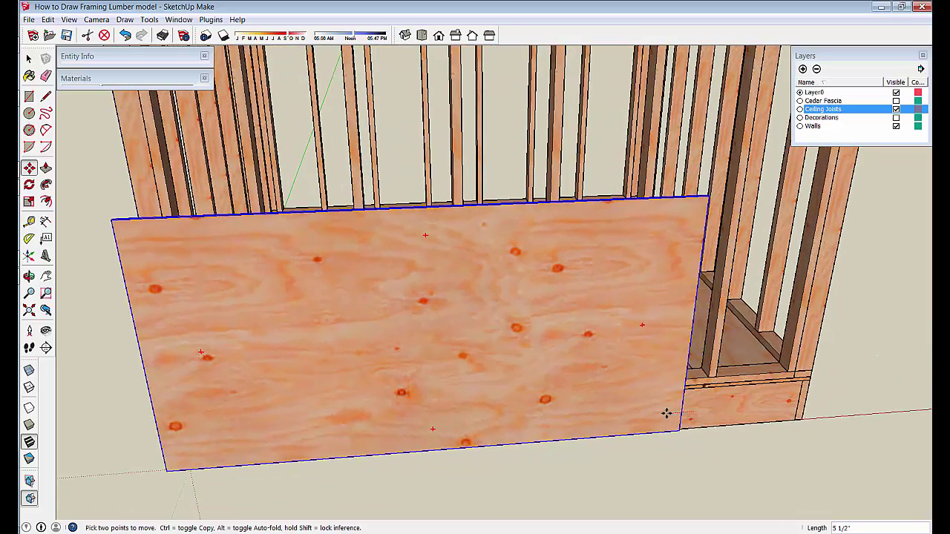
text(16)
key(Return)
Copy the upright sheet 96 inches along the wall to complete the bottom row of sheathing
middle_drag(667, 414, 247, 498)
middle_drag(177, 385, 183, 339)
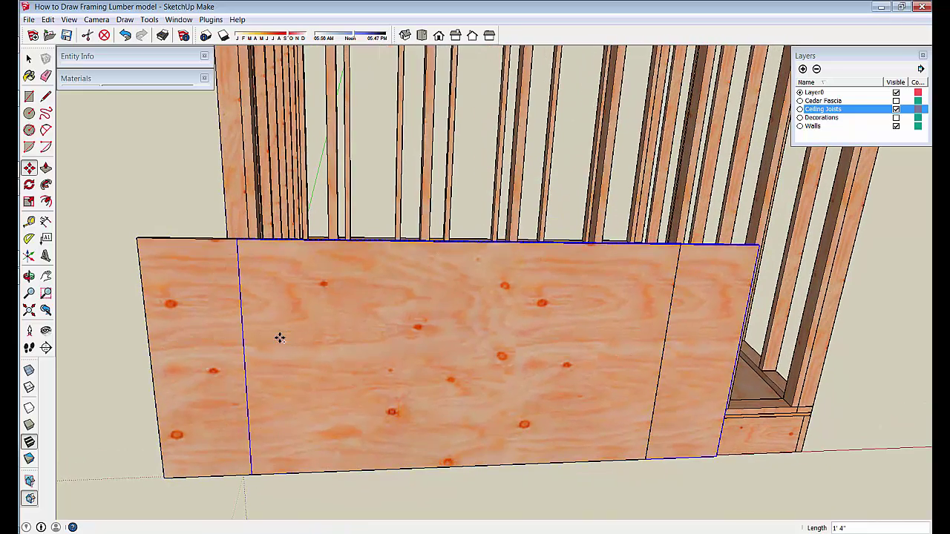
text(96)
key(Return)
middle_drag(277, 335, 583, 423)
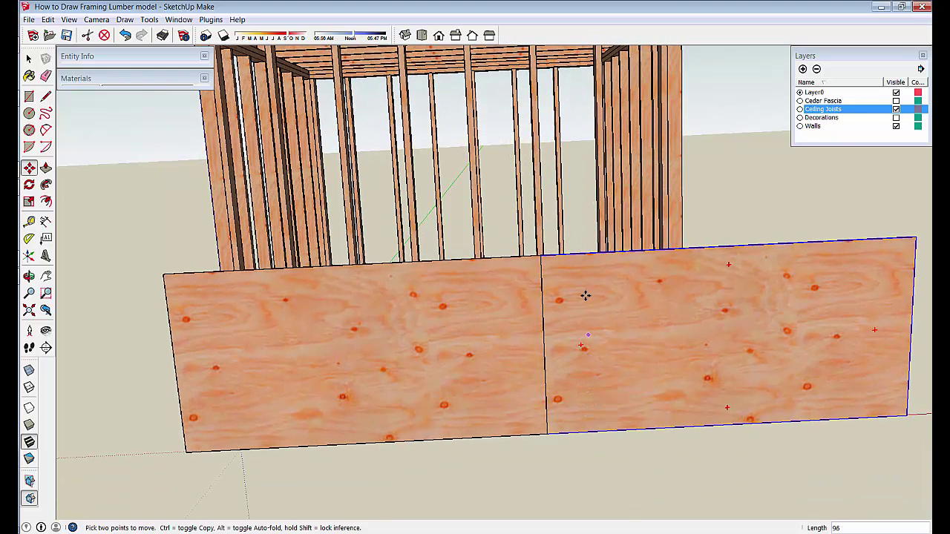
Select both bottom-row sheets and copy them 48 inches up to form the second row
shift+click(505, 362)
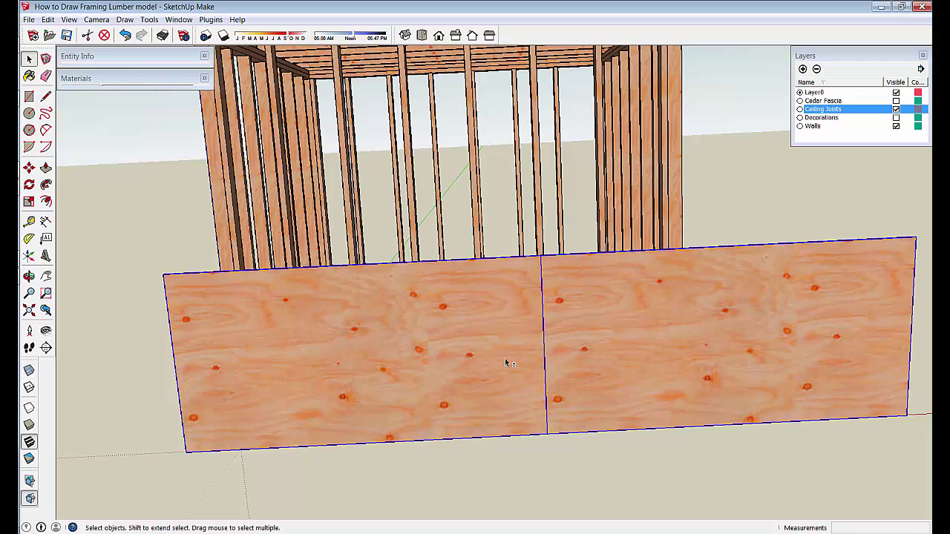
middle_drag(566, 426, 447, 346)
key(m)
key(ctrl)
click(398, 395)
text(48)
key(Return)
Slide the second row of sheets 64 inches along the wall toward the origin corner to stagger the joints
middle_drag(405, 315, 482, 460)
click(505, 311)
middle_drag(431, 307, 385, 211)
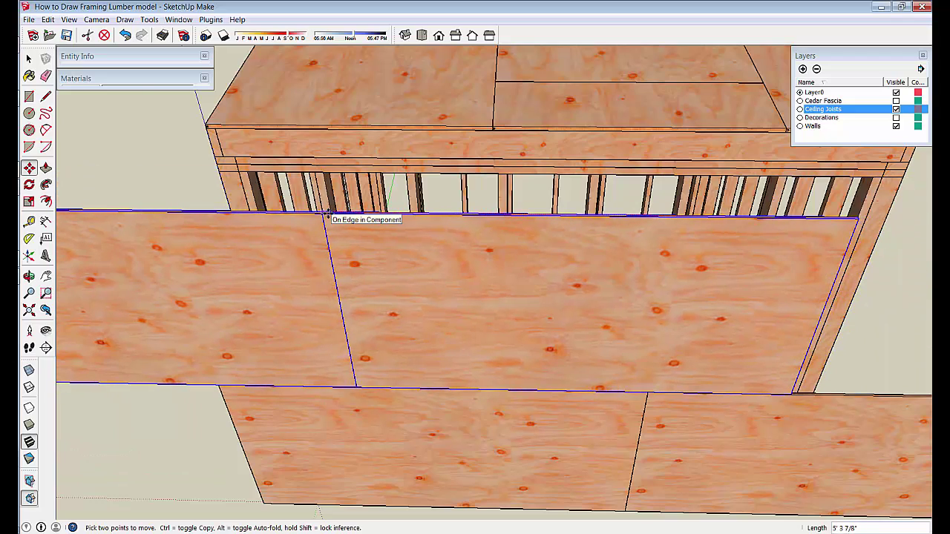
text(64)
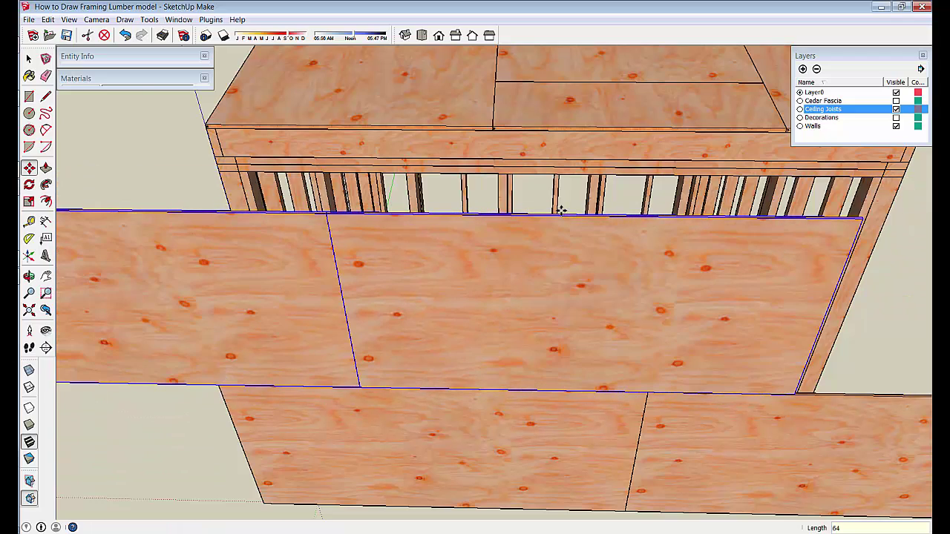
key(Return)
key(space)
Copy the two bottom-row sheets 96 inches up to form the third row of wall sheathing
middle_drag(631, 354, 594, 323)
scroll(565, 415, down, 2)
scroll(550, 451, up, 1)
click(579, 445)
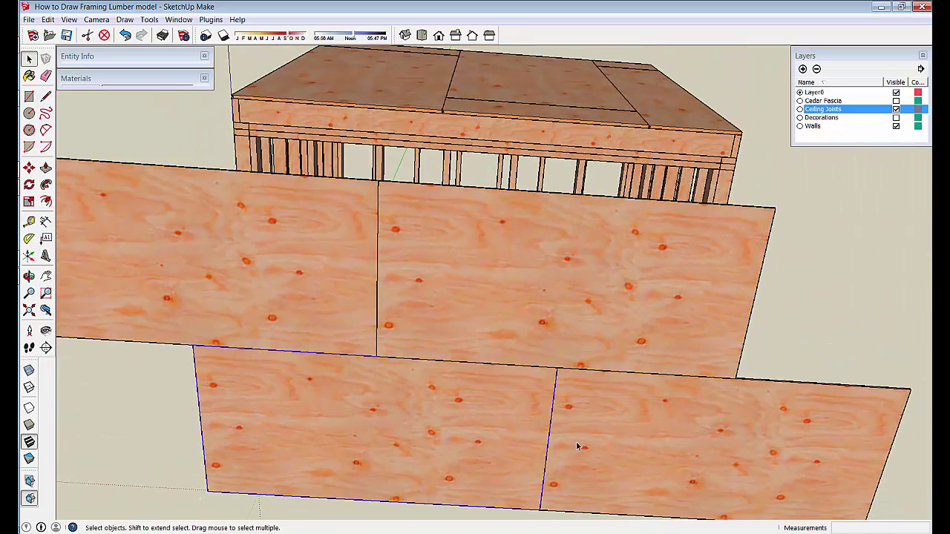
key(m)
click(547, 432)
scroll(577, 107, down, 1)
text(96)
key(Return)
key(space)
key(ctrl+z)
scroll(382, 490, down, 1)
text(96)
key(Return)
key(space)
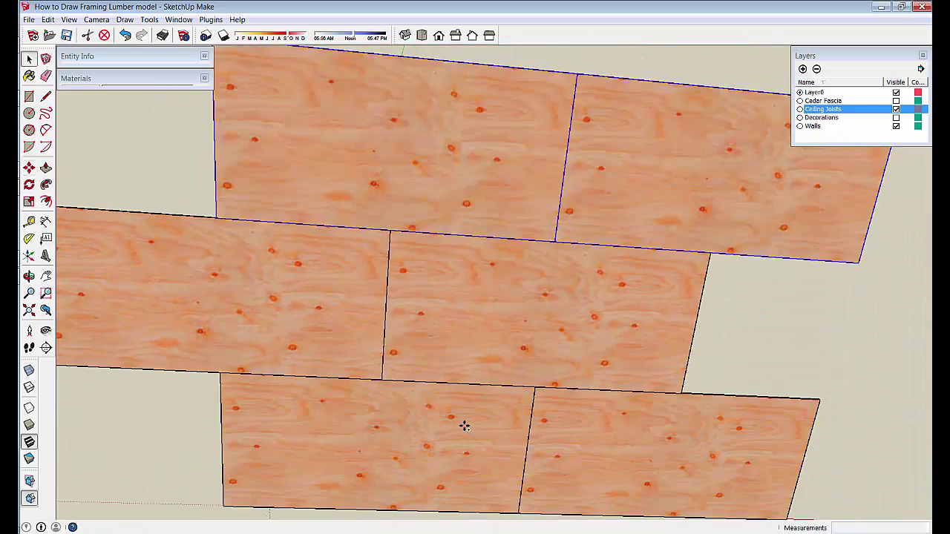
Open the overhanging bottom-row sheet and push its end face back to the frame corner
middle_drag(433, 473, 519, 389)
double_click(378, 392)
middle_drag(256, 400, 475, 364)
key(p)
middle_drag(732, 356, 611, 360)
click(611, 361)
middle_drag(534, 371, 599, 381)
click(440, 415)
key(space)
Open the overhanging middle-row sheet and push its end face back to the wall corner
double_click(594, 245)
middle_drag(154, 220, 223, 297)
key(p)
click(636, 380)
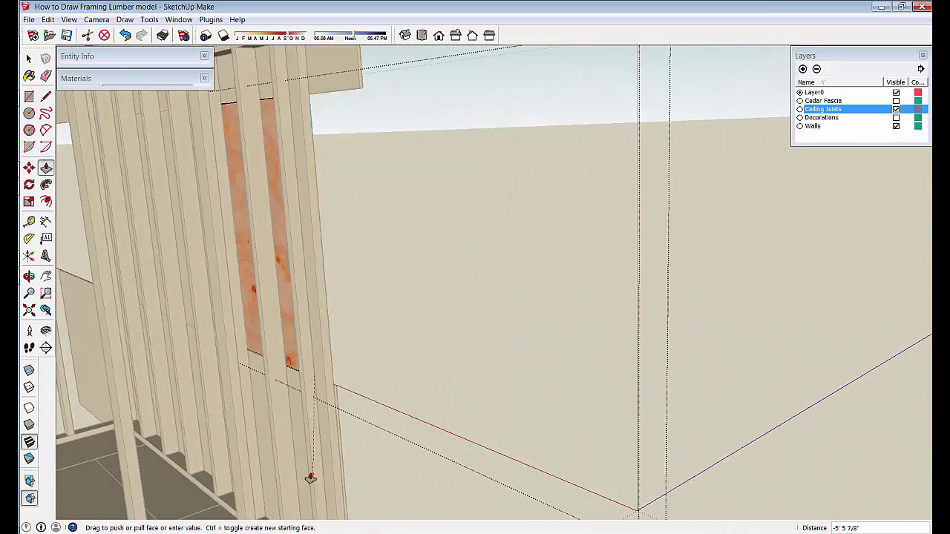
click(316, 465)
key(space)
Open the overhanging top-row sheet and push its end face back to the wall corner
middle_drag(312, 461, 316, 352)
click(48, 173)
middle_drag(245, 222, 216, 297)
click(215, 82)
middle_drag(203, 420, 208, 468)
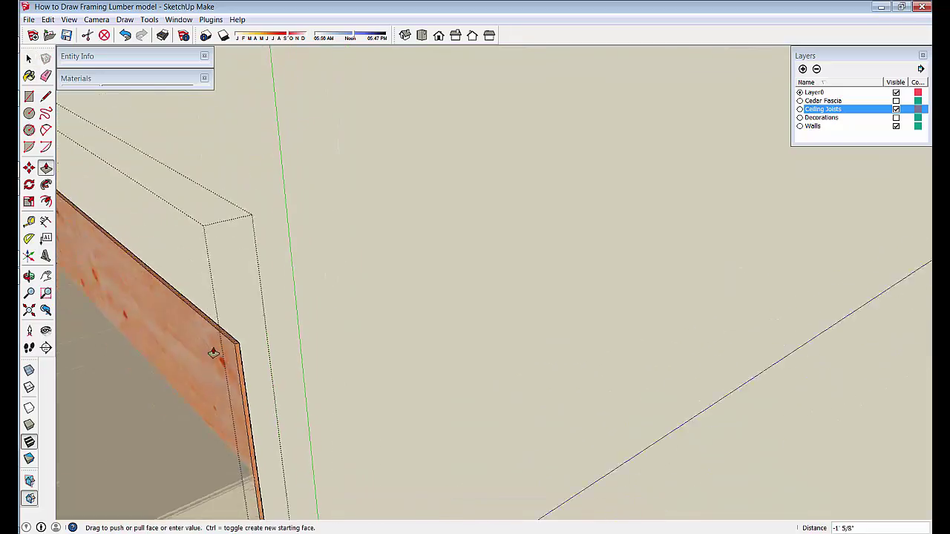
click(206, 429)
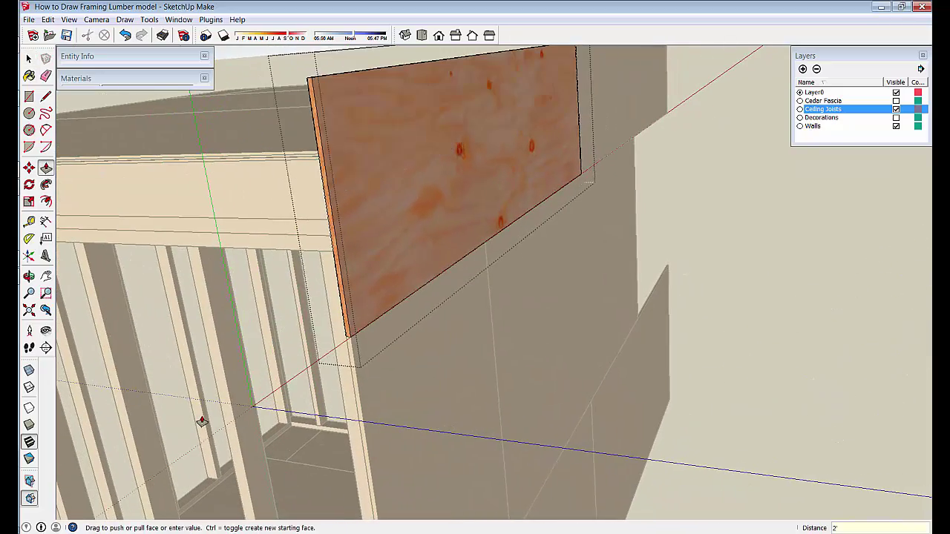
Trim the height of the top-row wall sheets by pushing their edge faces back to the roof line
text(18)
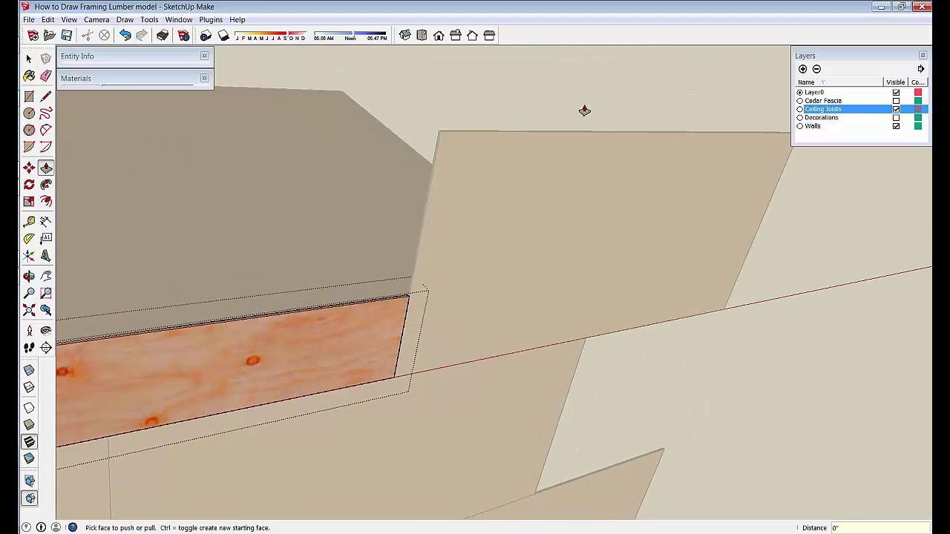
middle_drag(791, 386, 124, 297)
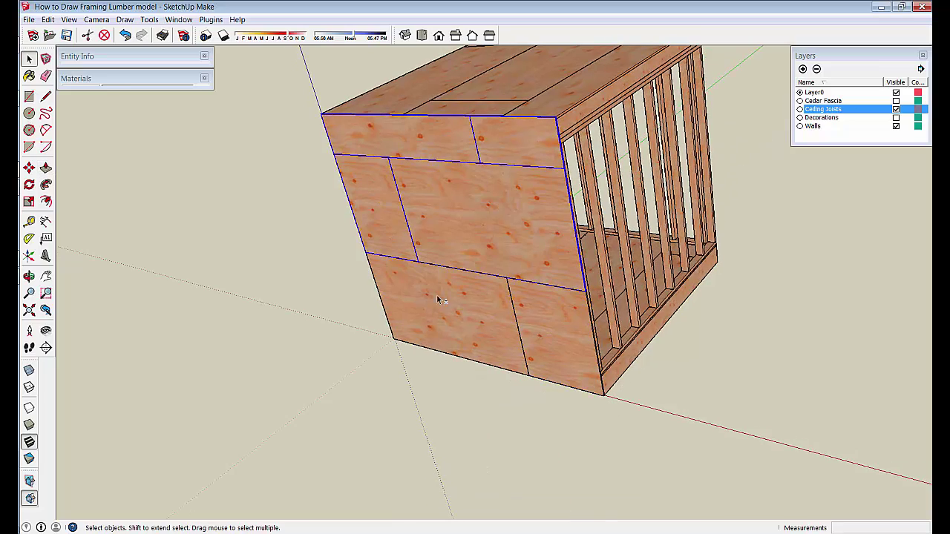
Group the sheathed wall's plywood sheets and copy them across to the opposite wall of the frame
right_click(486, 312)
click(526, 420)
key(m)
middle_drag(664, 438, 290, 403)
scroll(290, 403, up, 4)
click(258, 367)
key(ctrl)
middle_drag(772, 397, 416, 404)
click(766, 452)
scroll(767, 477, up, 1)
middle_drag(777, 394, 662, 452)
click(629, 386)
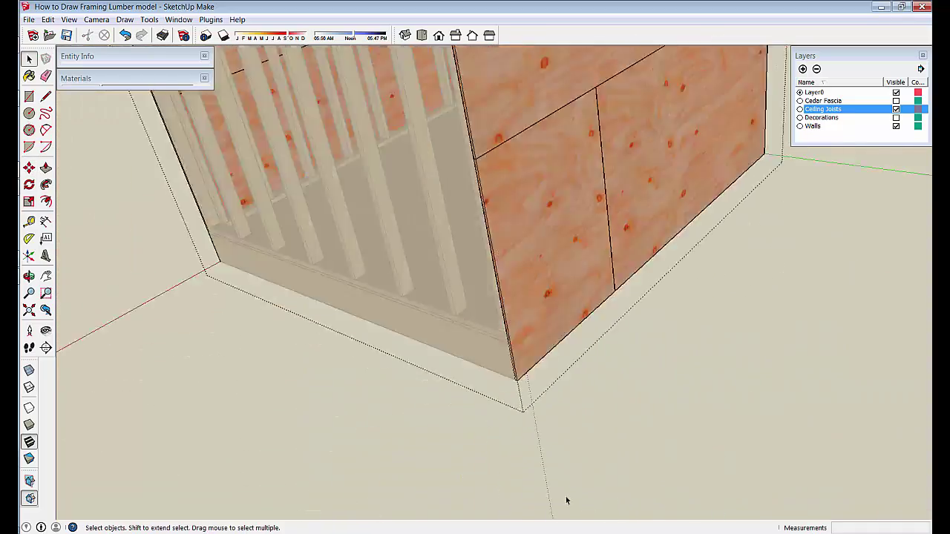
Select one wall's sheets and make a copy rotated a quarter turn about the frame corner for the adjoining wall
scroll(566, 500, down, 5)
scroll(495, 416, up, 4)
middle_drag(564, 464, 371, 386)
click(476, 298)
scroll(476, 298, down, 5)
middle_drag(476, 298, 394, 163)
drag(396, 167, 568, 449)
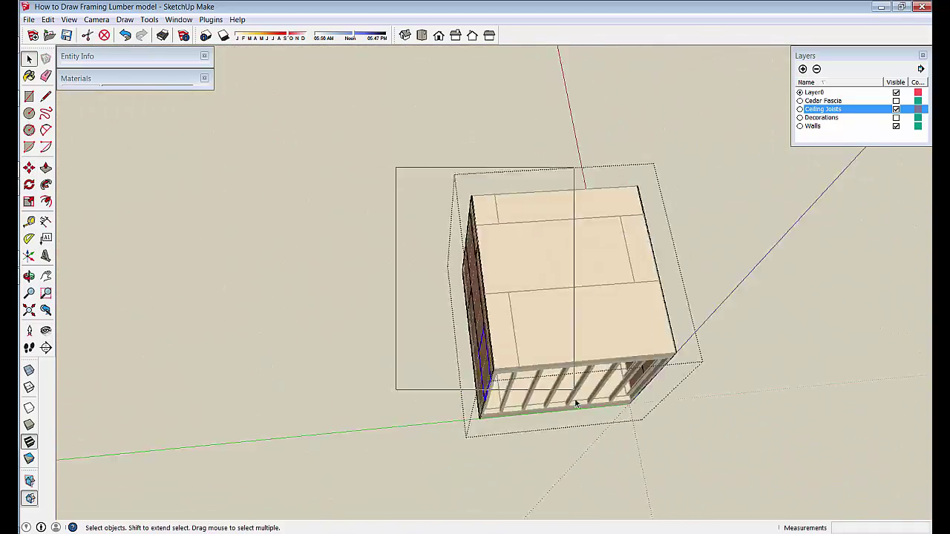
scroll(475, 431, up, 4)
scroll(416, 290, up, 2)
click(420, 242)
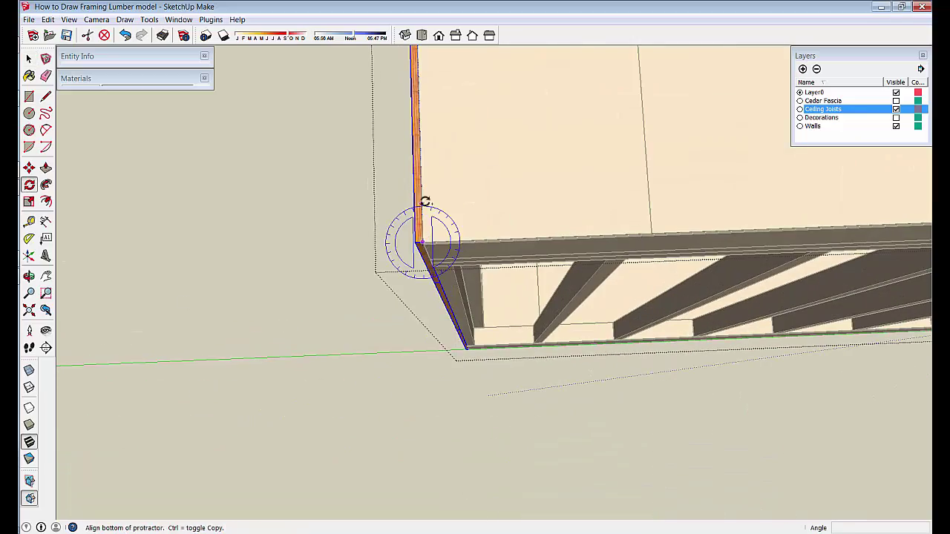
click(423, 184)
click(282, 251)
middle_drag(178, 455, 175, 435)
Move the rotated sheets onto the adjoining wall so that their corner meets the frame corner
key(m)
click(433, 202)
shift+middle_drag(854, 260, 534, 297)
shift+middle_drag(743, 289, 567, 252)
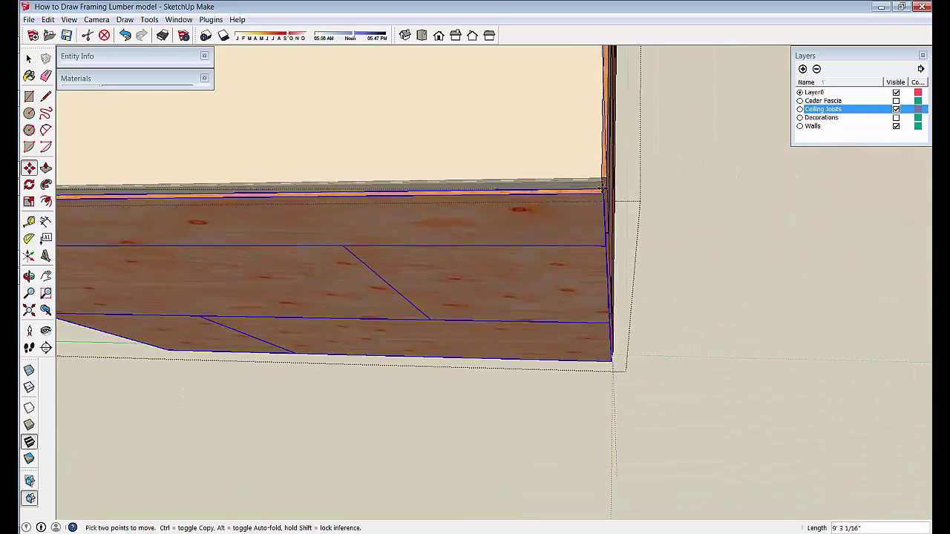
click(605, 181)
scroll(607, 178, up, 3)
click(591, 223)
click(609, 223)
scroll(610, 226, down, 5)
middle_drag(379, 494, 742, 415)
middle_drag(414, 454, 542, 441)
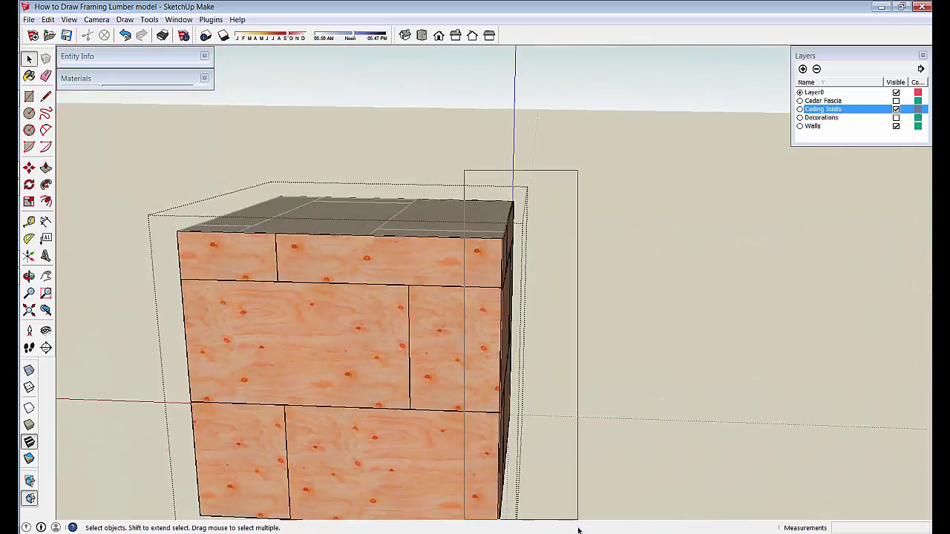
key(m)
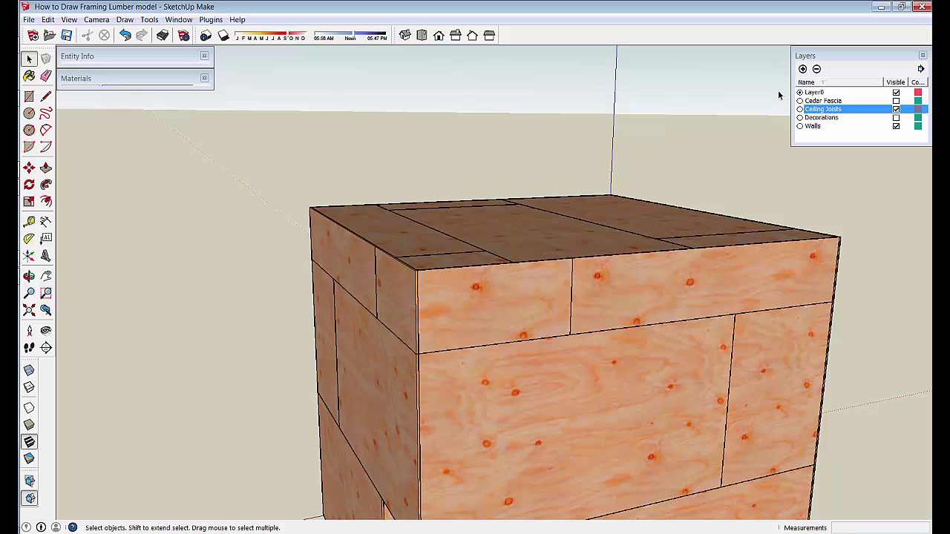
Create a layer named Wall Sheathing and assign the wall sheathing to it
click(802, 69)
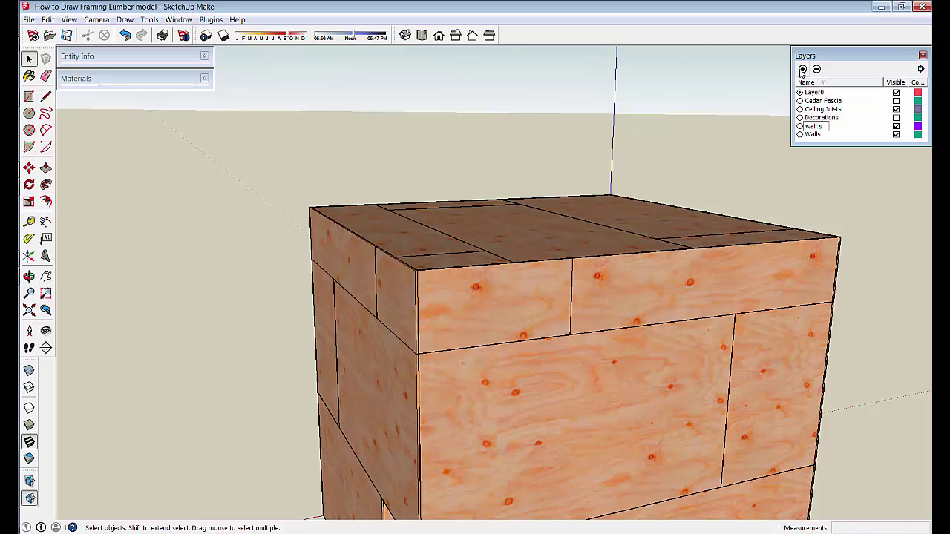
click(741, 370)
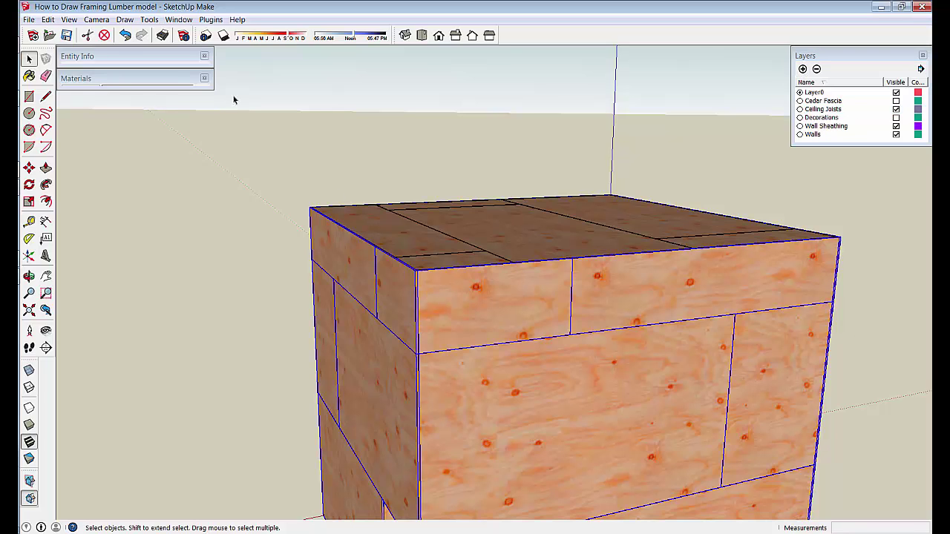
click(183, 56)
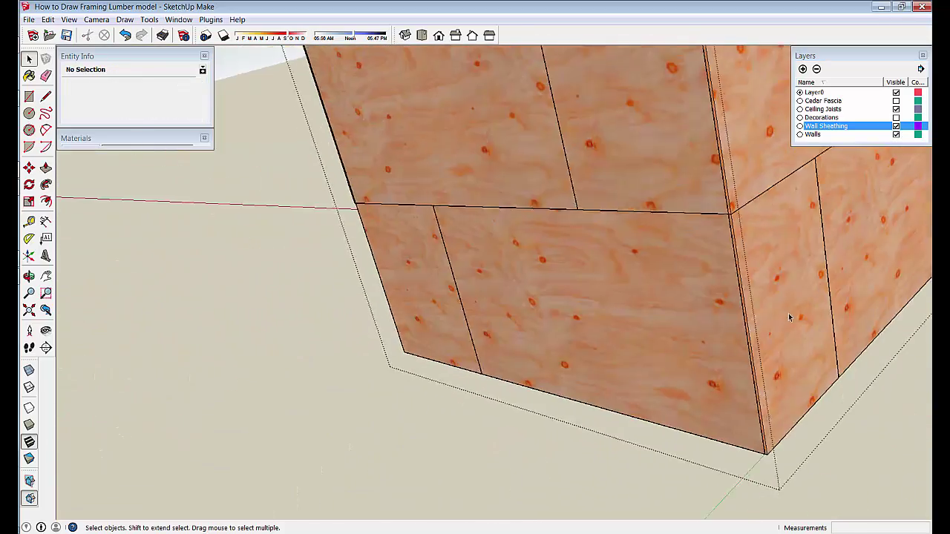
Copy the sheets of the adjoining wall to the remaining open wall, aligned with the frame corner
key(m)
scroll(736, 379, up, 3)
key(ctrl)
click(734, 378)
middle_drag(735, 379, 303, 308)
click(484, 325)
scroll(484, 325, up, 3)
click(303, 304)
click(318, 300)
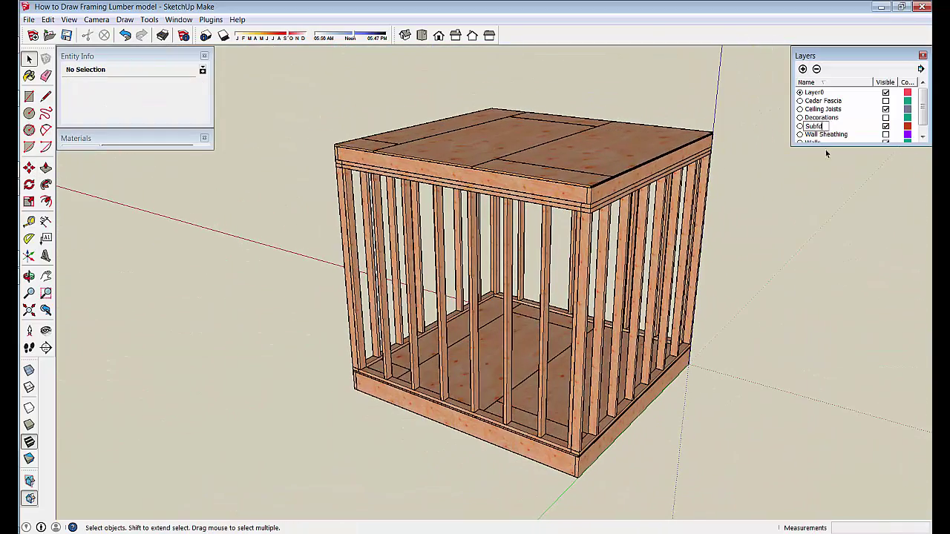
Name the new layer Subfloor Sheathing and assign the floor and roof deck plywood to it
text(or Sheathing)
click(647, 152)
click(199, 87)
click(299, 215)
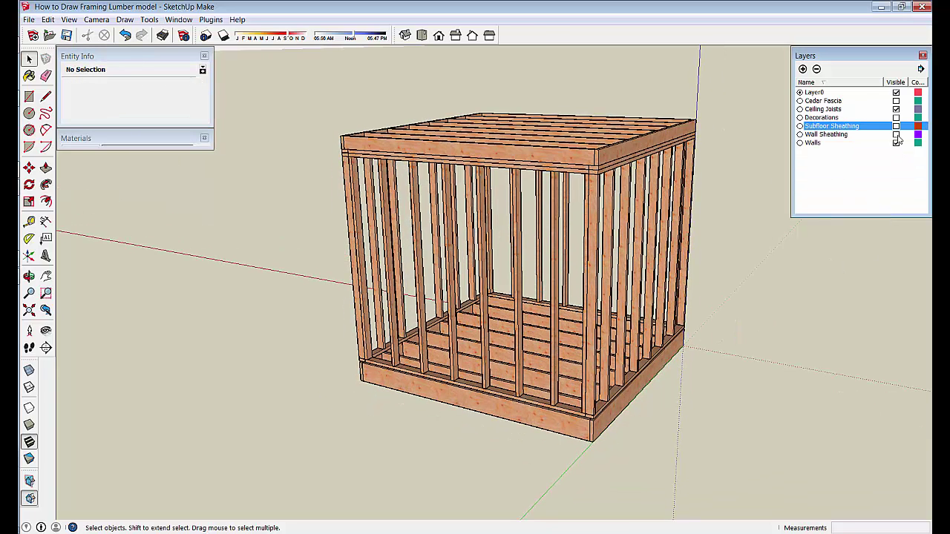
Hide the Ceiling Joists and Walls layers and assign the floor framing to a new layer named Floor Joists
click(896, 109)
click(896, 143)
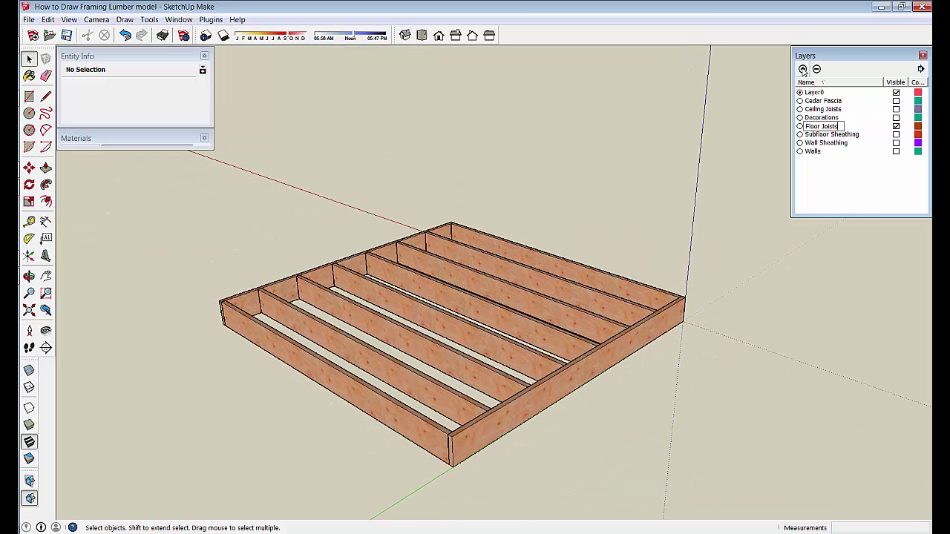
click(303, 356)
click(198, 87)
click(157, 132)
click(816, 376)
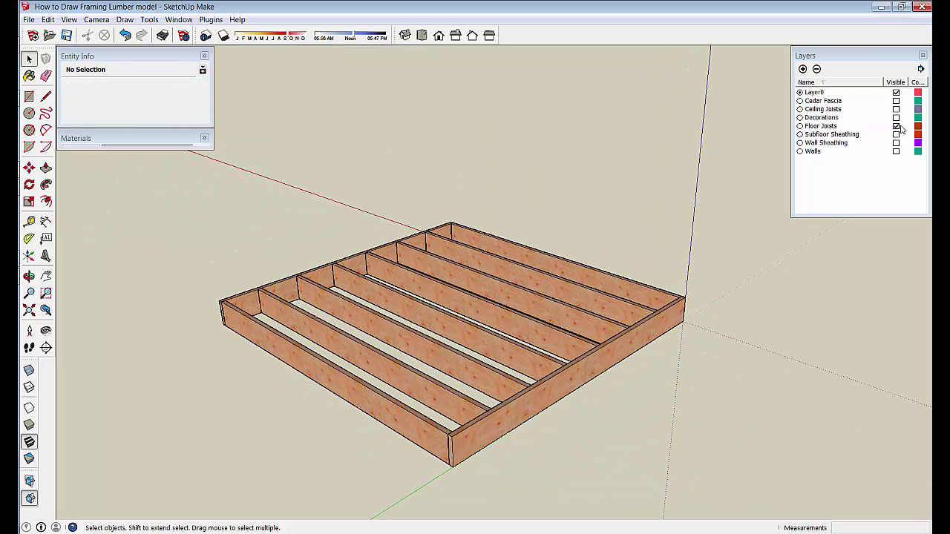
Hide the Floor Joists layer
click(896, 126)
scroll(883, 308, up, 2)
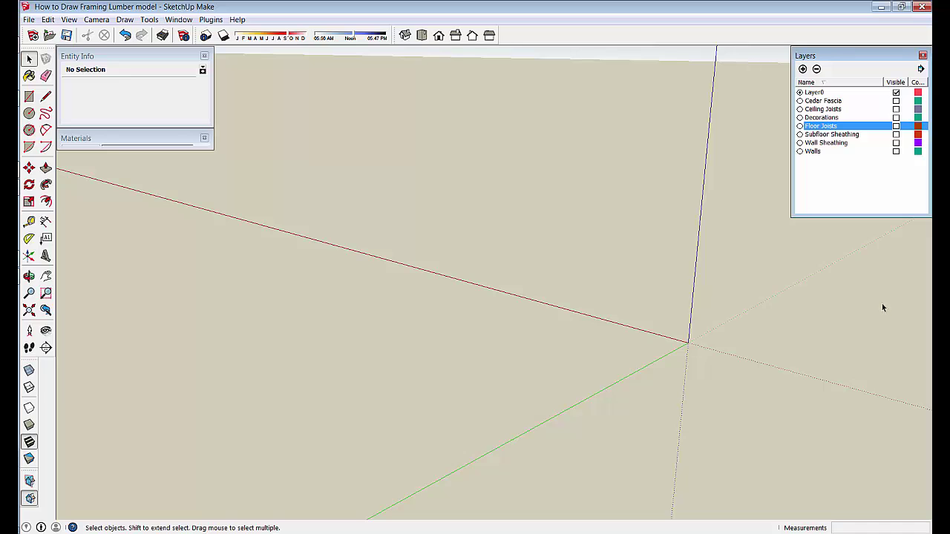
scroll(882, 303, up, 4)
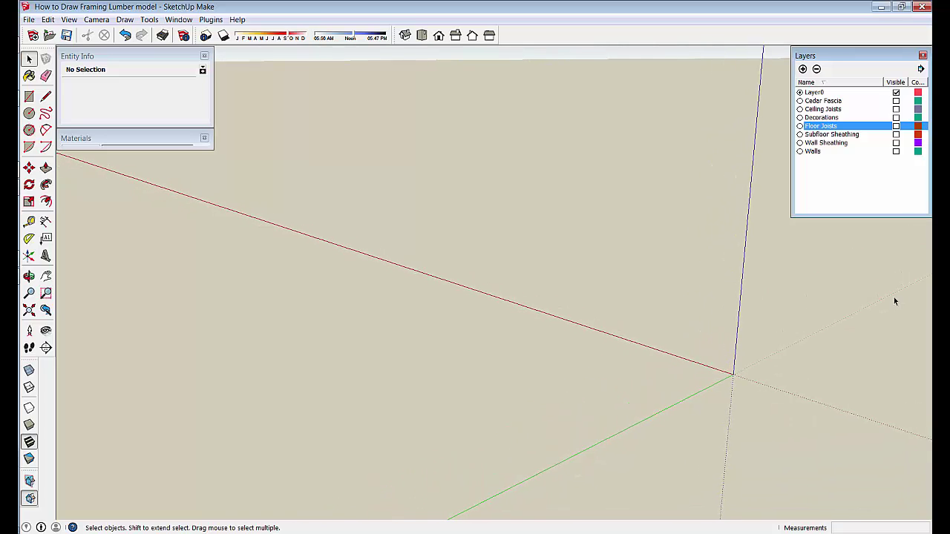
scroll(894, 300, down, 2)
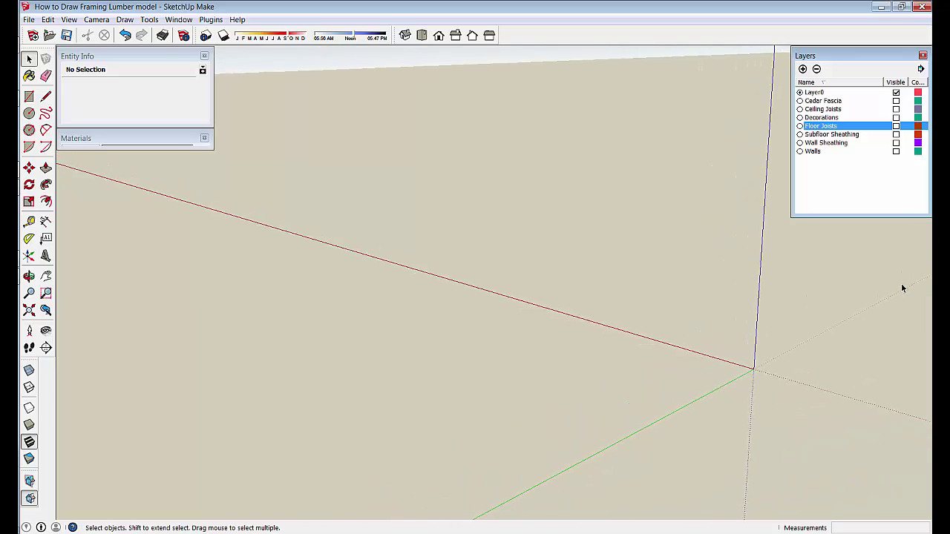
middle_drag(903, 288, 903, 288)
key(F2)
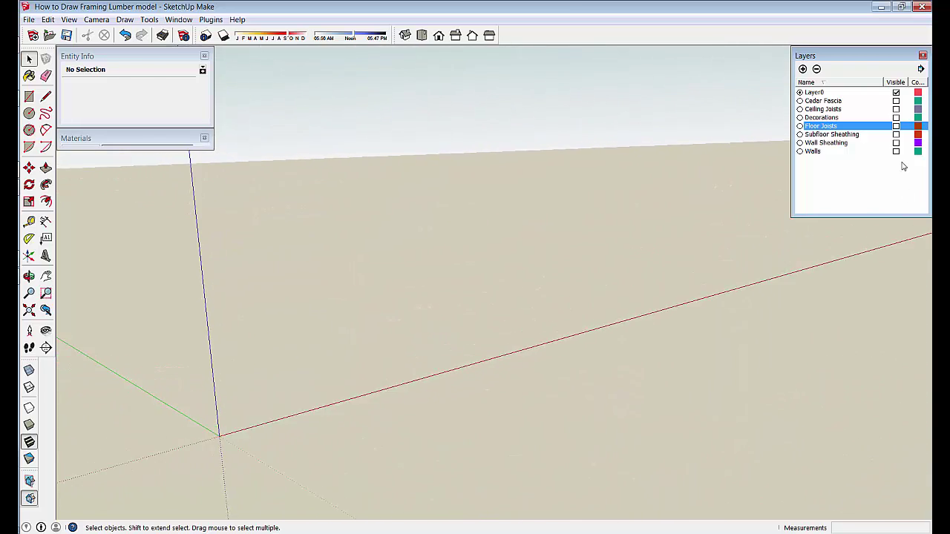
Show the Floor Joists, Subfloor Sheathing, Walls, Ceiling Joists, Wall Sheathing and Decorations layers in that order
click(896, 126)
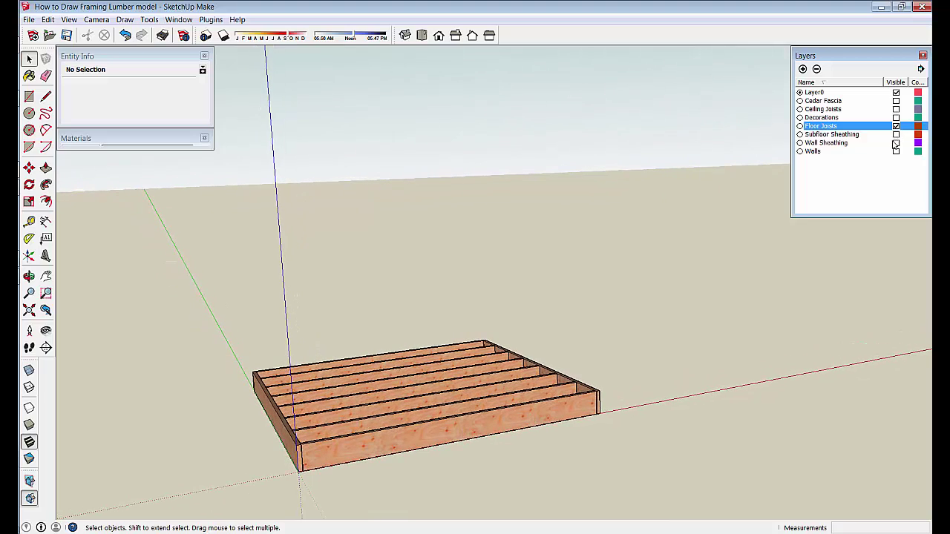
click(896, 134)
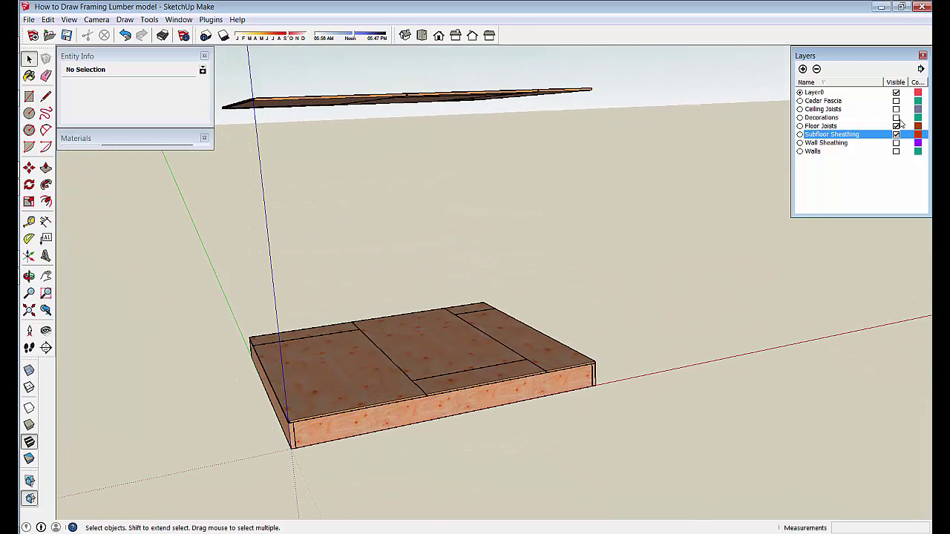
click(896, 152)
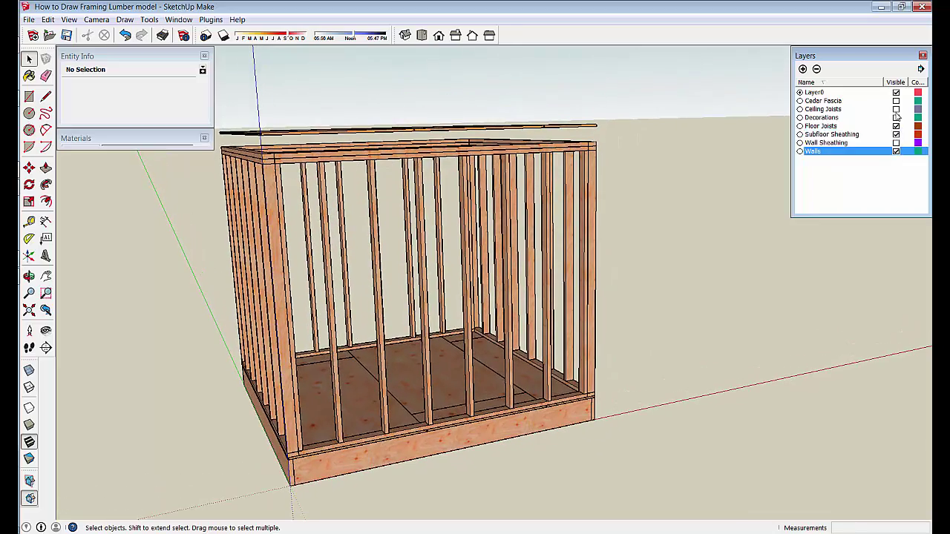
click(896, 109)
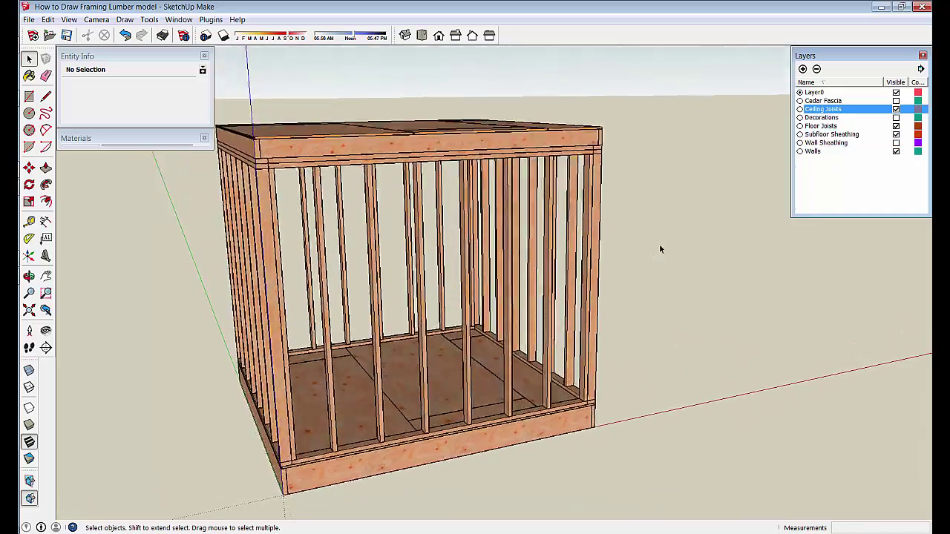
click(896, 144)
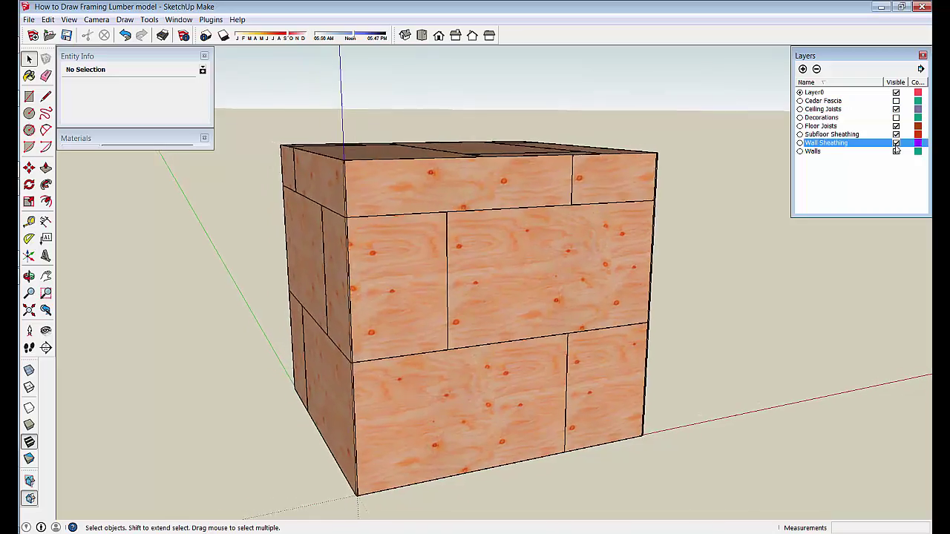
click(896, 117)
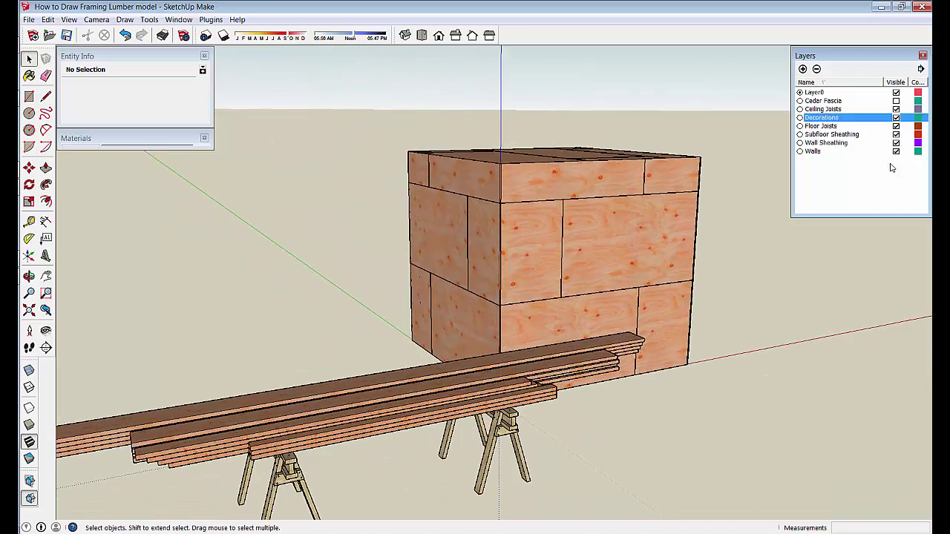
Hide the Wall Sheathing layer, collapse the layer list and turn on shadows for the model
click(896, 143)
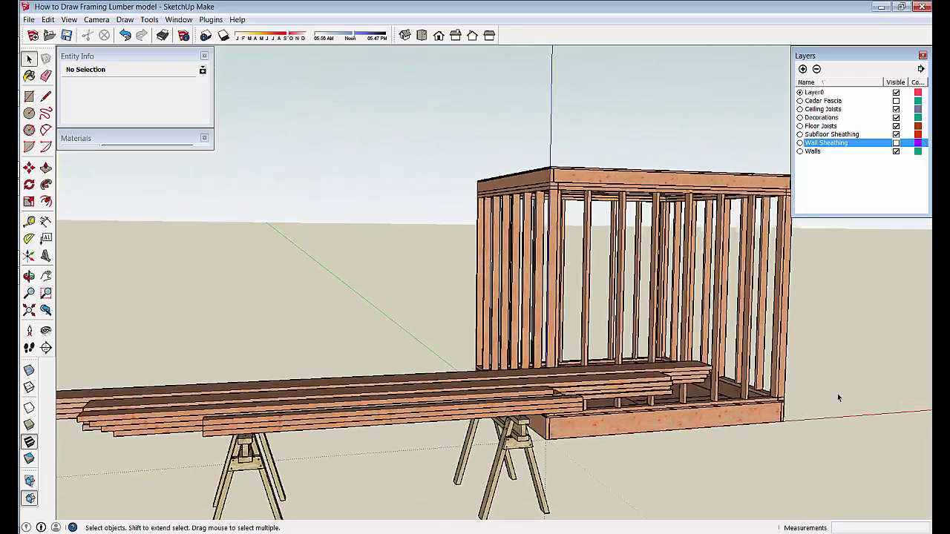
click(855, 56)
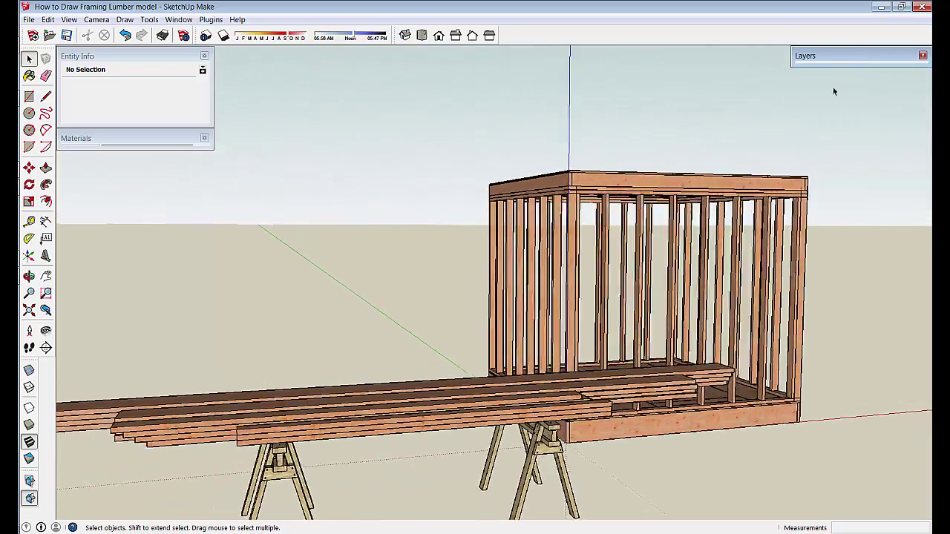
click(223, 36)
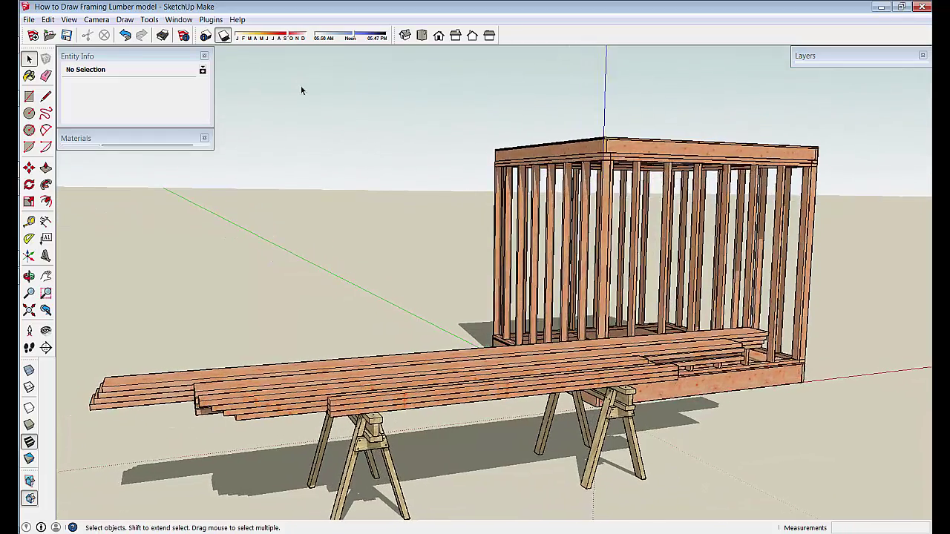